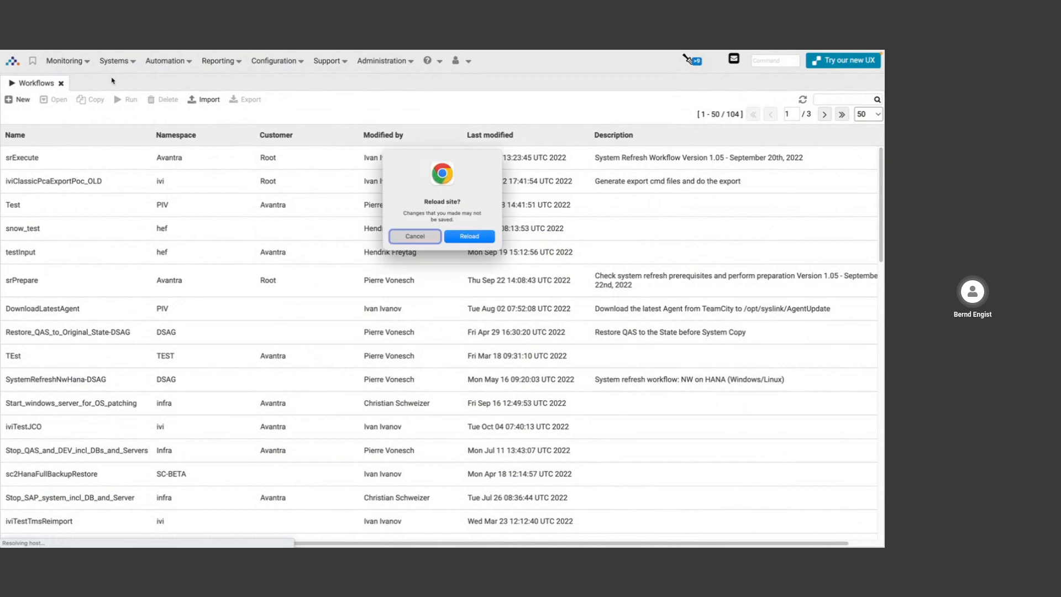
# Dismiss the reload prompt, exit full screen and retry loading the Avantra page.
pyautogui.press('Escape')
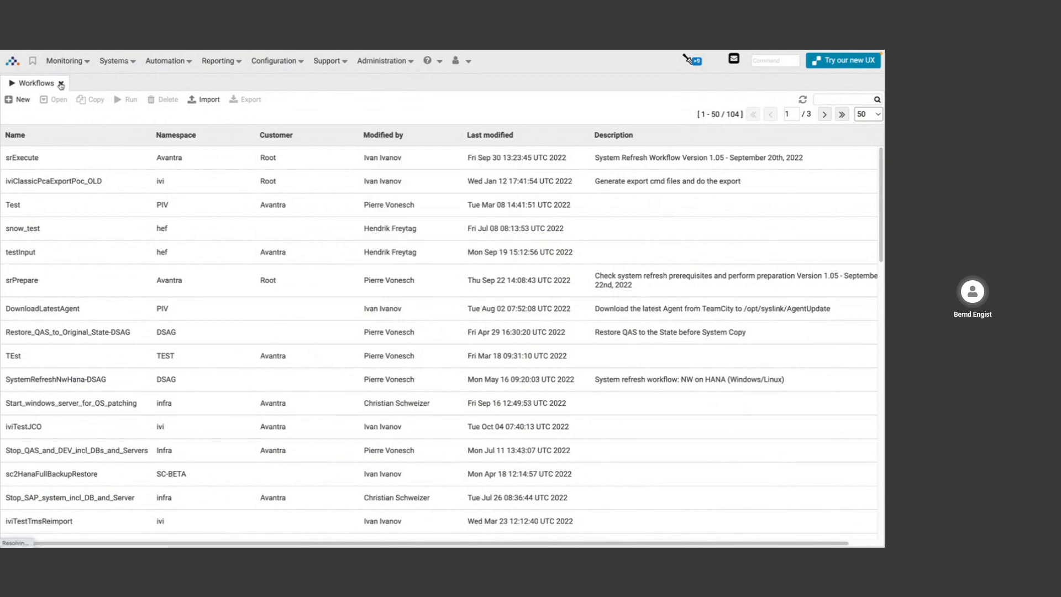
pyautogui.press('ctrl+super+f')
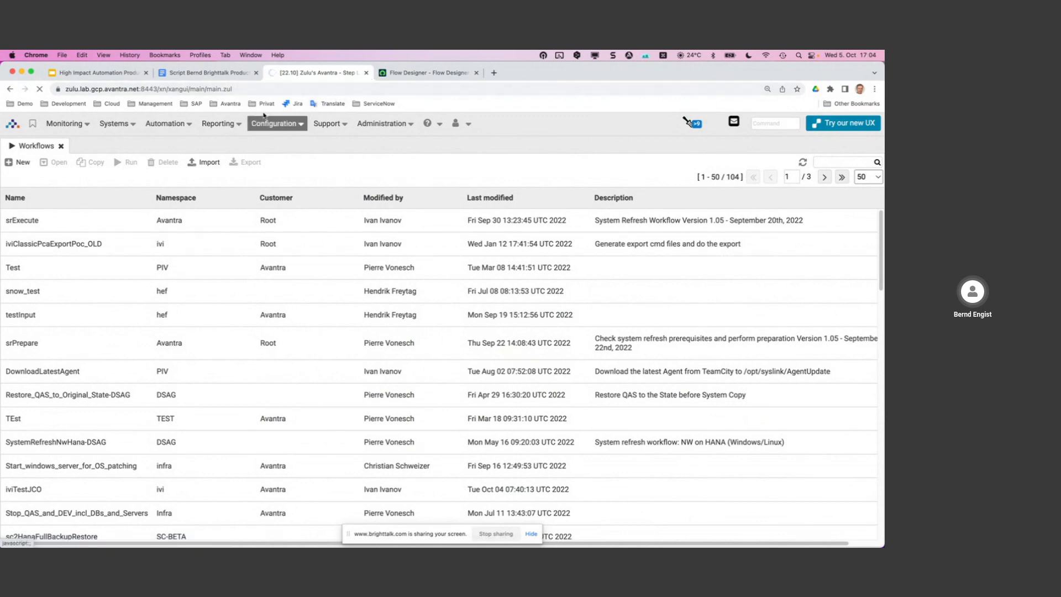
pyautogui.click(247, 87)
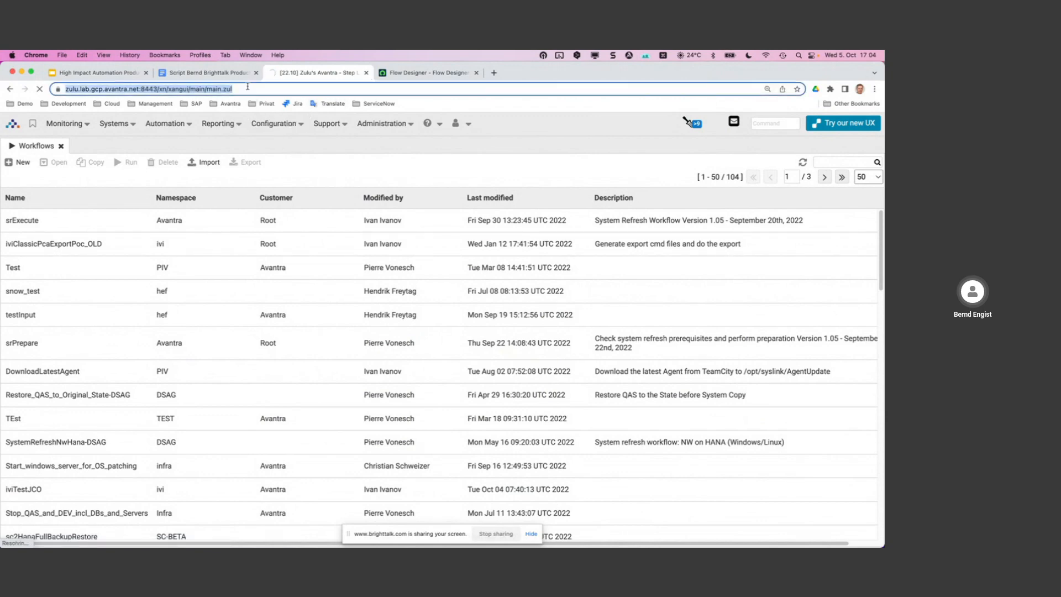
pyautogui.press('Return')
pyautogui.click(467, 243)
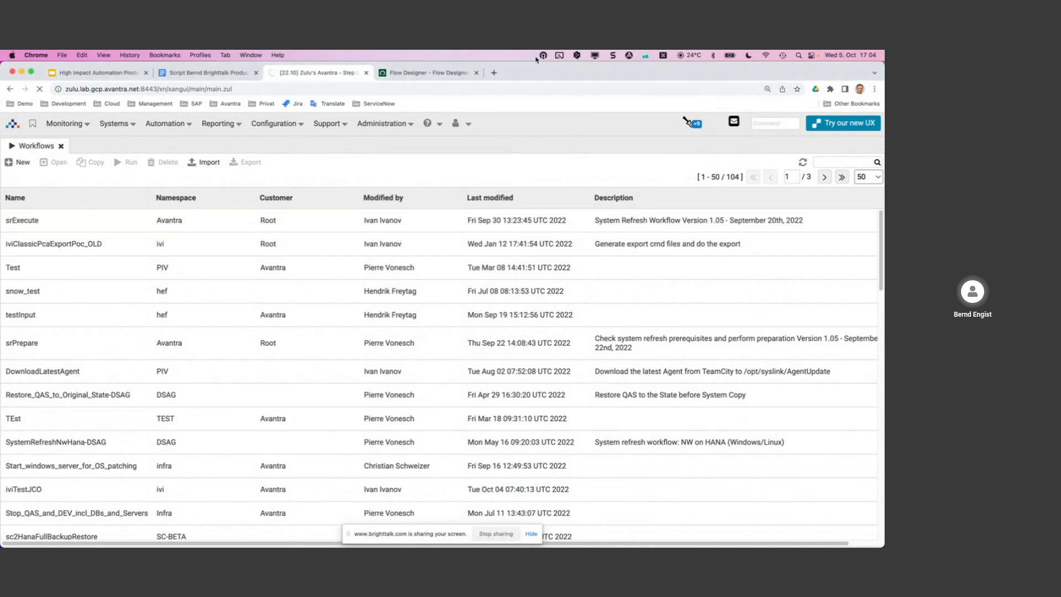
# Disconnect and reconnect OpenVPN, then reload the Avantra page.
pyautogui.click(543, 56)
pyautogui.click(557, 99)
pyautogui.click(543, 56)
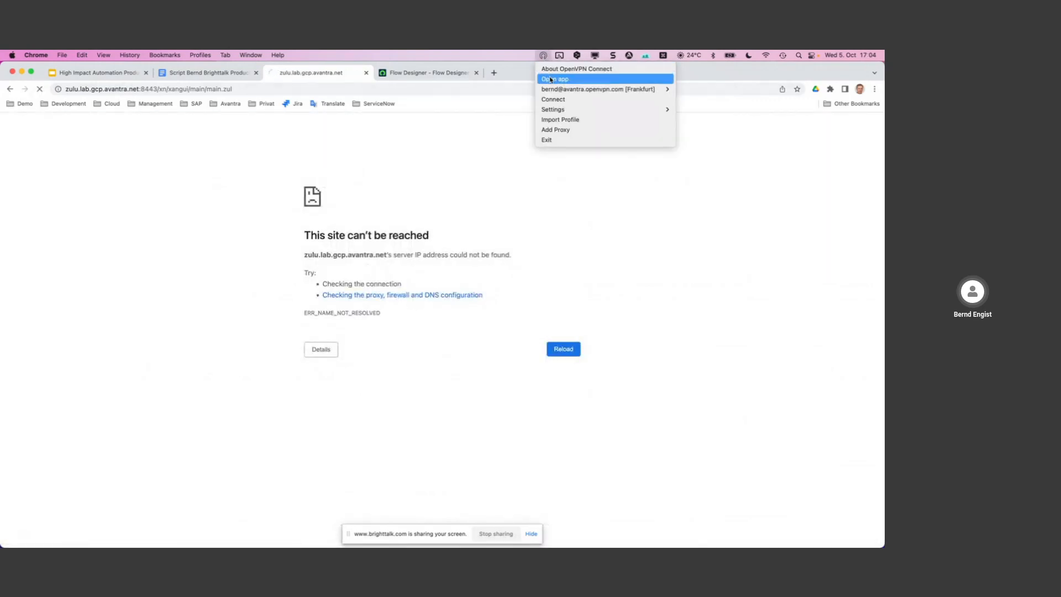
pyautogui.click(555, 99)
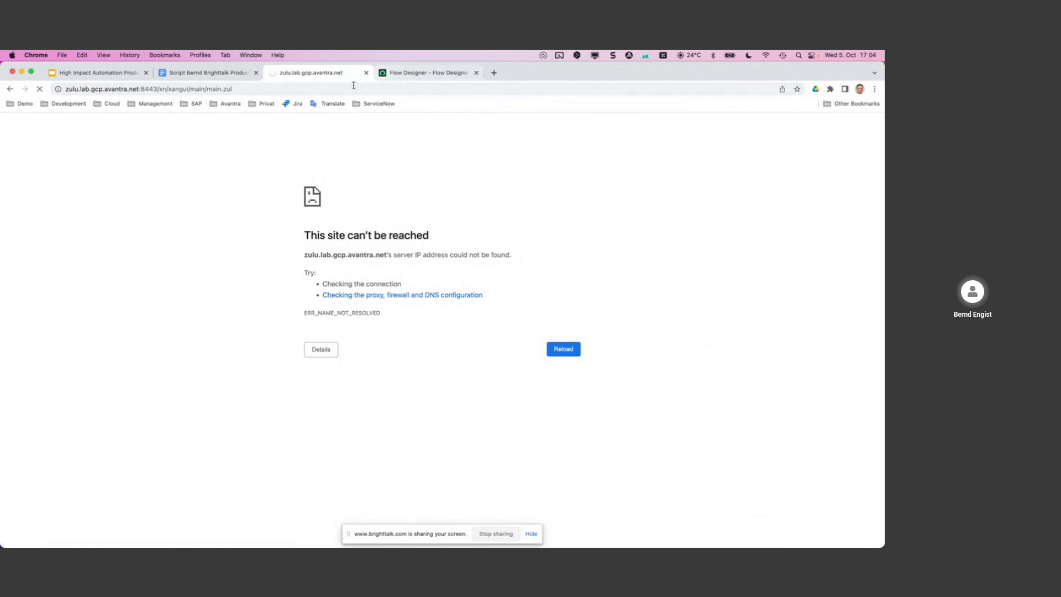
pyautogui.click(313, 90)
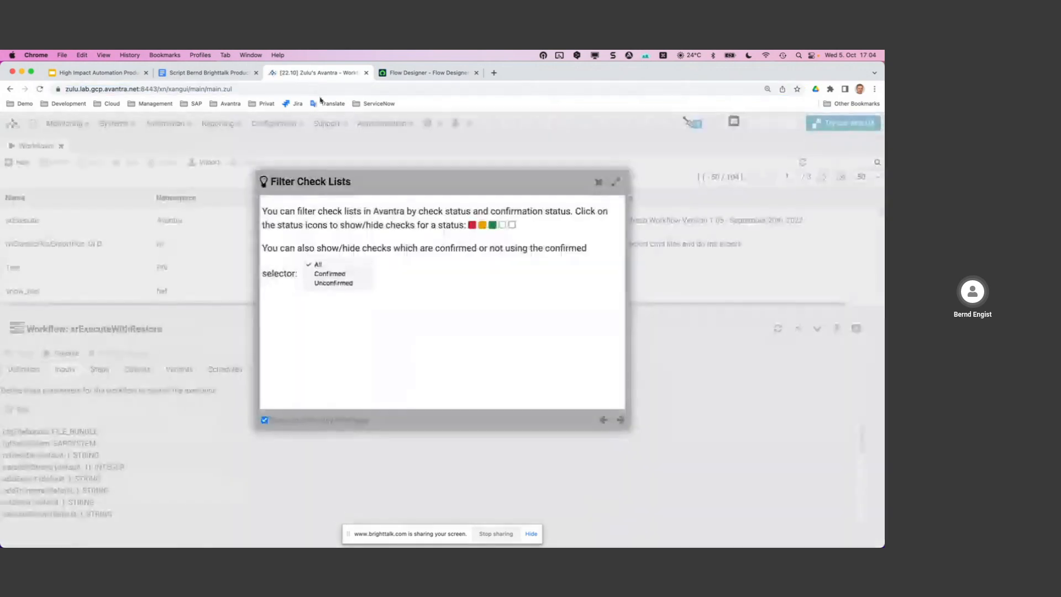
# Close the Filter Check Lists tip and old Workflows tab, go full screen, and open Automation > Workflows.
pyautogui.click(599, 182)
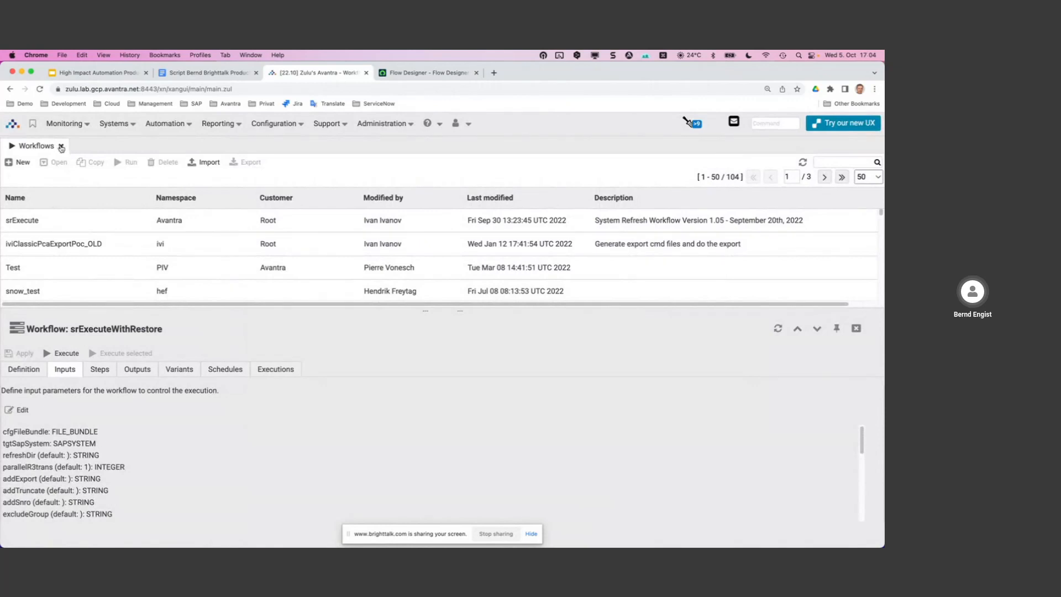
pyautogui.click(61, 146)
pyautogui.press('ctrl+super+f')
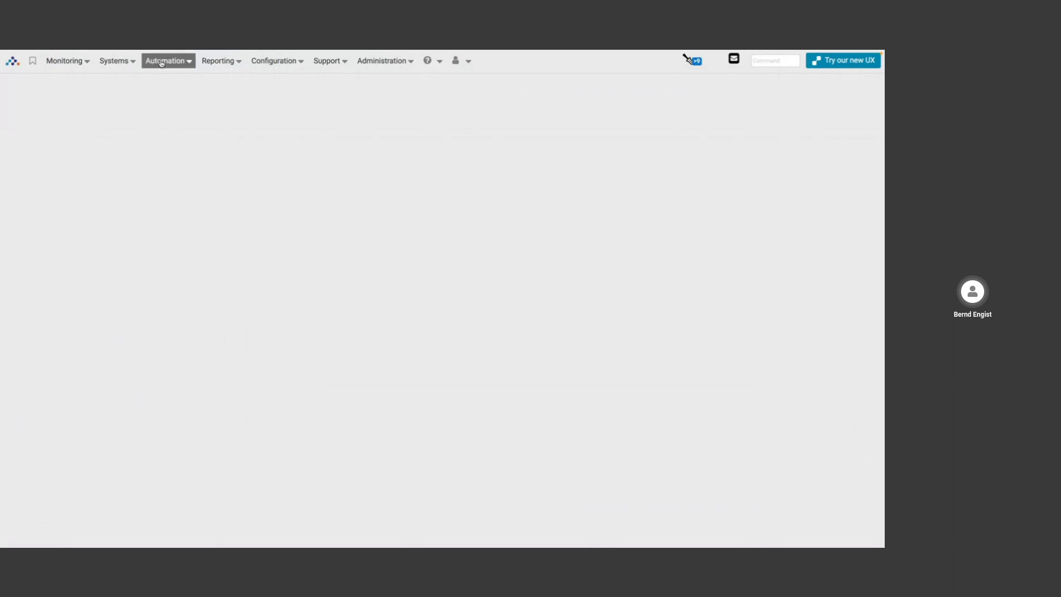
pyautogui.click(161, 62)
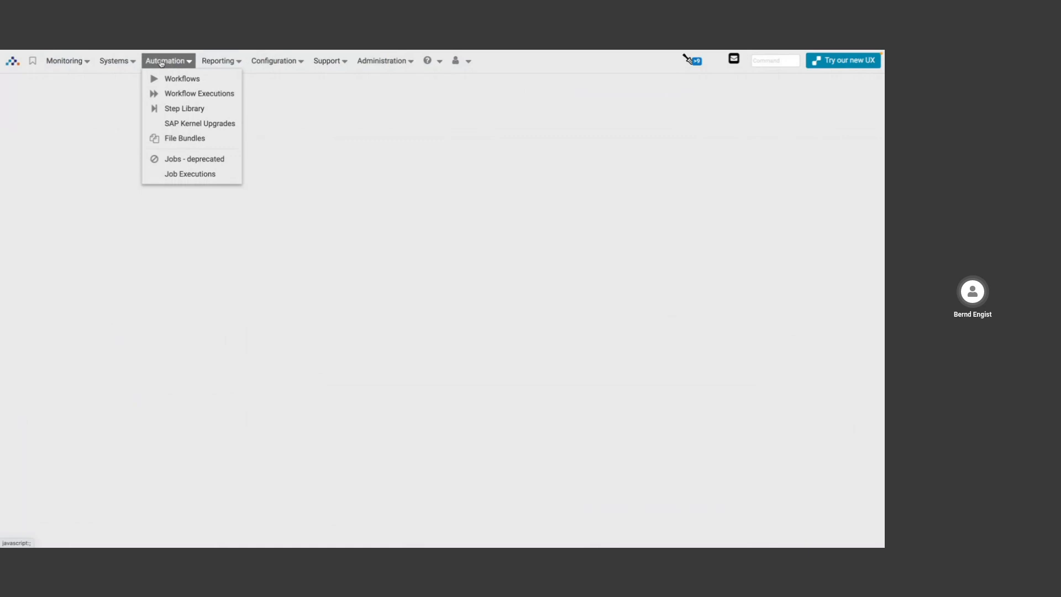
pyautogui.click(175, 81)
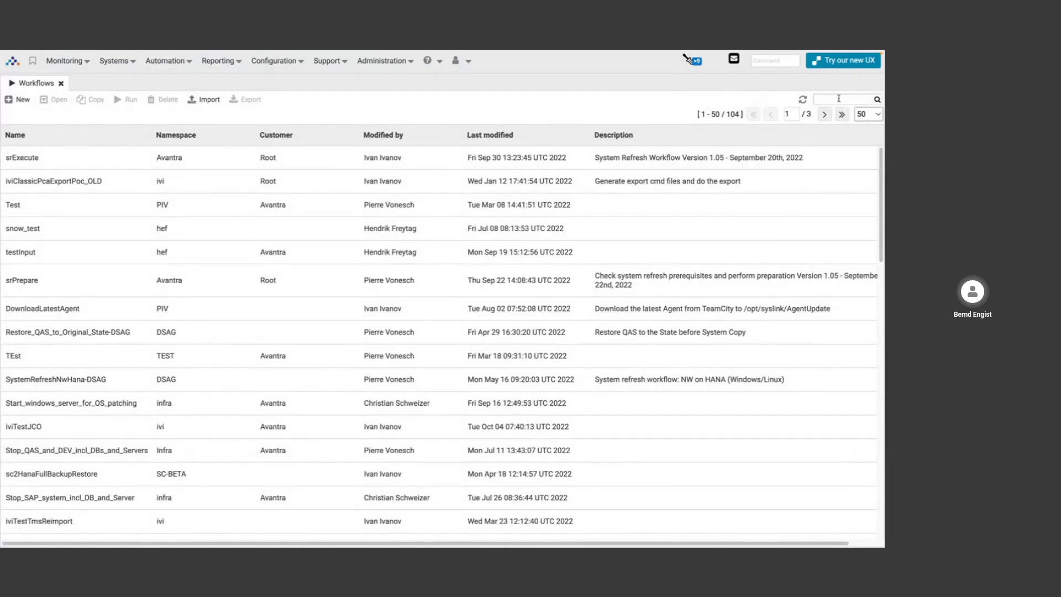
# Filter the workflows by 'srexec' and open srExecuteWithRestore's definition.
pyautogui.write('sre')
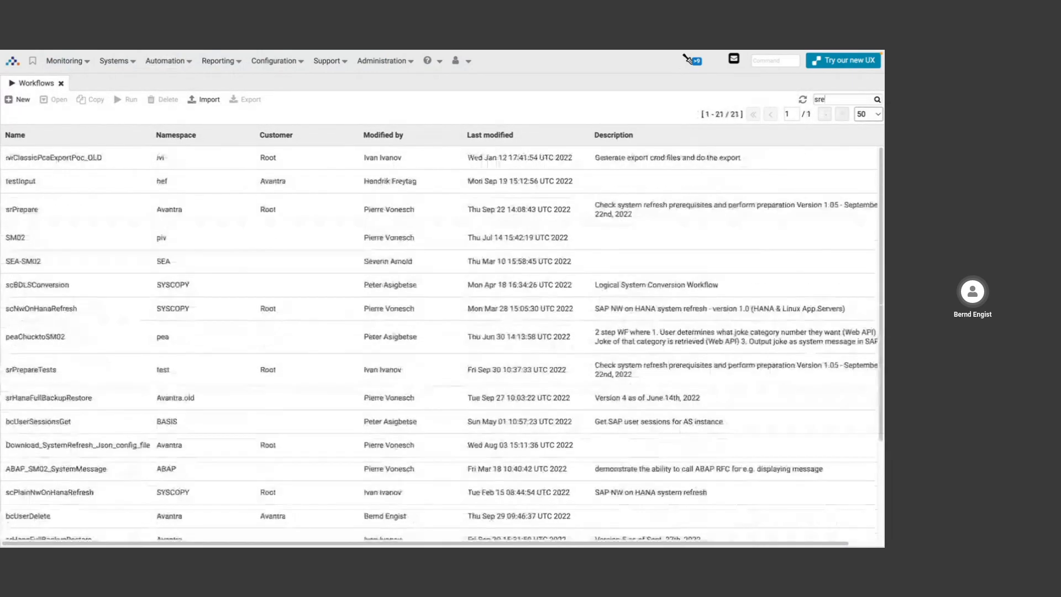
pyautogui.write('xec')
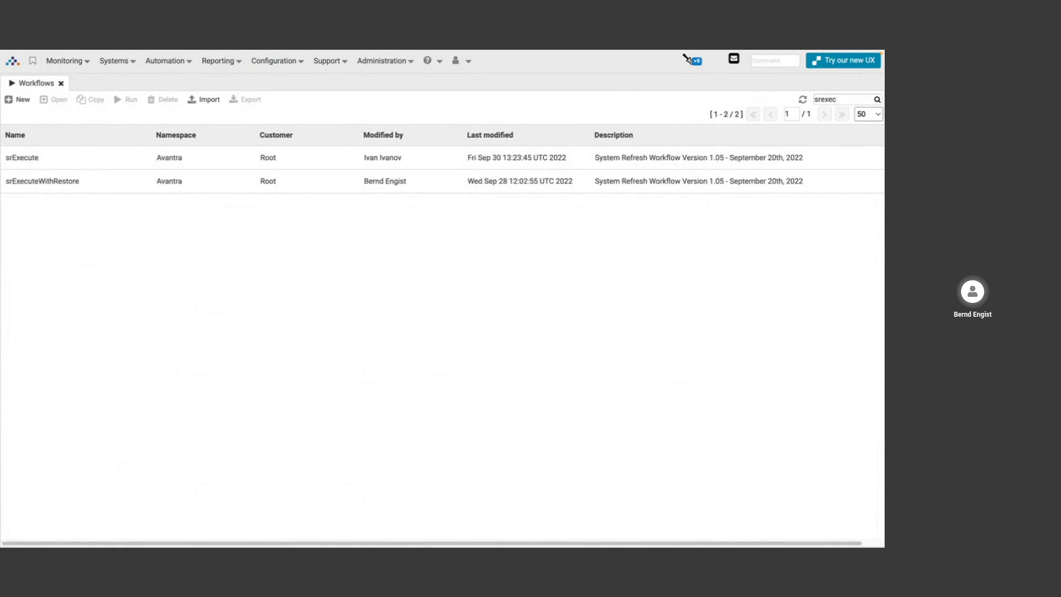
pyautogui.click(291, 164)
pyautogui.click(203, 183)
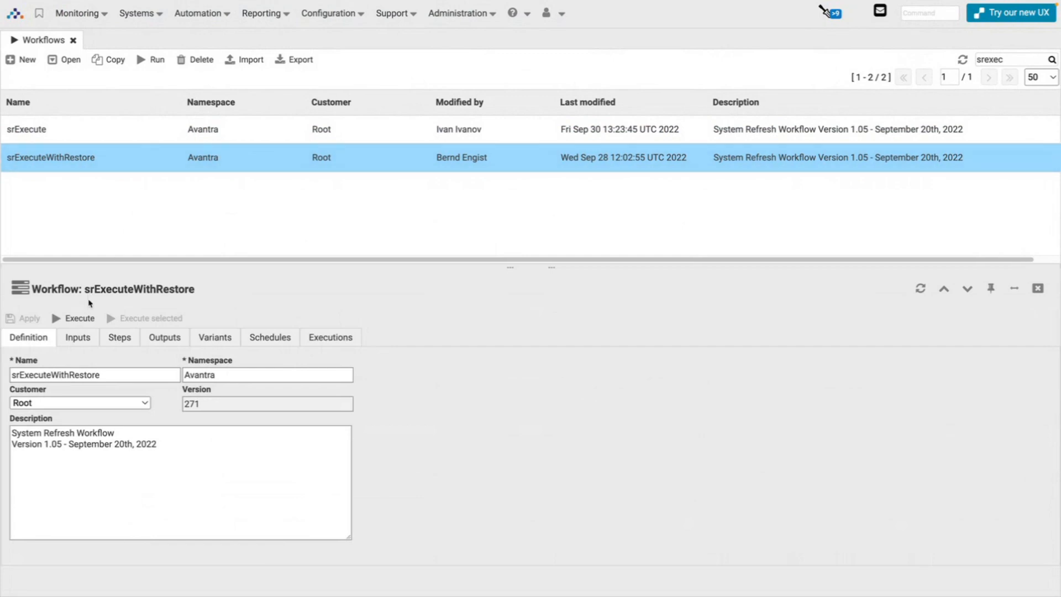
# Start an execution of srExecuteWithRestore with the QAS workflow variant's inputs.
pyautogui.click(77, 321)
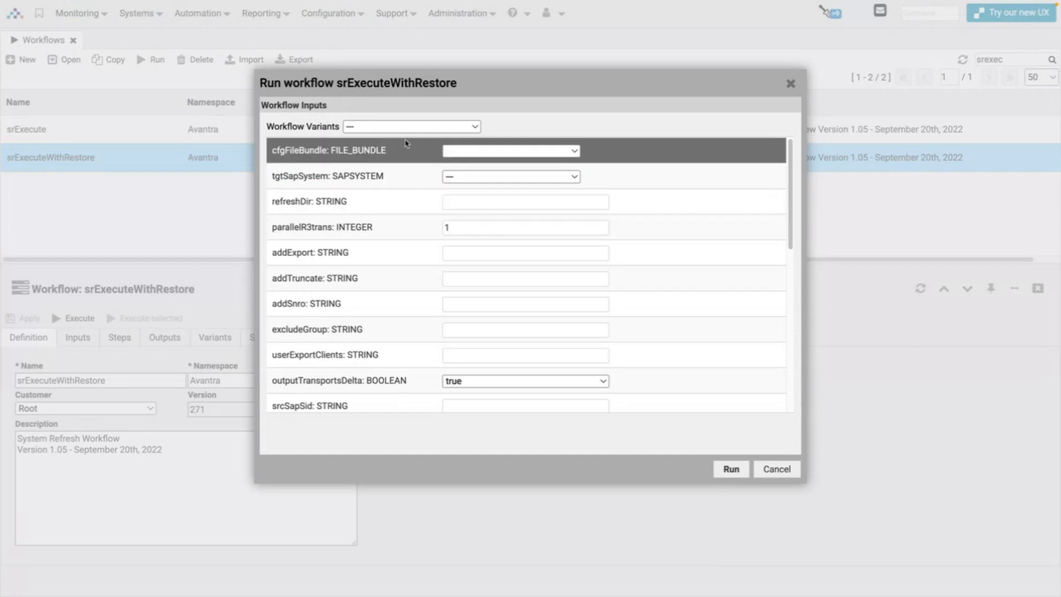
pyautogui.click(401, 131)
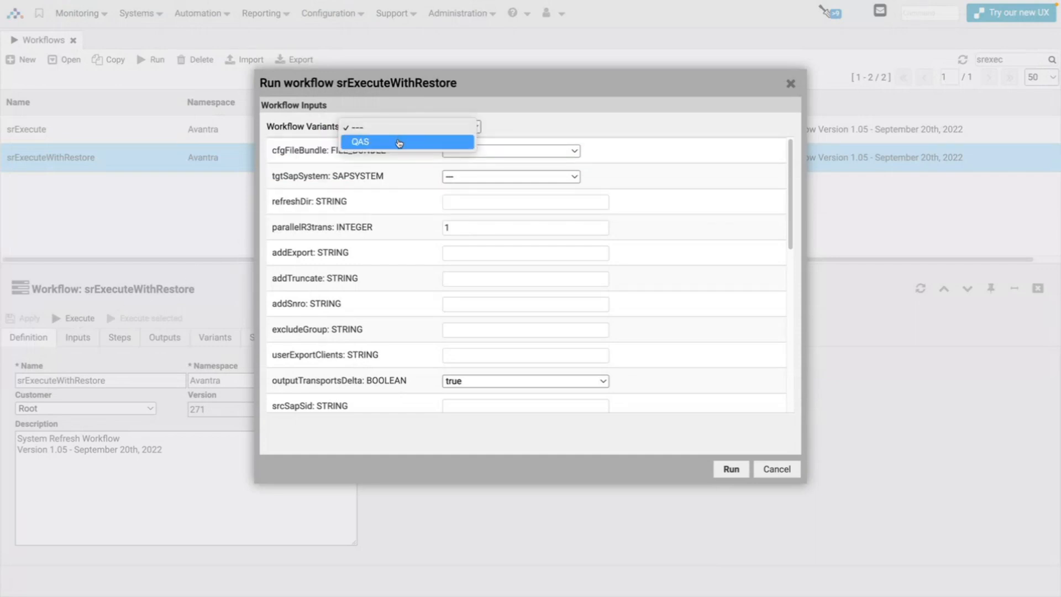
pyautogui.click(402, 142)
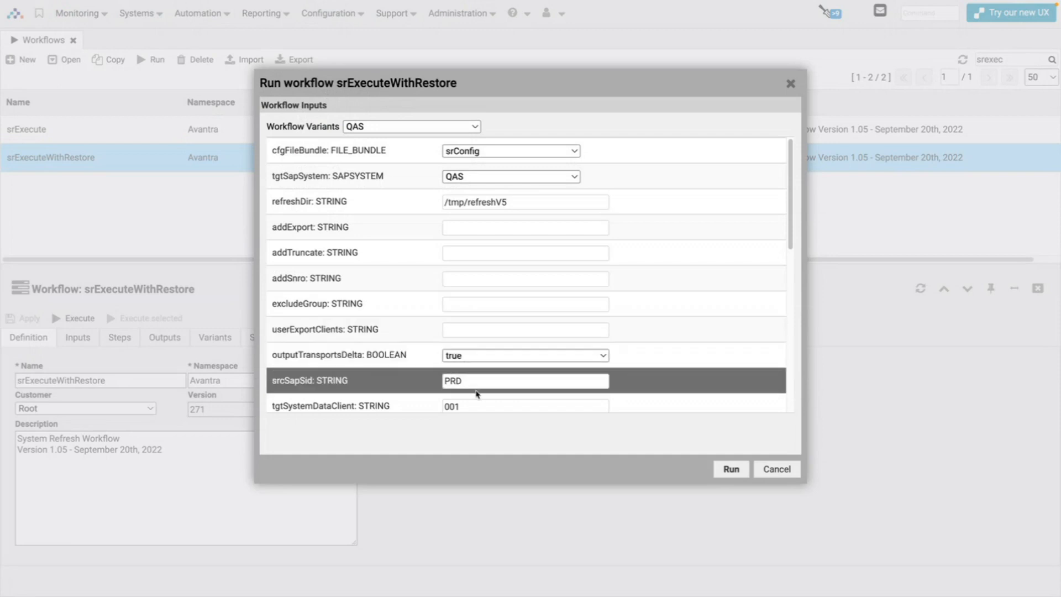
# Review the inputs, including lockCreds sysRefresh.BDLS, and run the workflow.
pyautogui.scroll(-3, 464, 255)
pyautogui.scroll(-2, 463, 255)
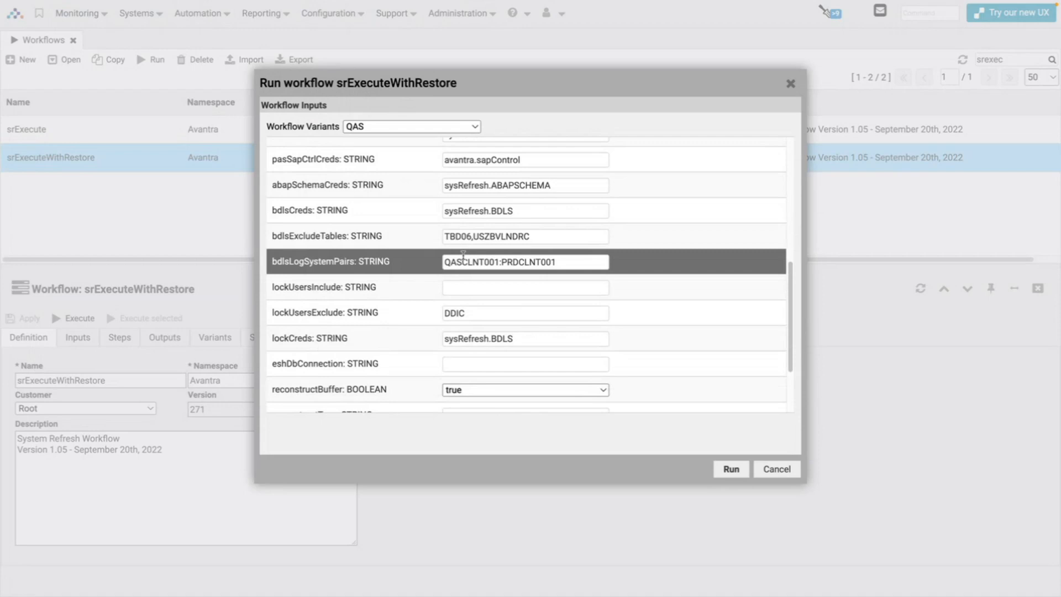
pyautogui.scroll(-2, 497, 235)
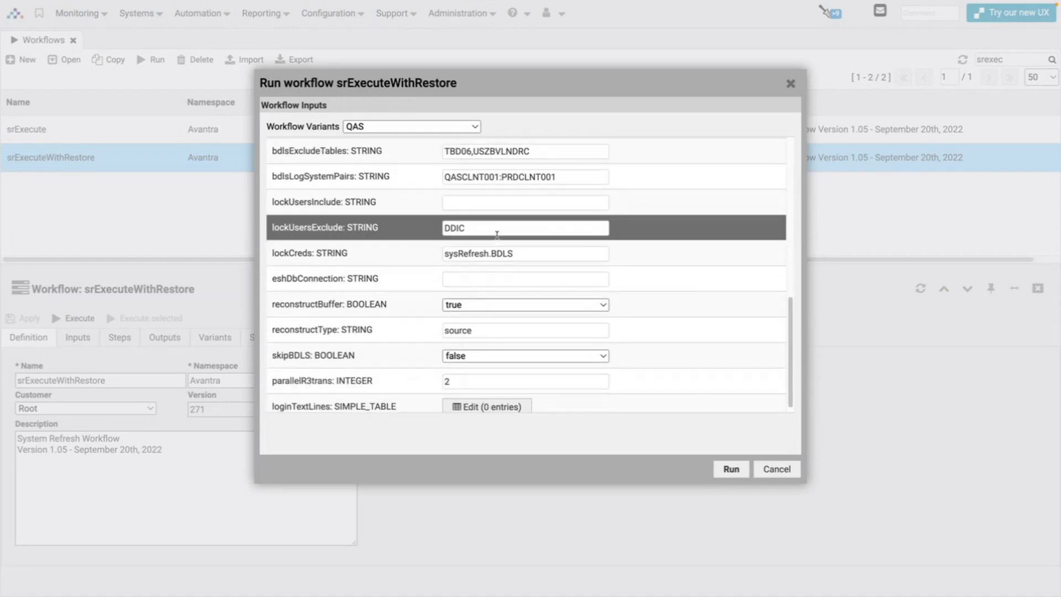
pyautogui.moveTo(520, 253); pyautogui.dragTo(427, 256)
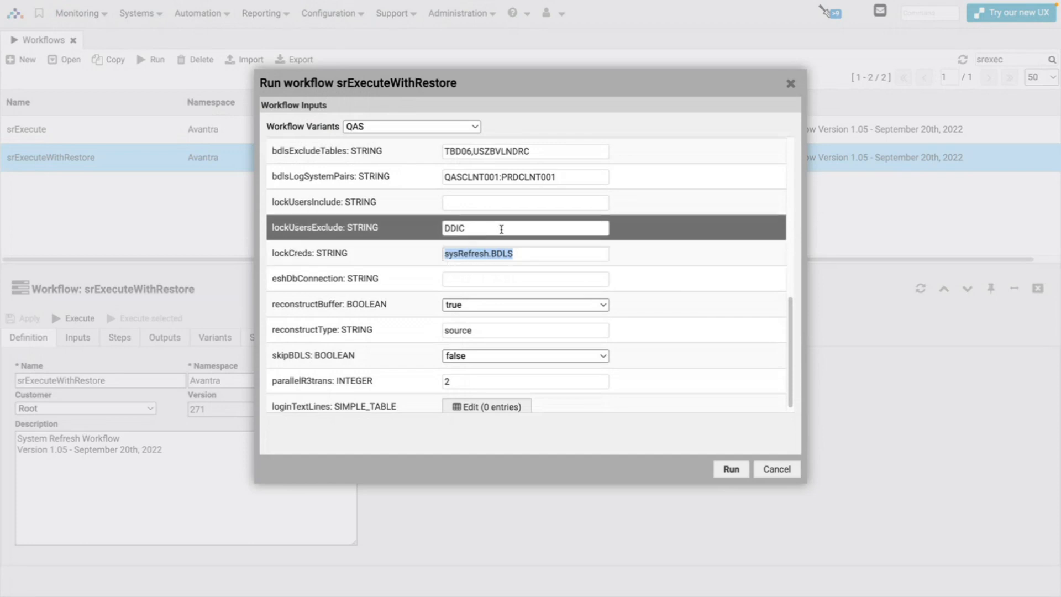
pyautogui.scroll(8, 652, 221)
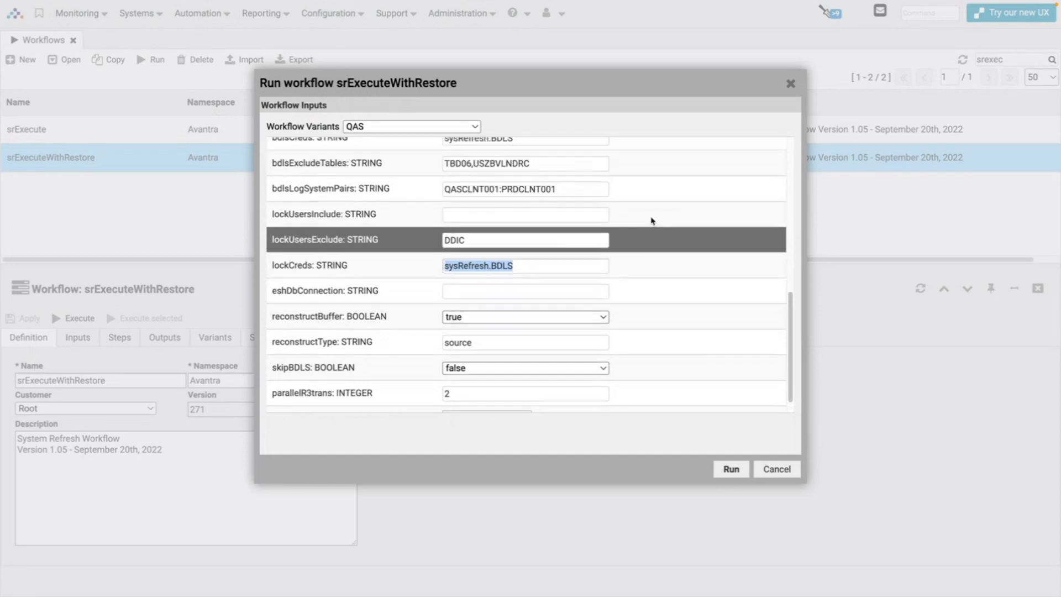
pyautogui.scroll(1, 652, 221)
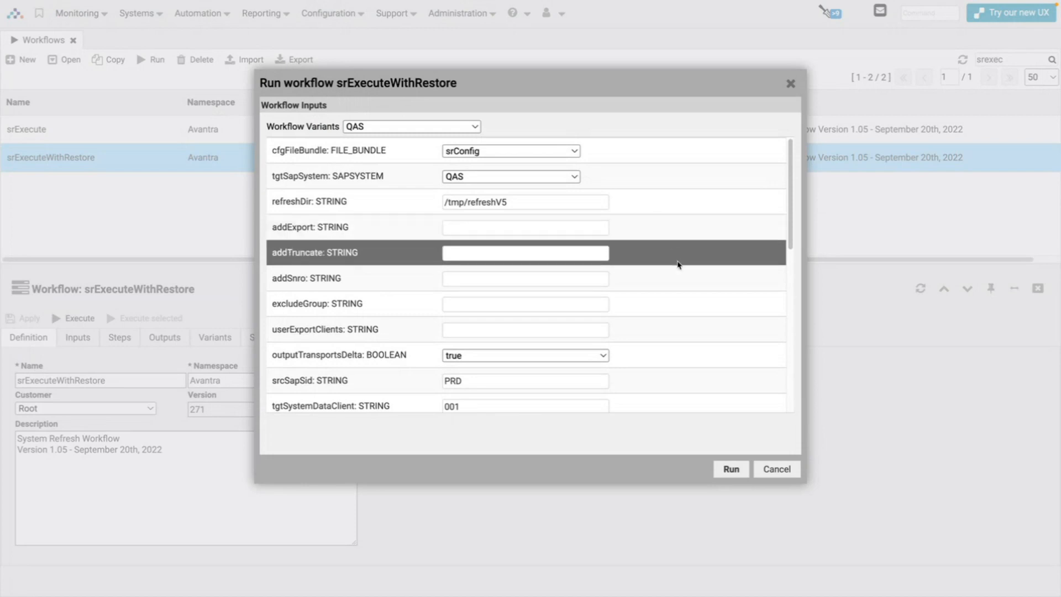
pyautogui.click(737, 477)
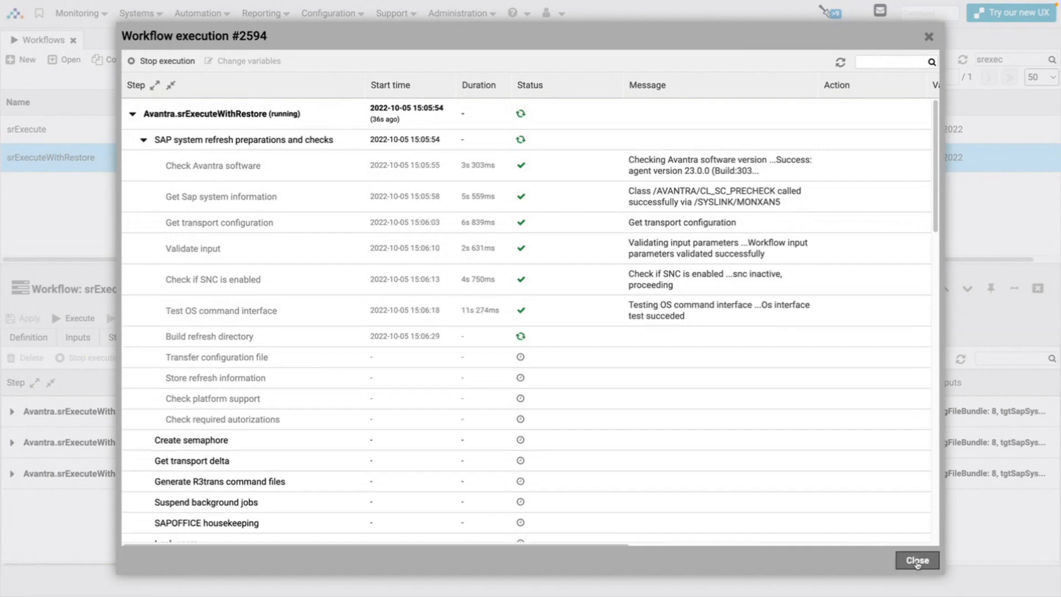
# Close the execution #2594 progress view, then open the Automation menu.
pyautogui.click(917, 561)
pyautogui.keyDown('ctrl'); pyautogui.click(191, 122); pyautogui.keyUp('ctrl')
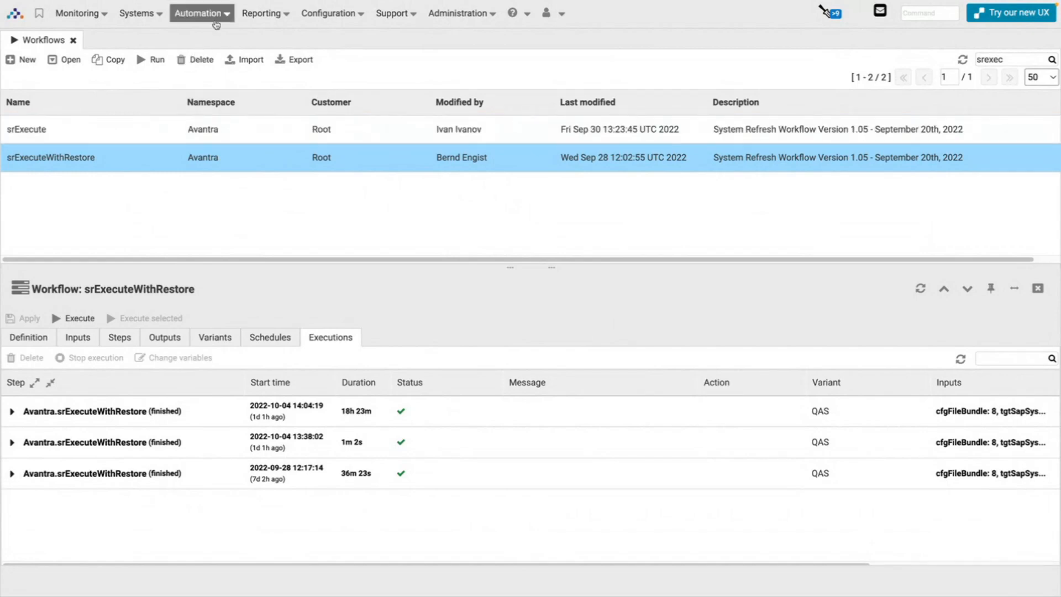
pyautogui.click(215, 22)
# Open the Step Library, search 'bcman' and open bcMaintainAbapProfiles.
pyautogui.click(225, 72)
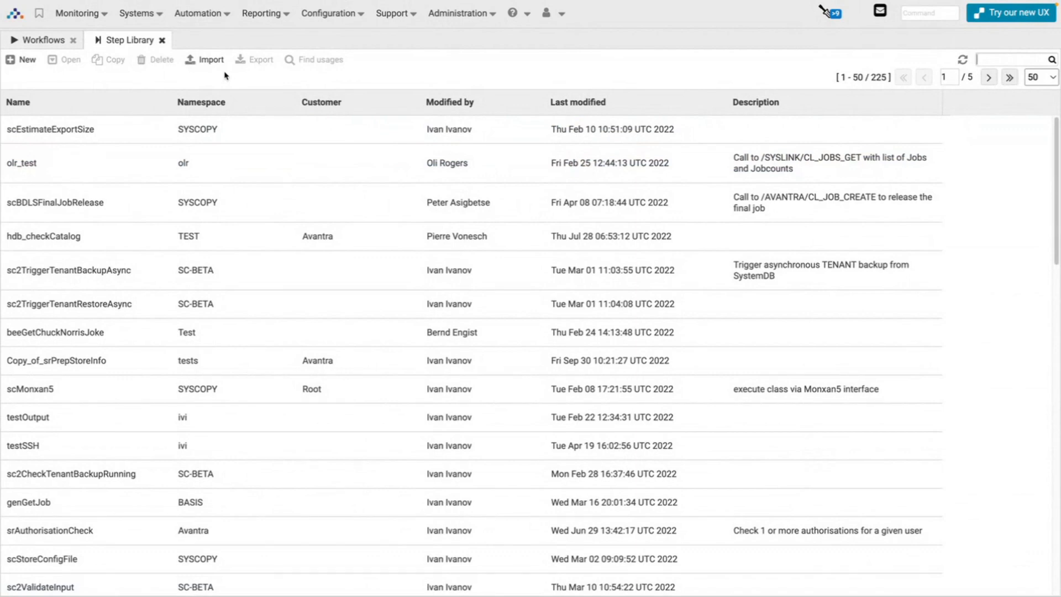
pyautogui.click(993, 62)
pyautogui.write('bcman')
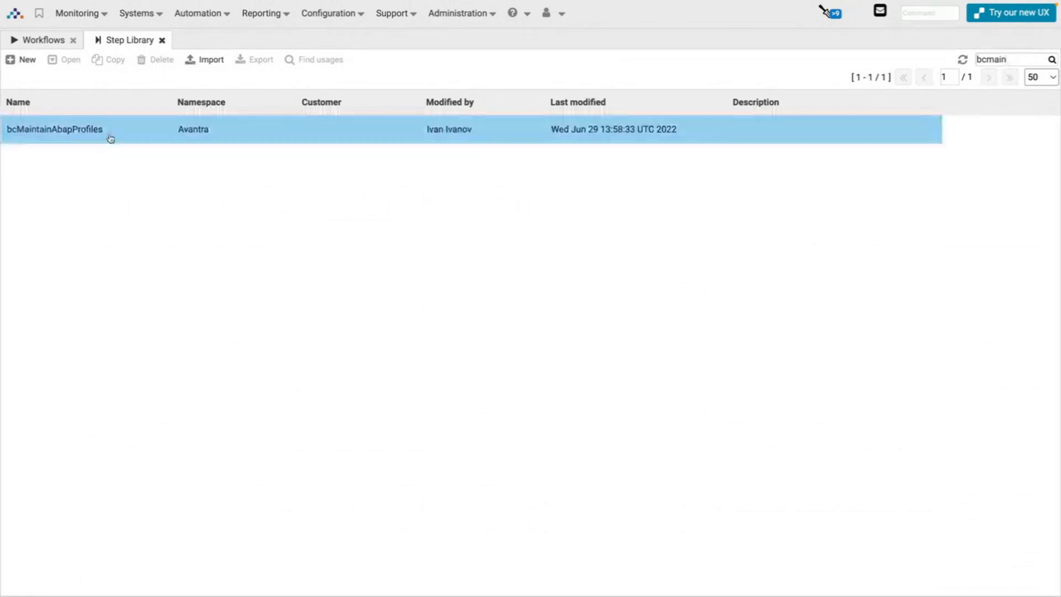
pyautogui.click(110, 138)
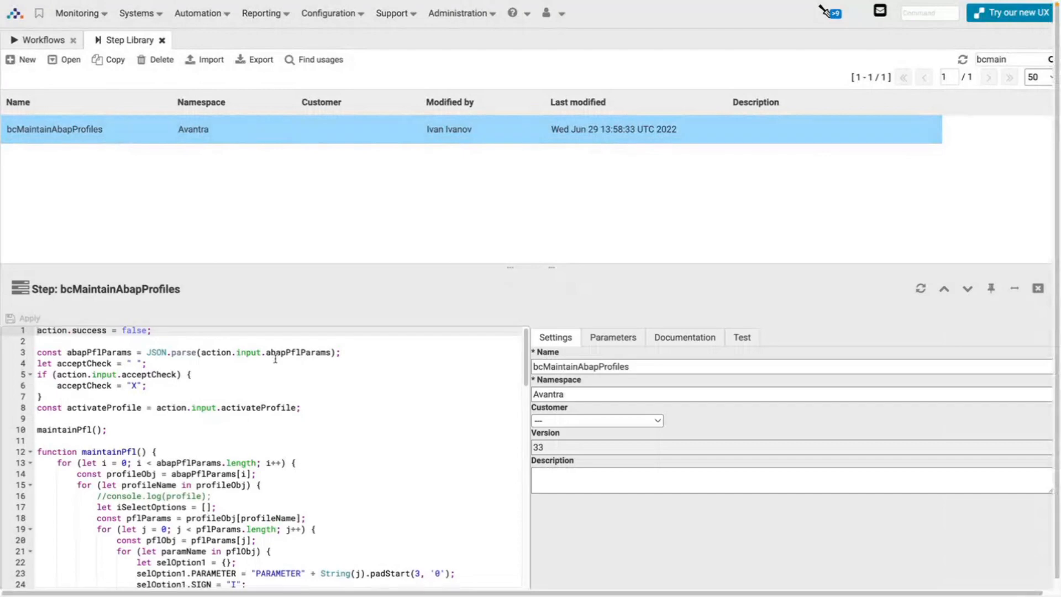
pyautogui.scroll(-10, 275, 359)
pyautogui.scroll(12, 275, 357)
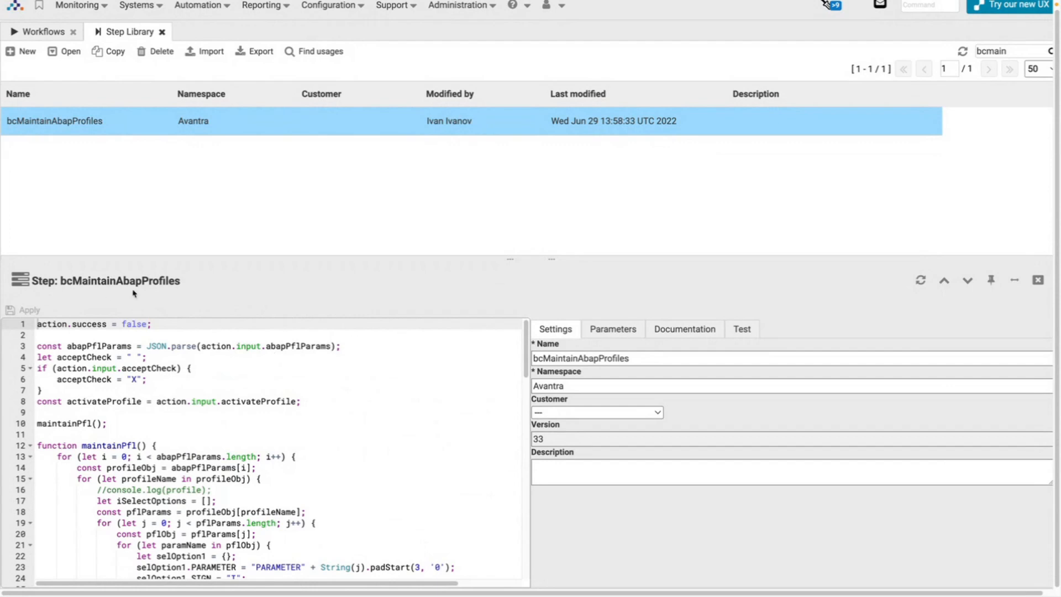
# Review bcMaintainAbapProfiles's parameters, code and test inputs, then filter steps by 'bcuser'.
pyautogui.click(604, 337)
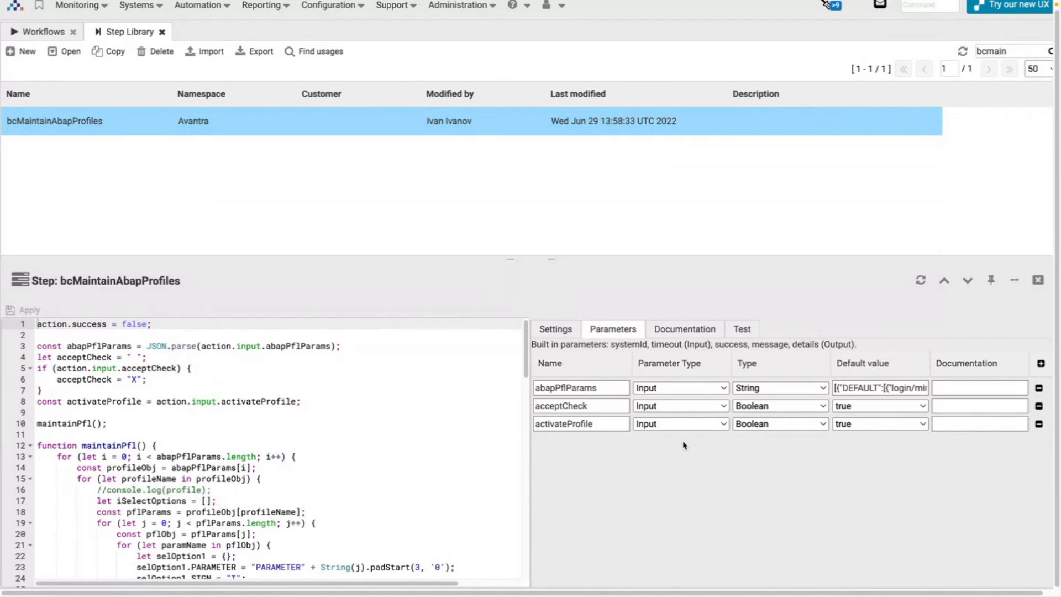
pyautogui.click(329, 403)
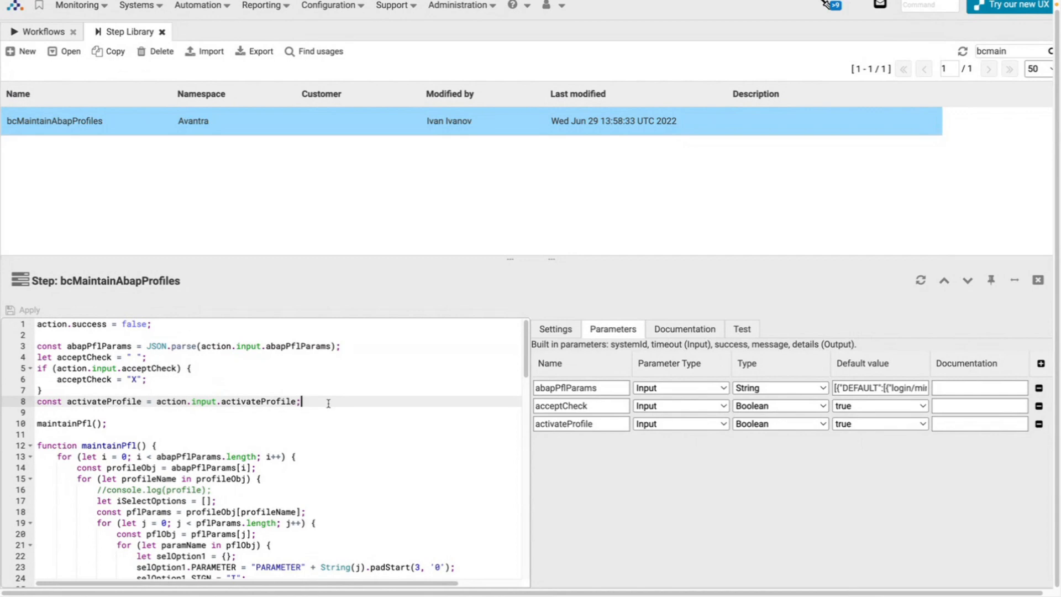
pyautogui.click(734, 334)
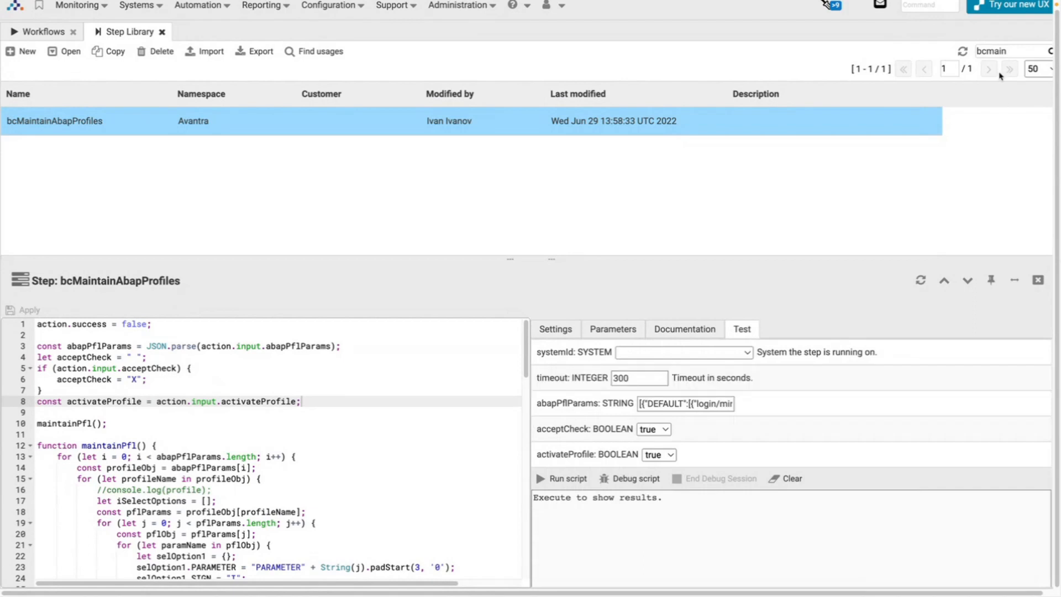
pyautogui.doubleClick(990, 52)
pyautogui.write('bcuser')
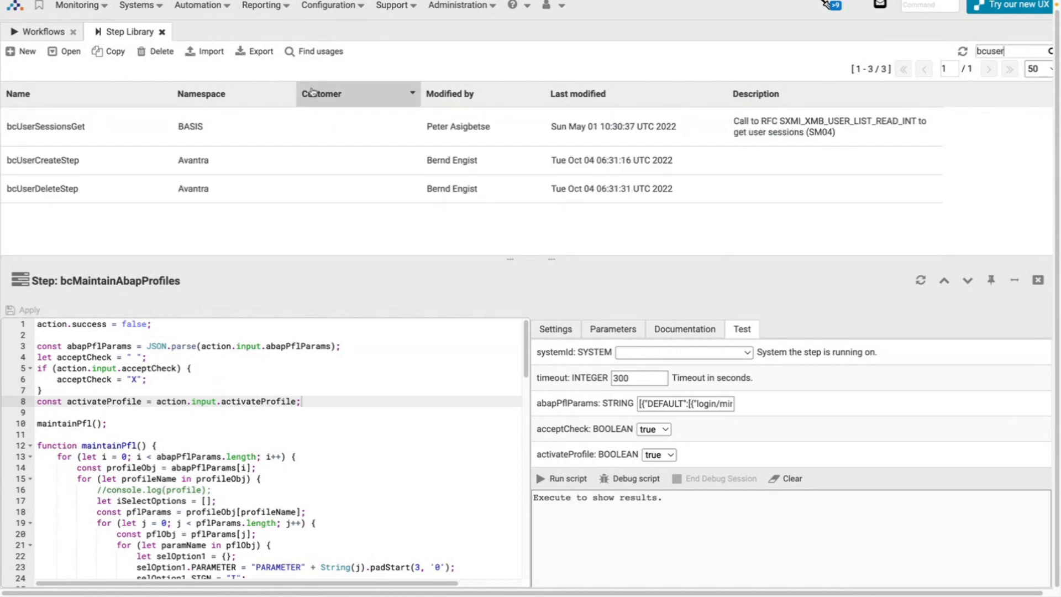
# Open bcUserCreateStep's test inputs, zooming out and enlarging the editor area.
pyautogui.click(99, 171)
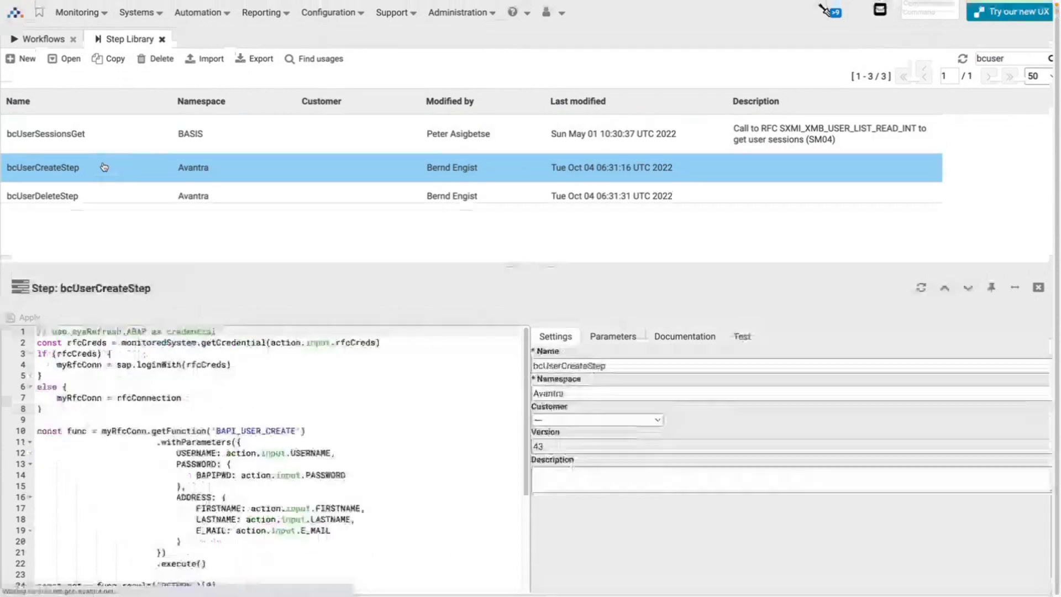
pyautogui.scroll(-3, 243, 430)
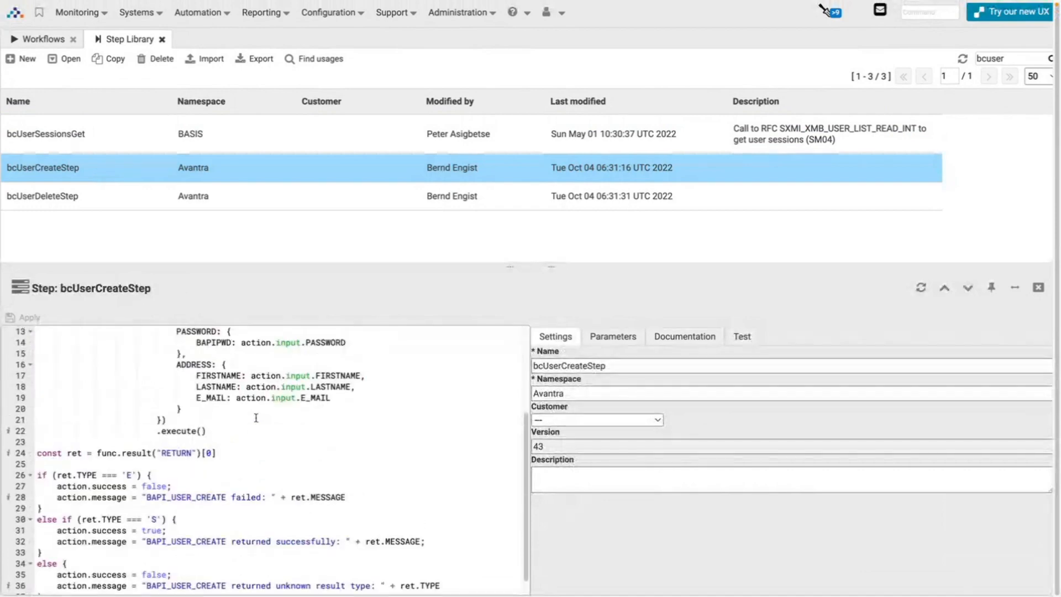
pyautogui.scroll(3, 238, 430)
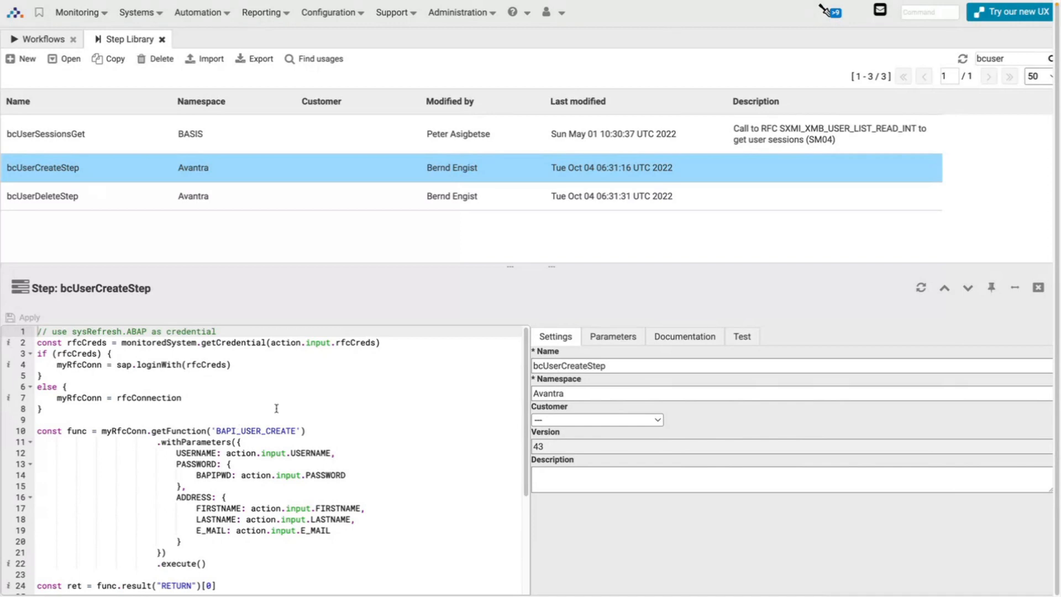
pyautogui.click(736, 344)
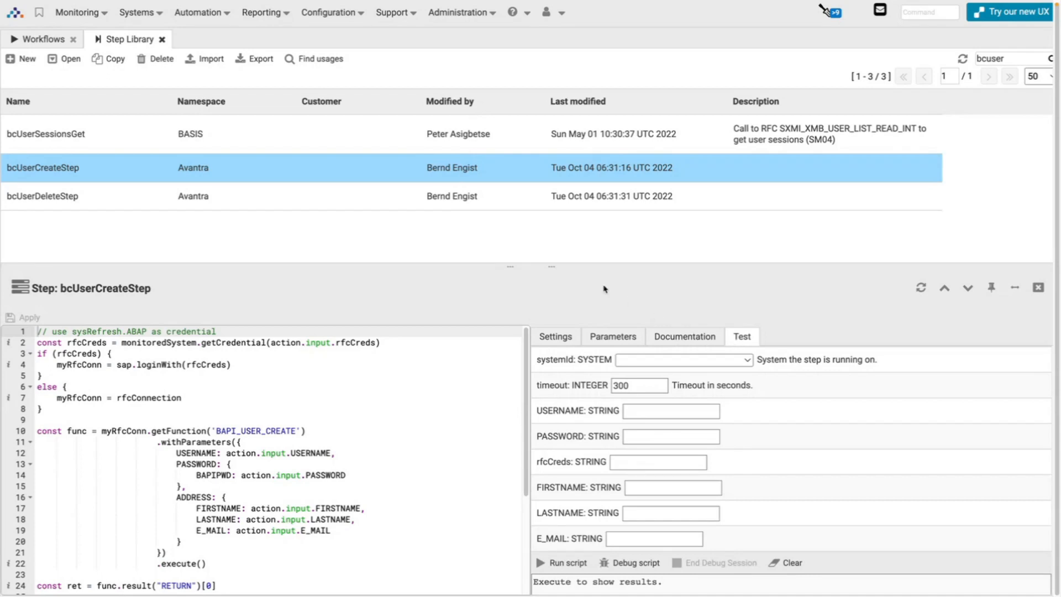
pyautogui.hotkey('ctrl', '-')
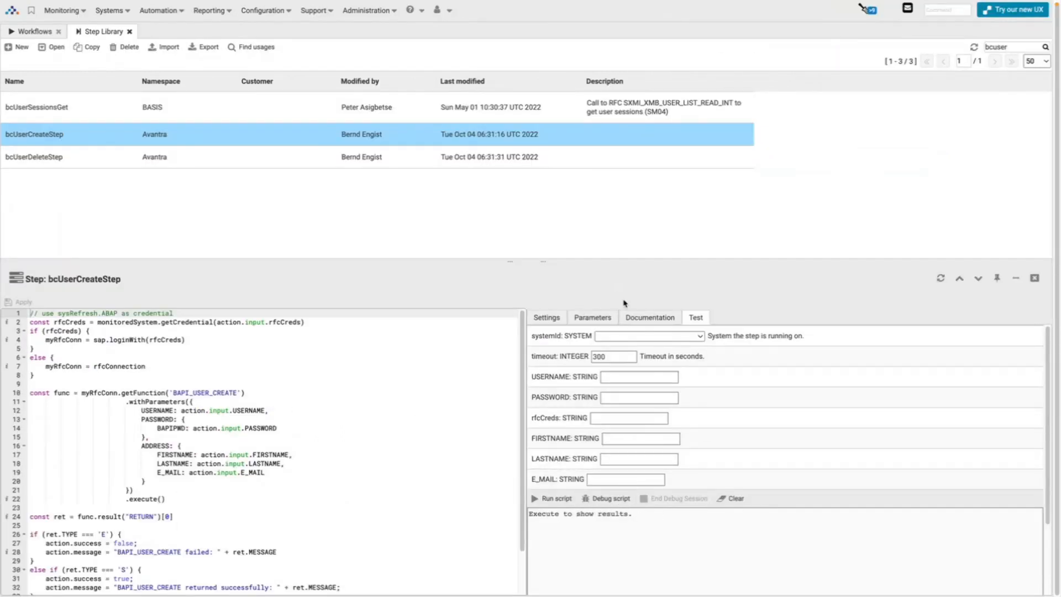
pyautogui.moveTo(607, 264); pyautogui.dragTo(611, 214)
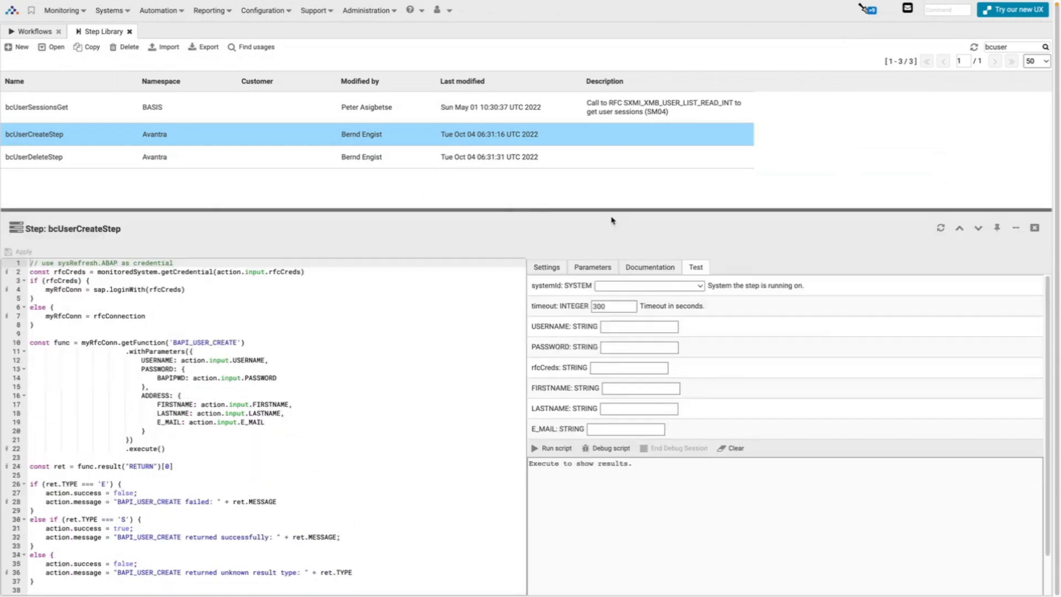
# Set systemId to SA1, enter a test username, and switch to SAP GUI.
pyautogui.click(630, 286)
pyautogui.press('s')
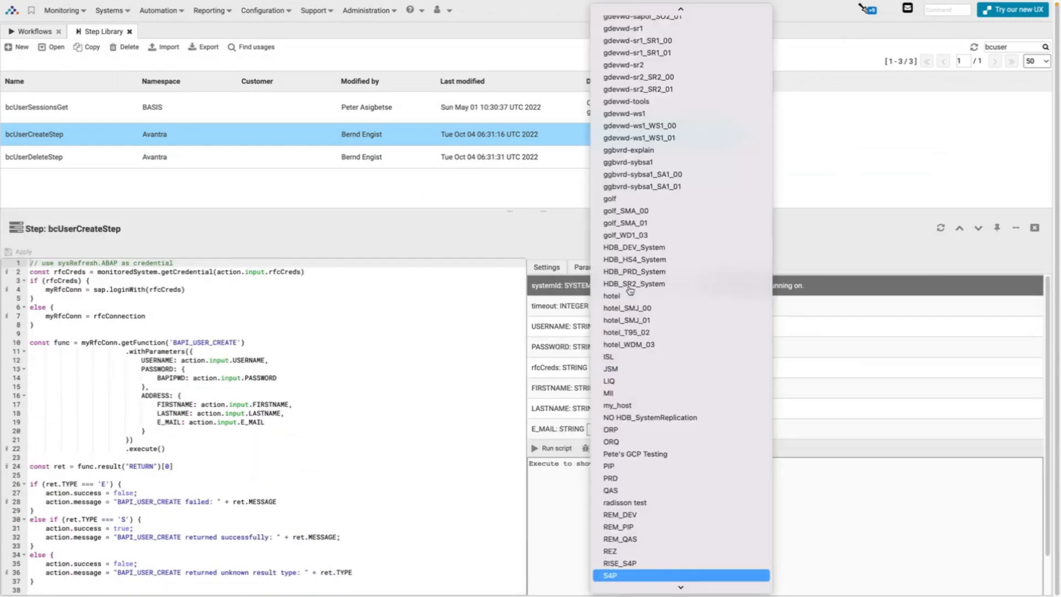
pyautogui.press('a')
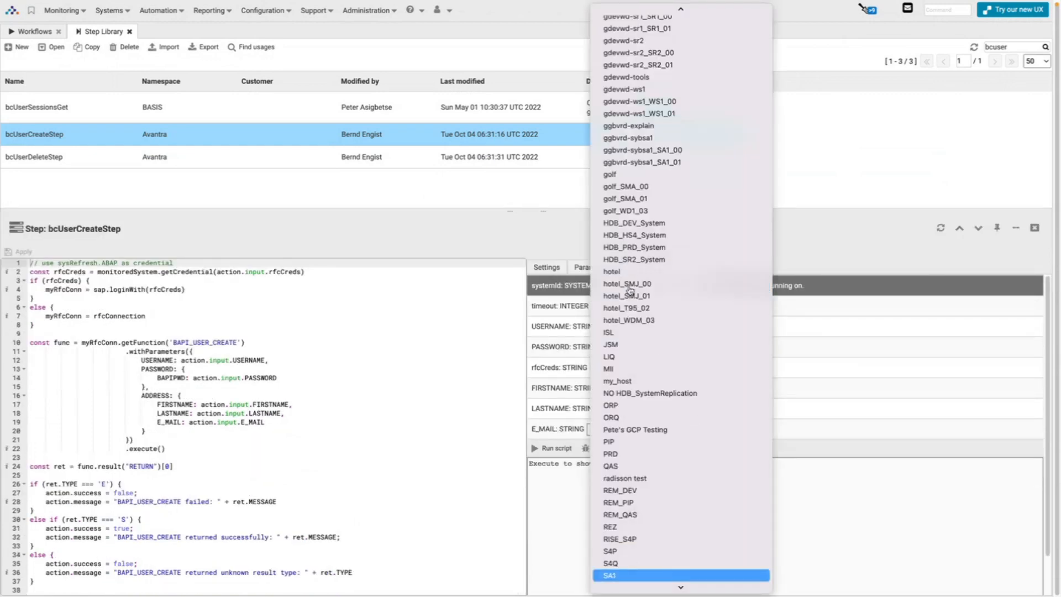
pyautogui.press('Return')
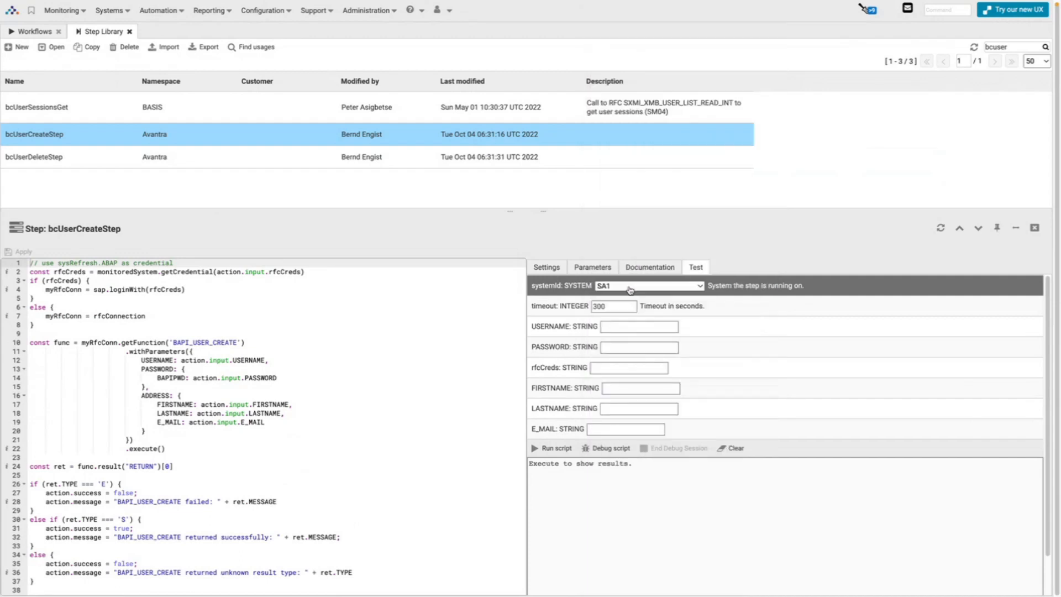
pyautogui.click(623, 326)
pyautogui.write('BE')
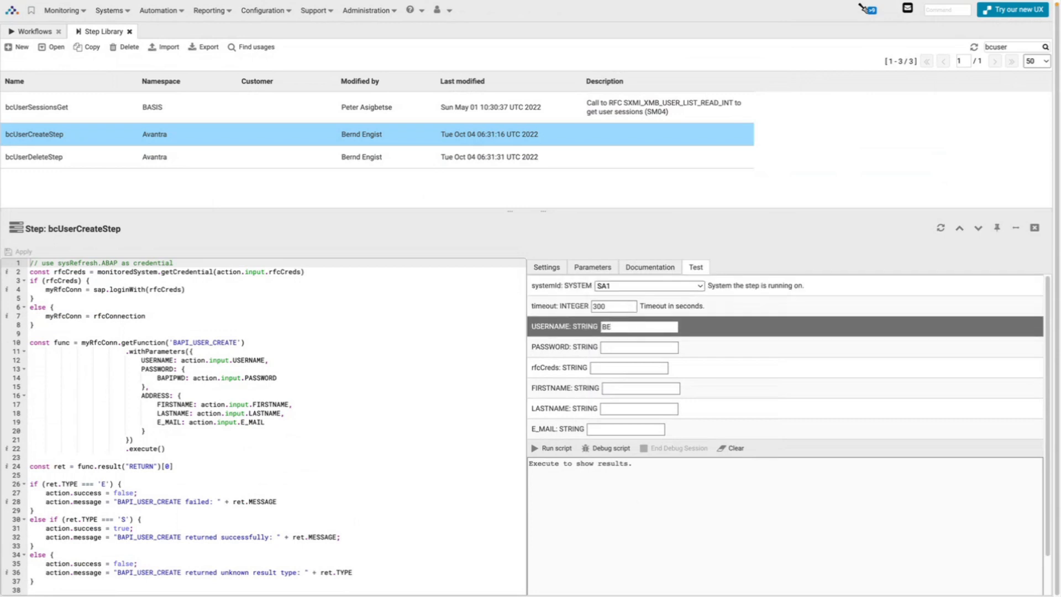
pyautogui.write('ETEST')
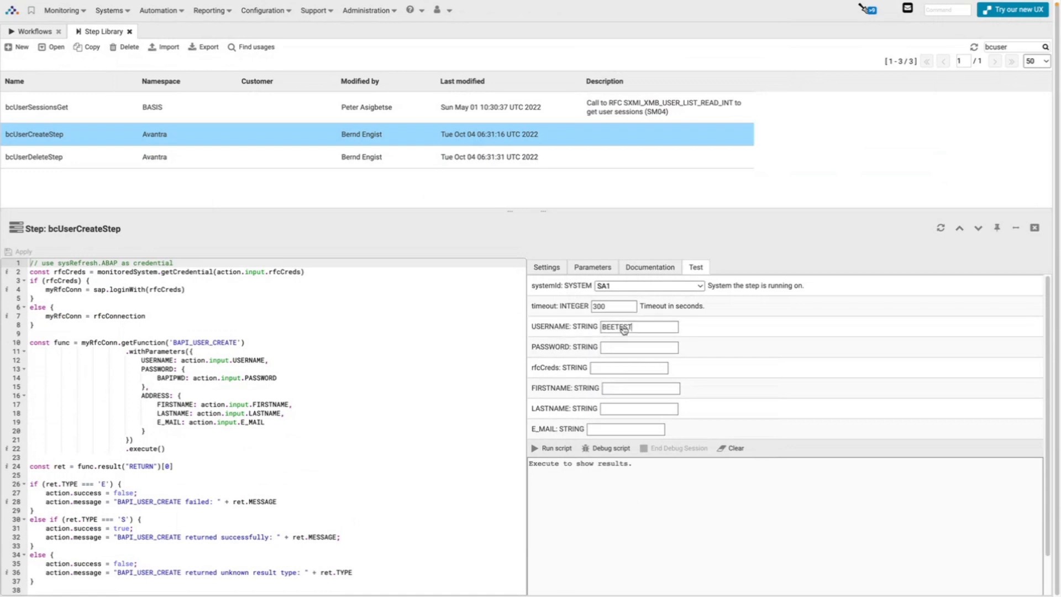
pyautogui.hotkey('ctrl', 'Left')
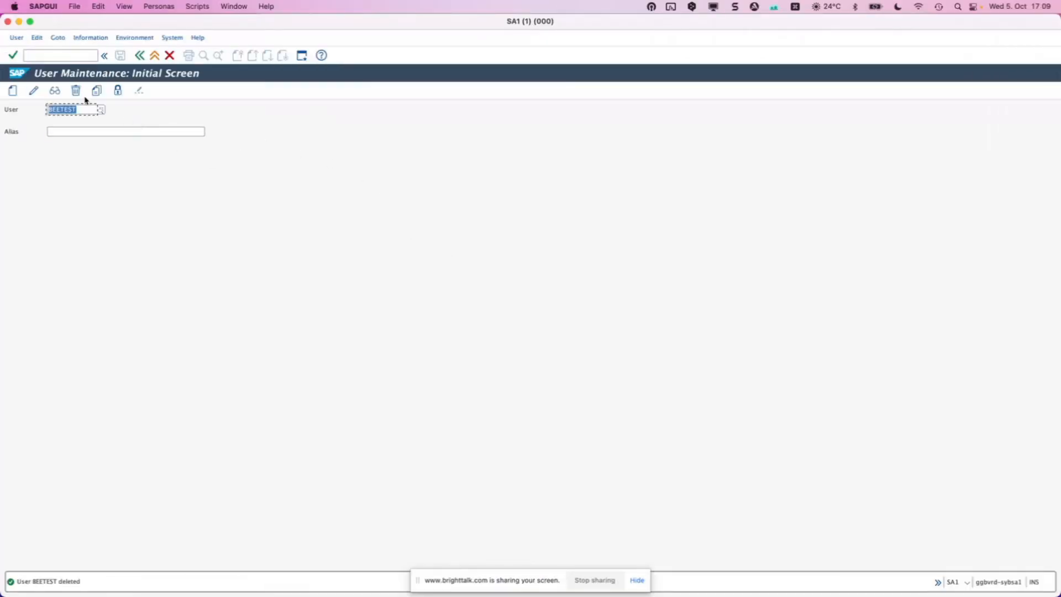
# Delete the test user in SU01 and return to the Avantra test form.
pyautogui.click(78, 93)
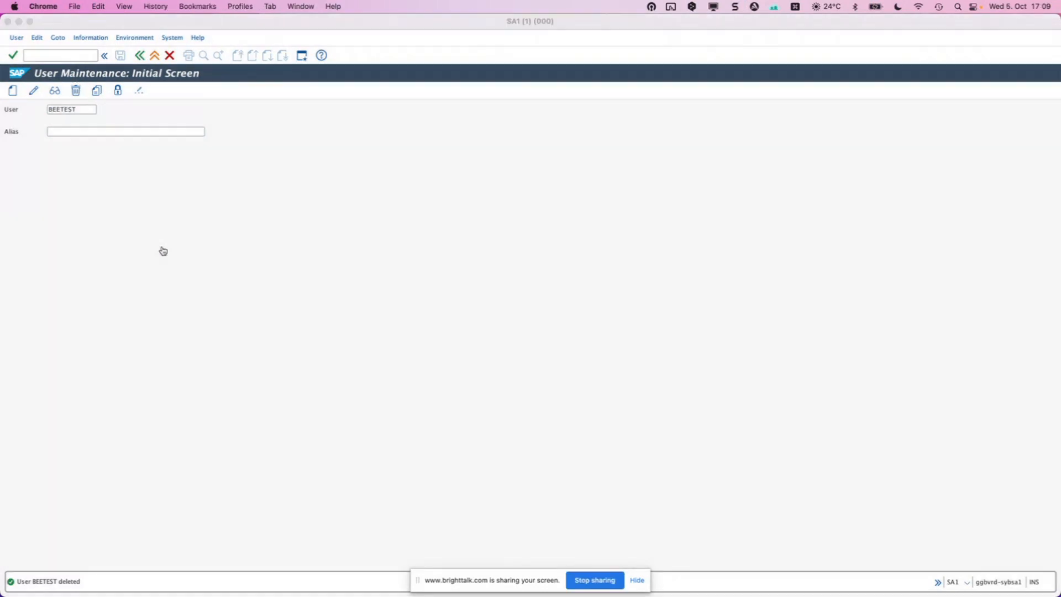
pyautogui.hotkey('ctrl', 'Right')
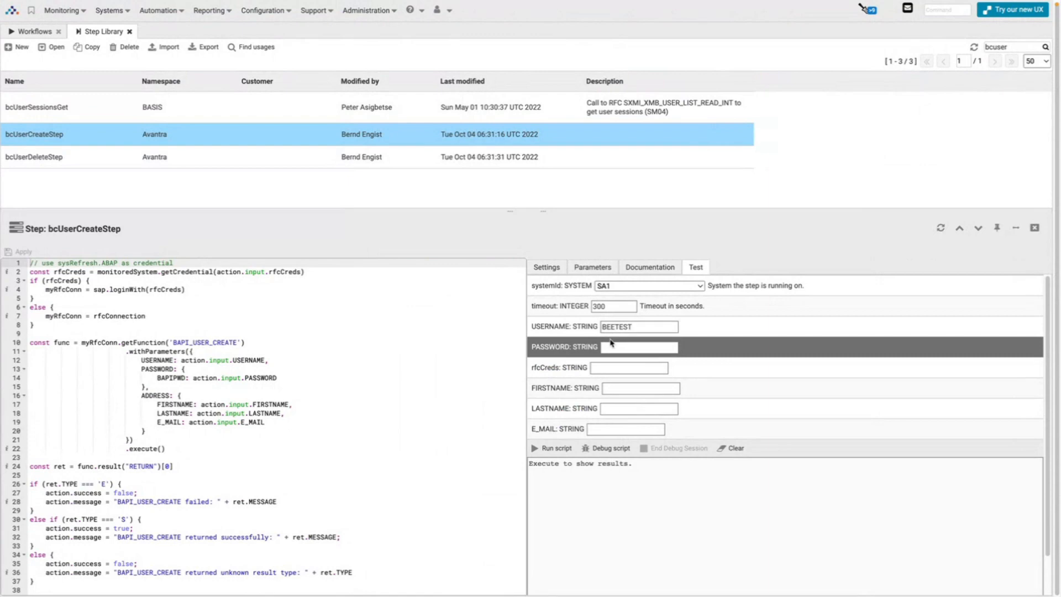
# Enter the test password and set rfcCreds to sysrefresh.ABAP.
pyautogui.click(612, 346)
pyautogui.press('BackSpace')
pyautogui.press('BackSpace')
# Fill in the test user's first name, last name and e-mail address.
pyautogui.press('Tab')
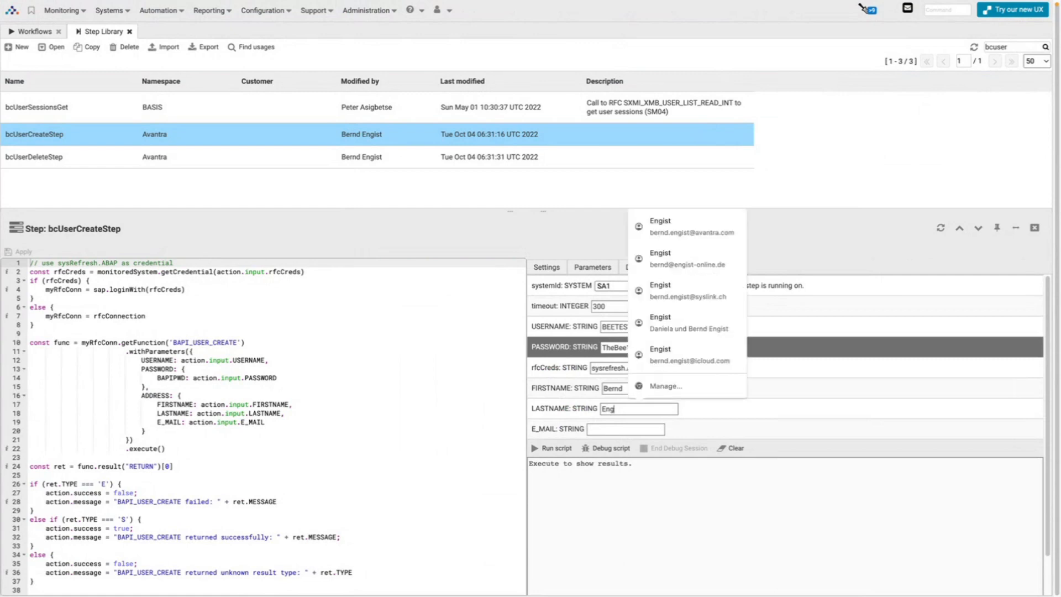
pyautogui.press('Tab')
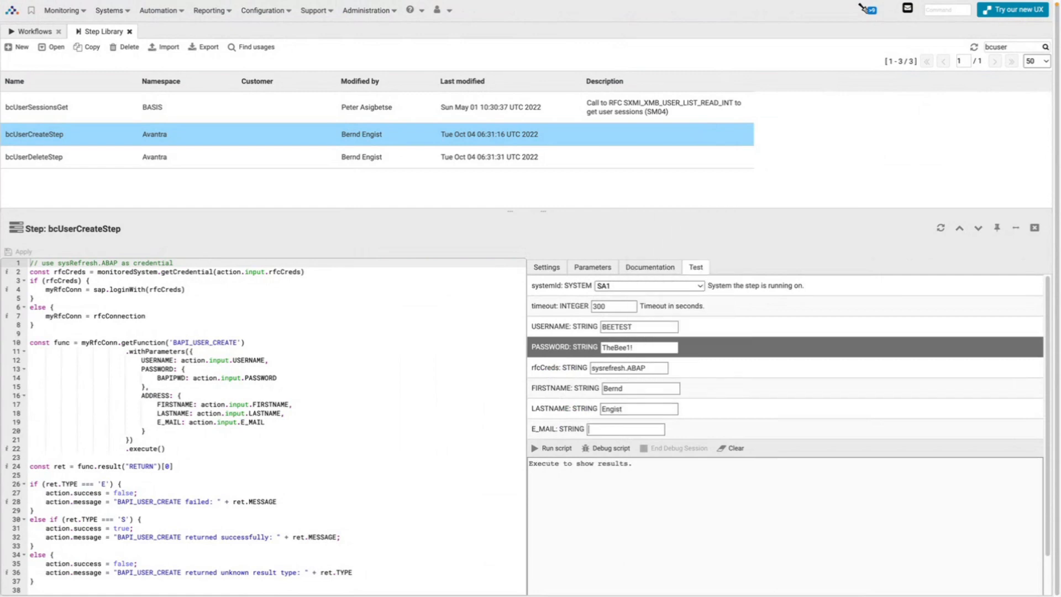
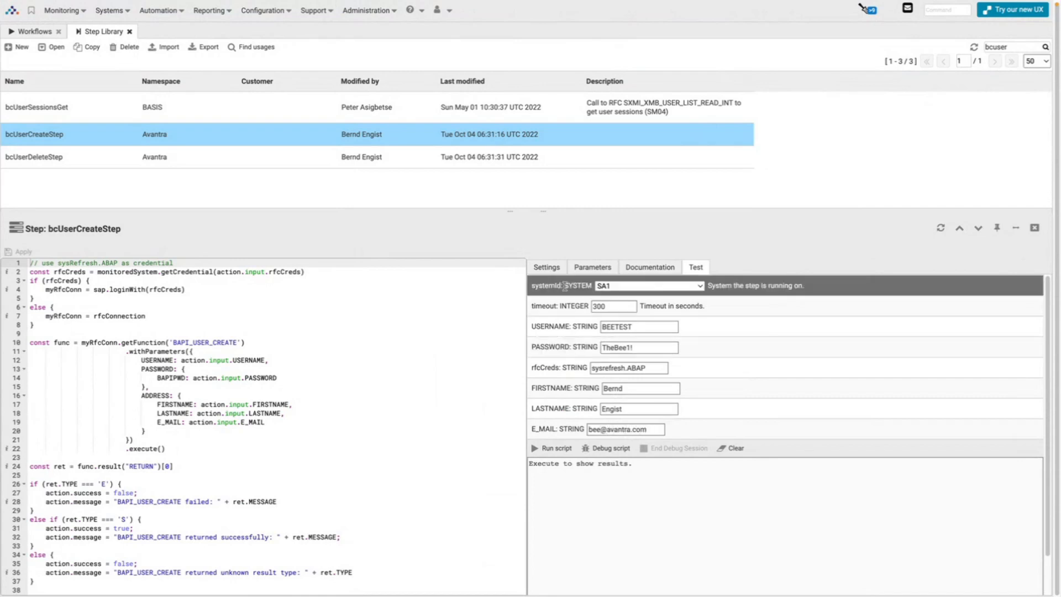
# Start a debug session of the step, copy its DevTools link and open a new tab.
pyautogui.click(610, 449)
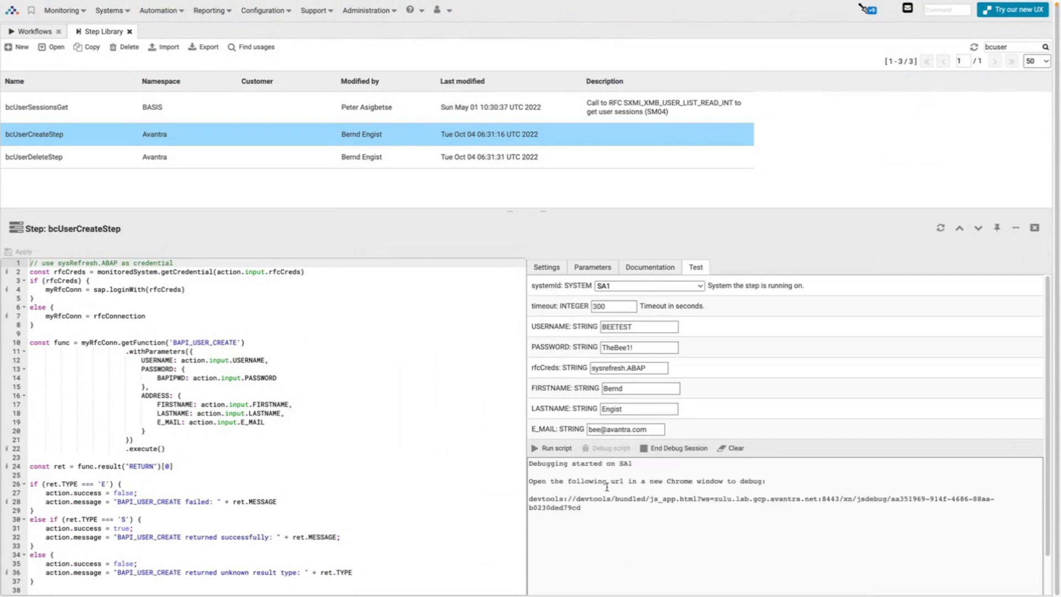
pyautogui.moveTo(529, 499); pyautogui.dragTo(592, 507)
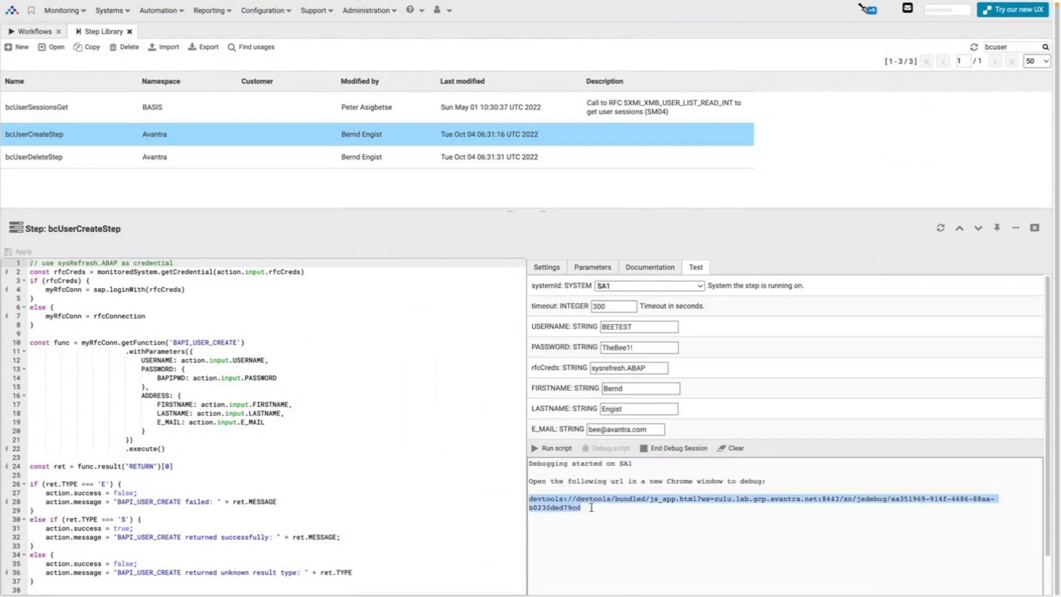
pyautogui.press('super+t')
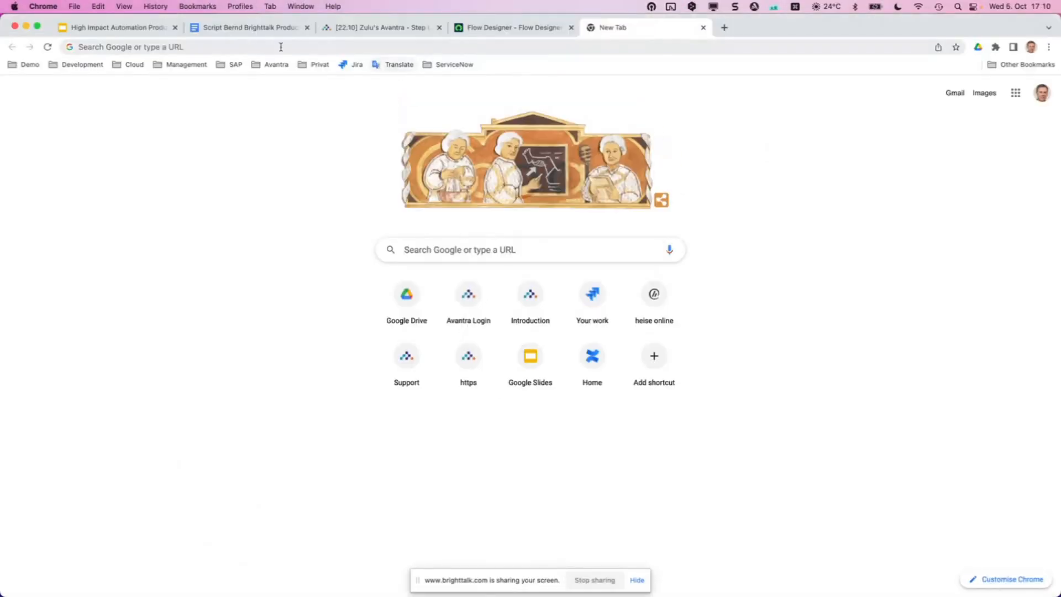
# Load the copied DevTools debug link in the new tab.
pyautogui.click(259, 50)
pyautogui.write('devtools://devtools/bundled/js_app.html?ws=zulu-lab.gcp.avantra.net:8443/xn/jsdebug/aa351969-914f-4686-88aa-b0230ded79cd')
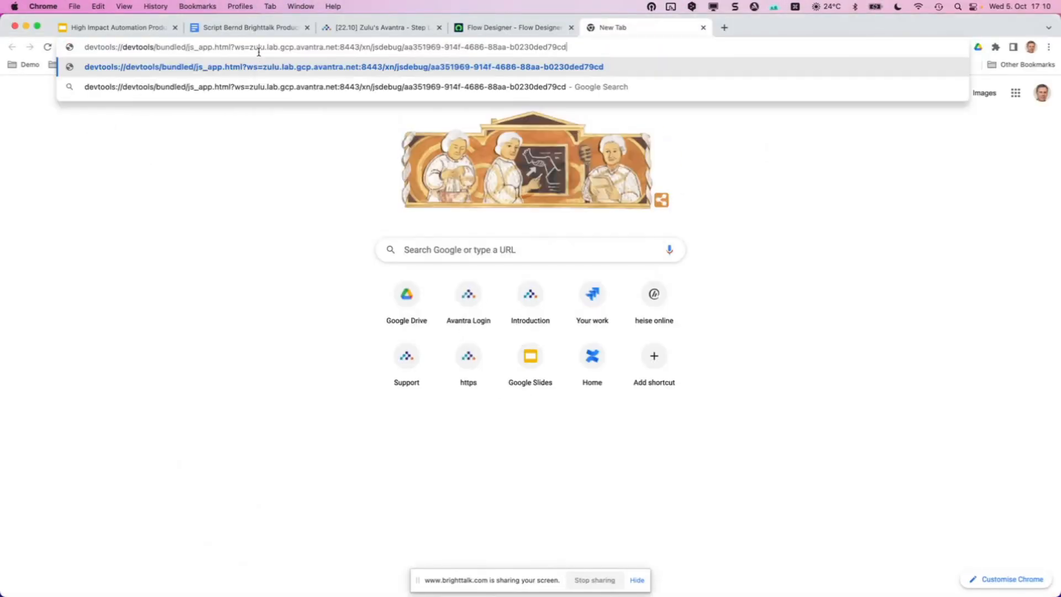
pyautogui.press('Return')
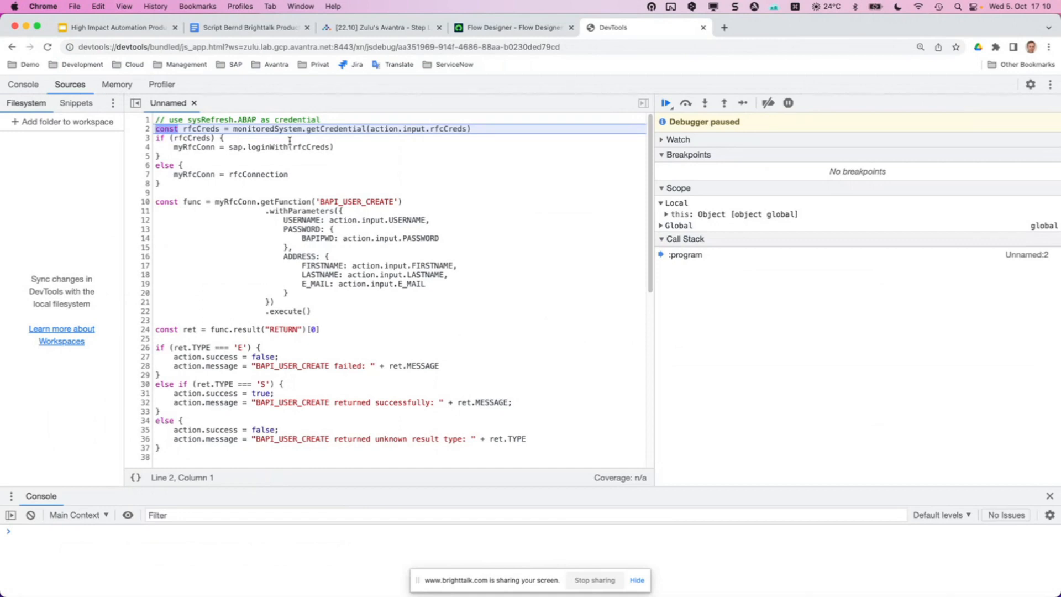
# Step over the script from line 7 to line 10, then resume execution.
pyautogui.click(685, 104)
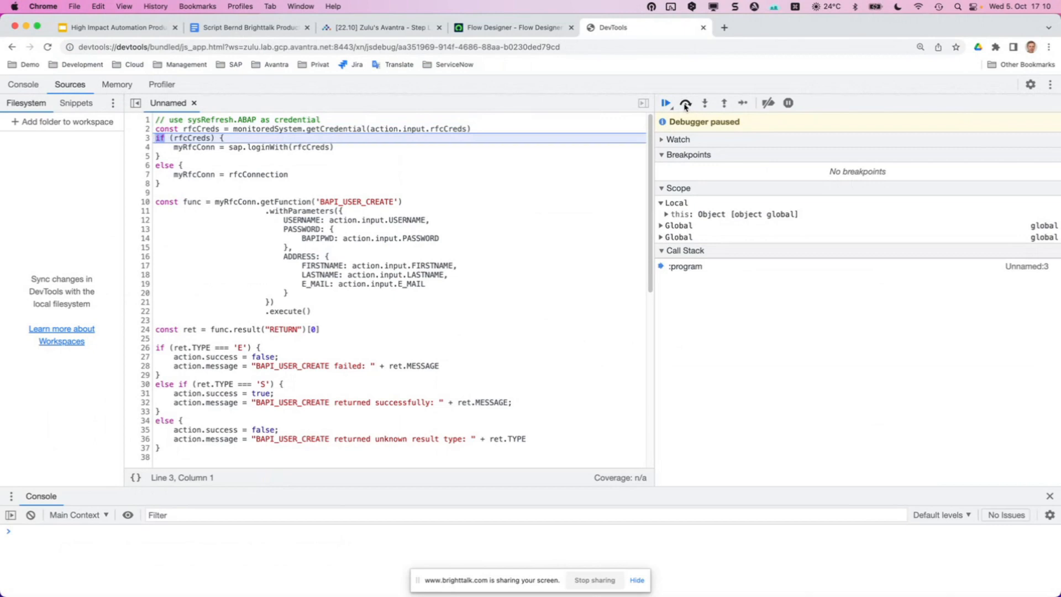
pyautogui.click(686, 104)
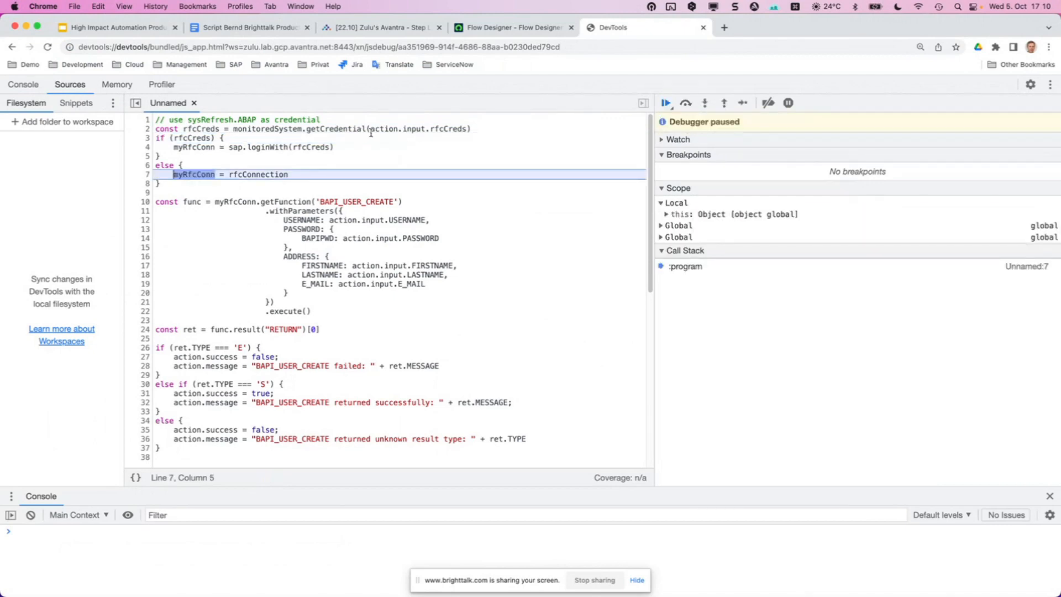
pyautogui.moveTo(448, 130)
pyautogui.click(686, 103)
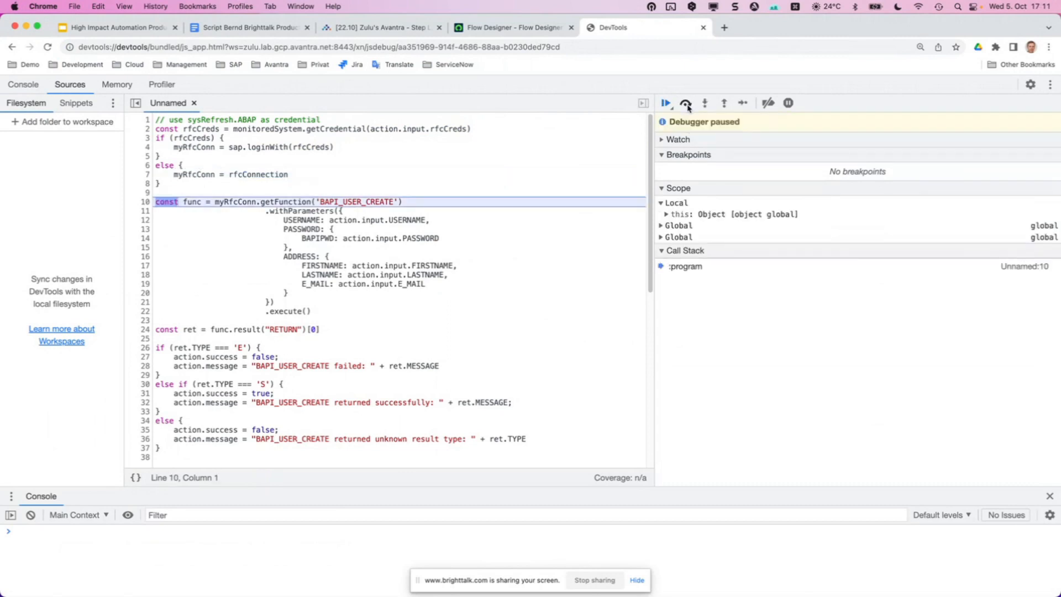
pyautogui.click(686, 103)
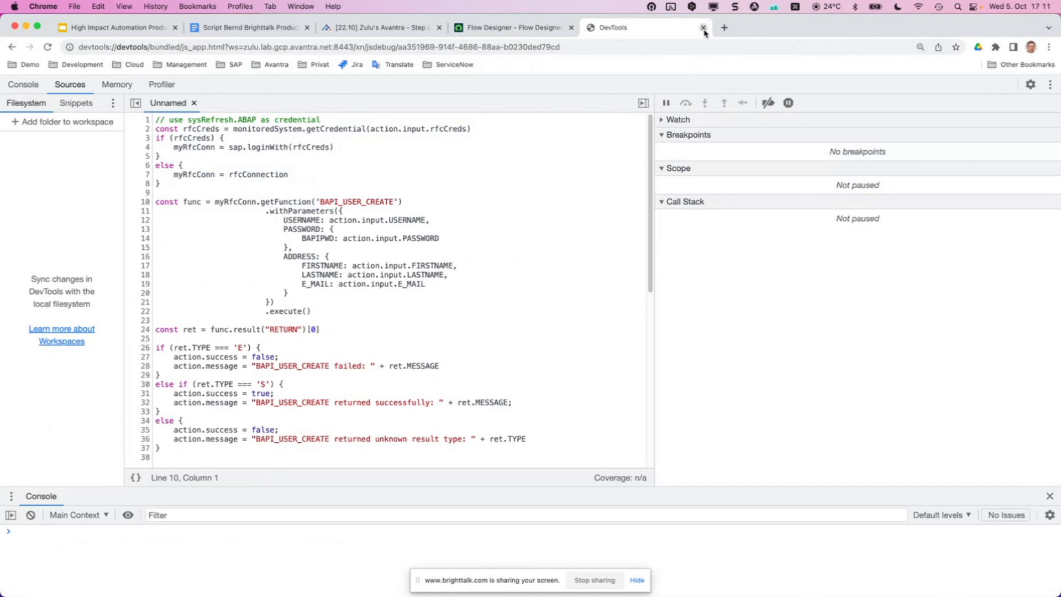
# Go back to the bcUserCreateStep test output with the 'No RFC authorization' error, then make the browser full screen.
pyautogui.click(399, 29)
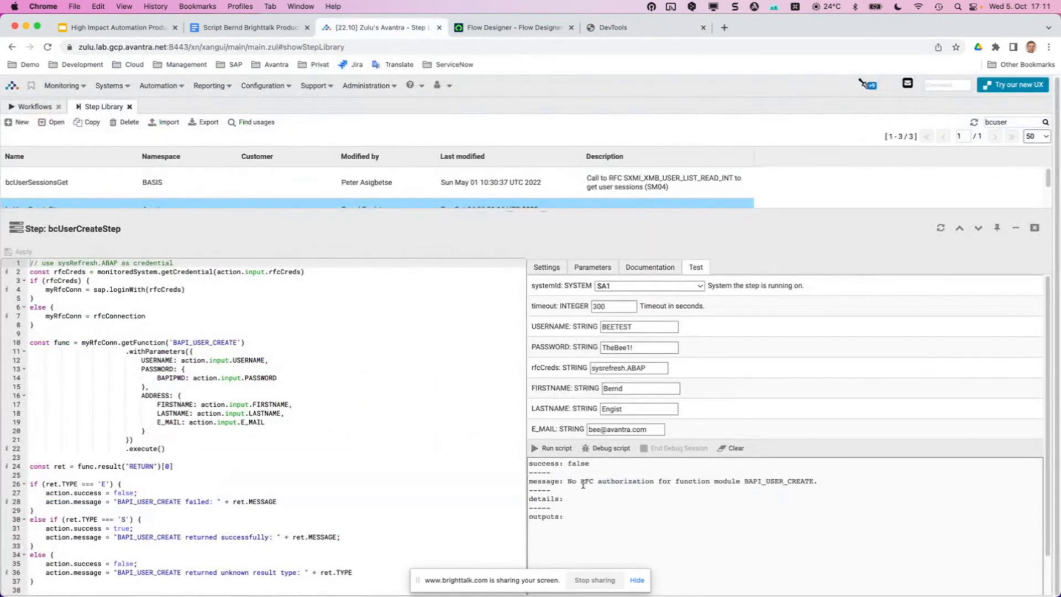
pyautogui.moveTo(568, 481); pyautogui.dragTo(800, 482)
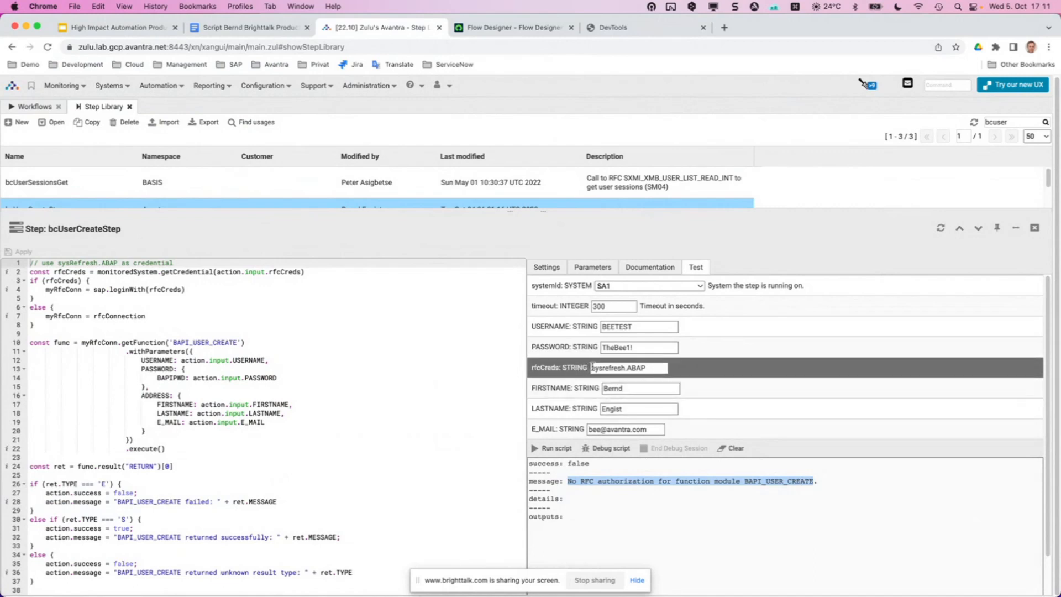
pyautogui.click(633, 367)
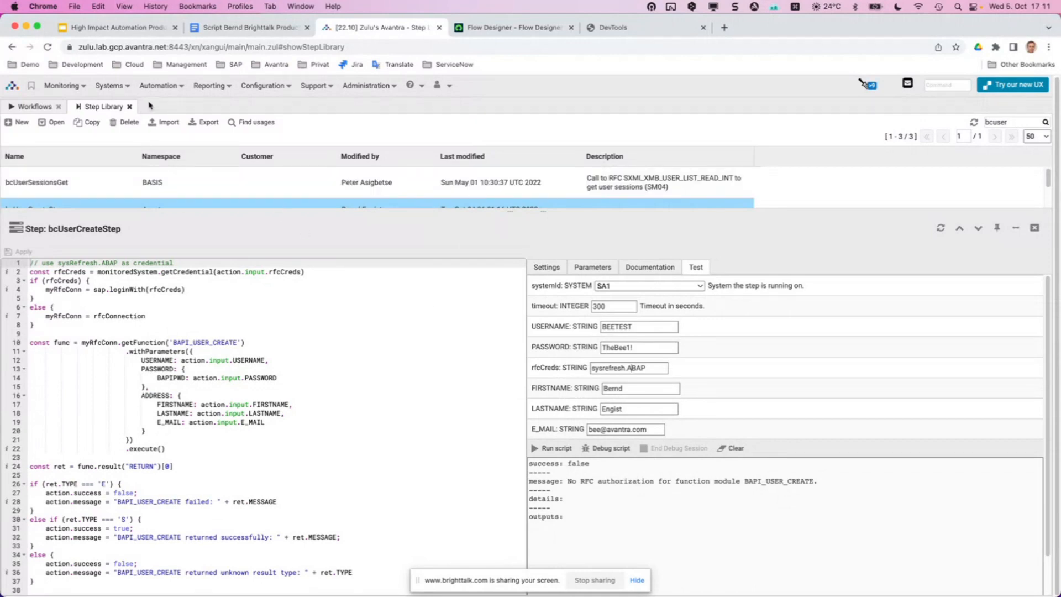
pyautogui.press('ctrl+super+f')
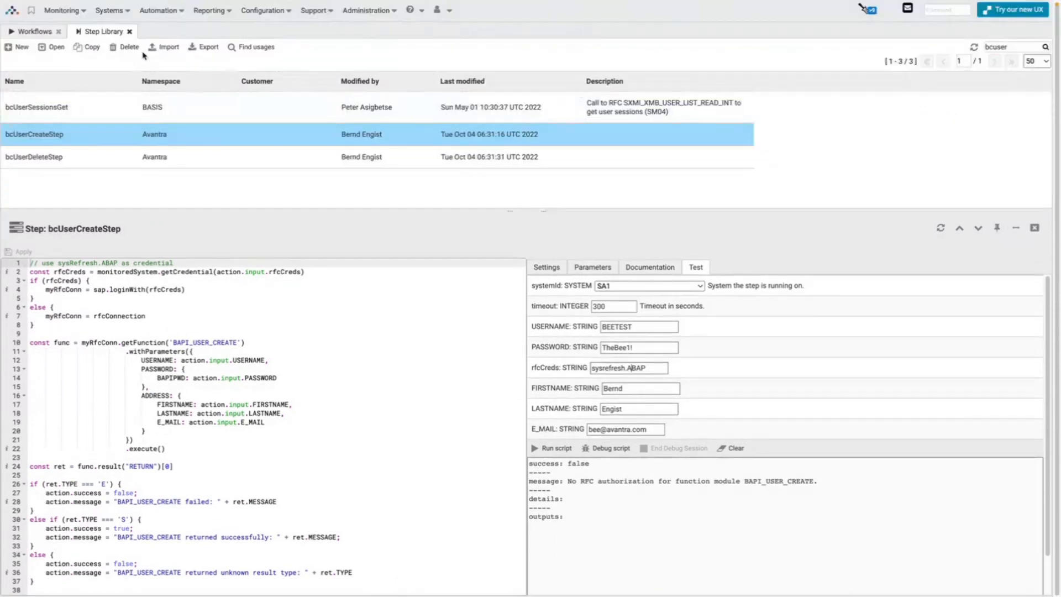
# Filter the SAP Systems list to sa1 and open the SA1 system's details.
pyautogui.click(110, 11)
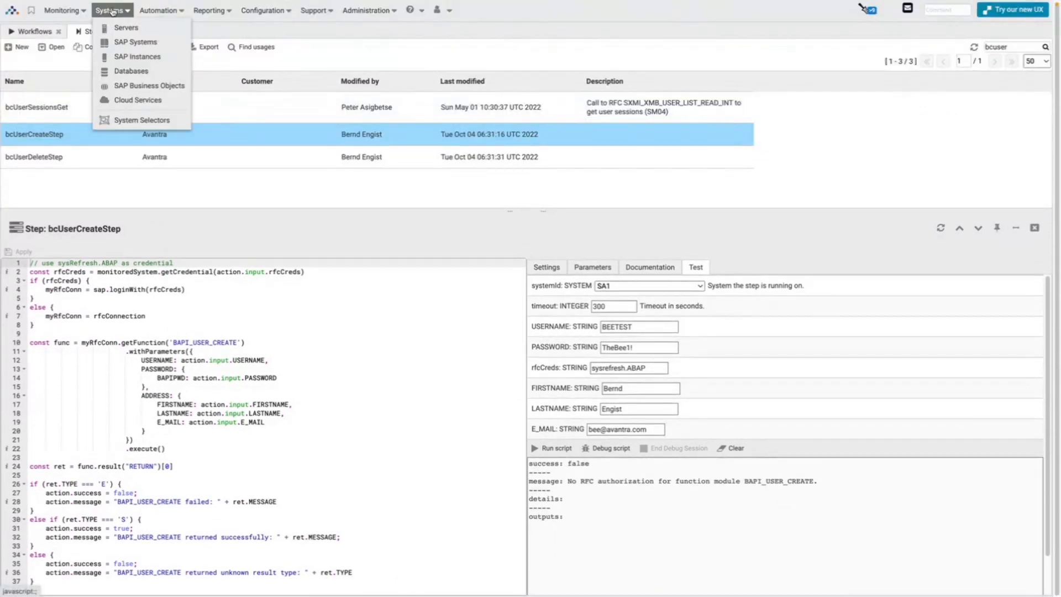
pyautogui.click(134, 42)
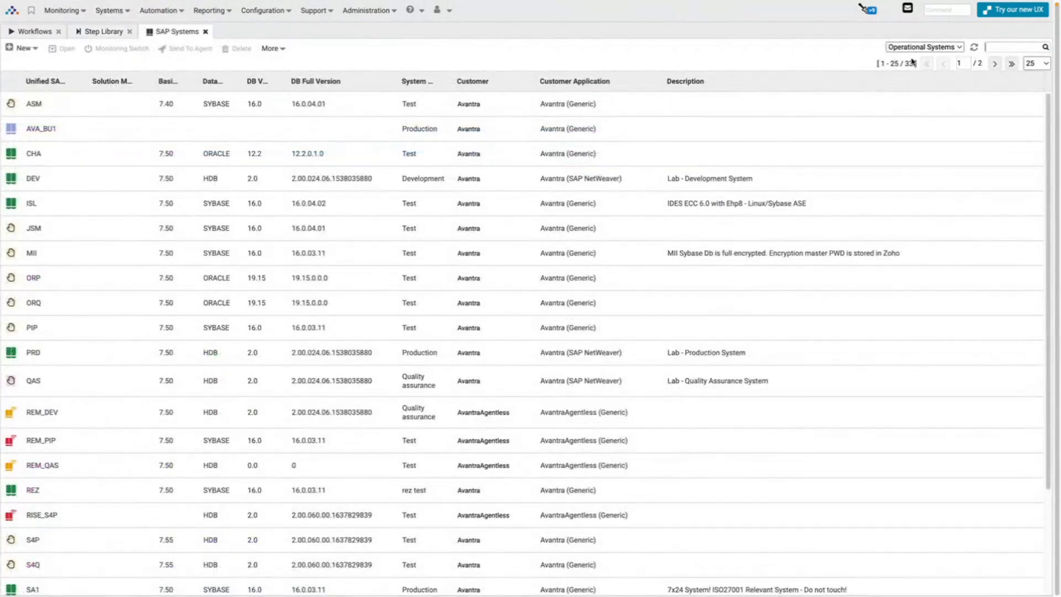
pyautogui.write('sa1')
pyautogui.press('Return')
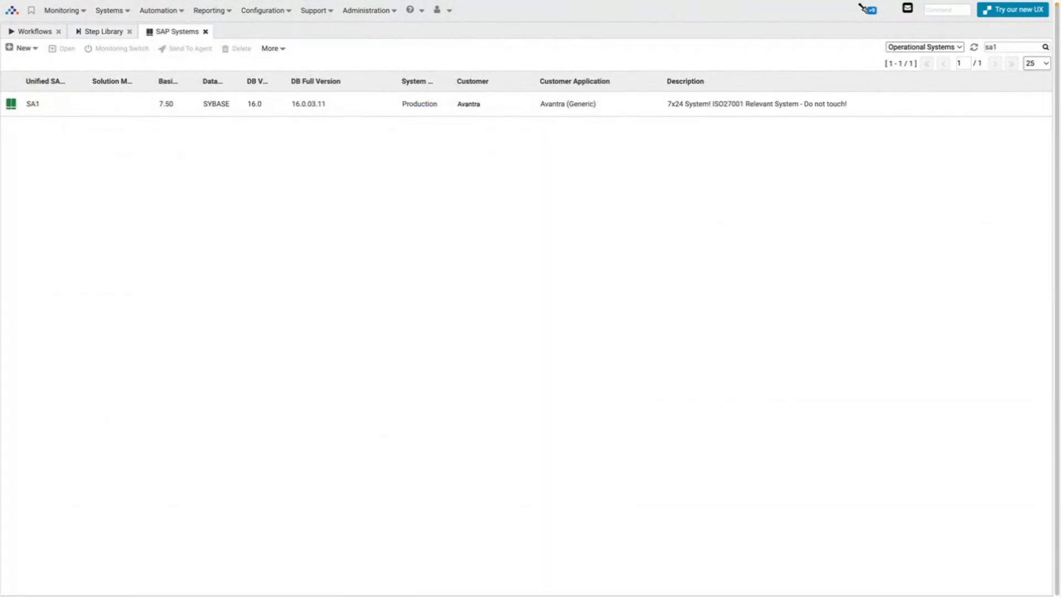
pyautogui.click(86, 114)
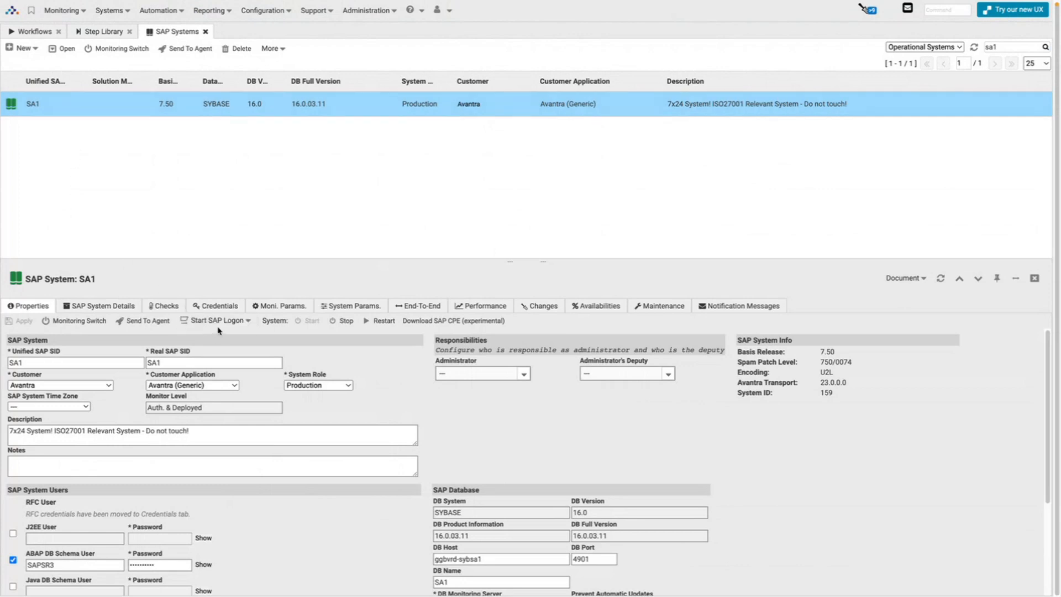
# Find and select the sysRefresh.ABAP key in SA1's credentials, then return to the Step Library.
pyautogui.click(217, 307)
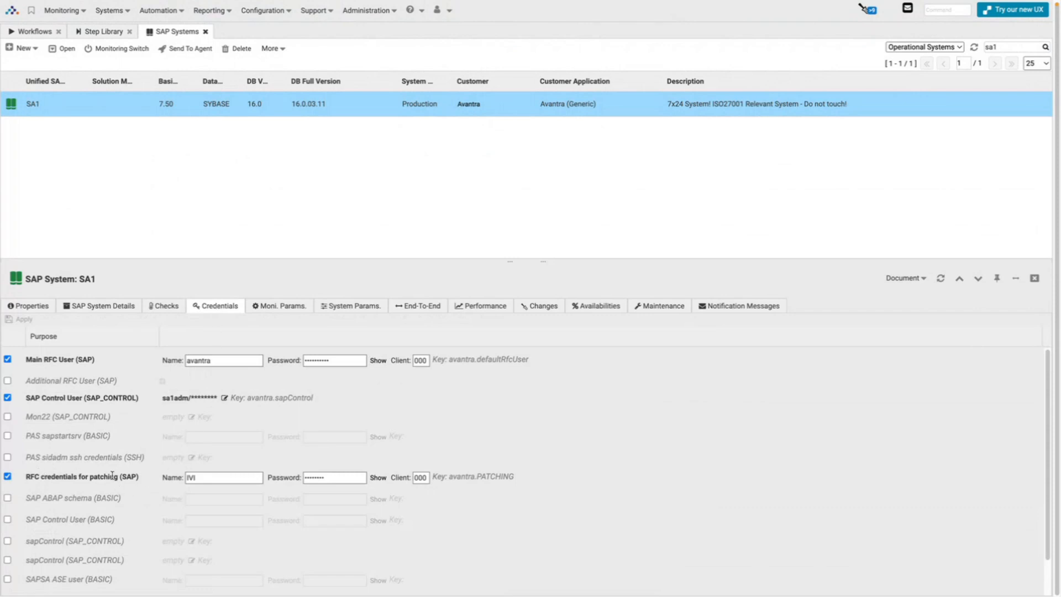
pyautogui.scroll(-1, 210, 478)
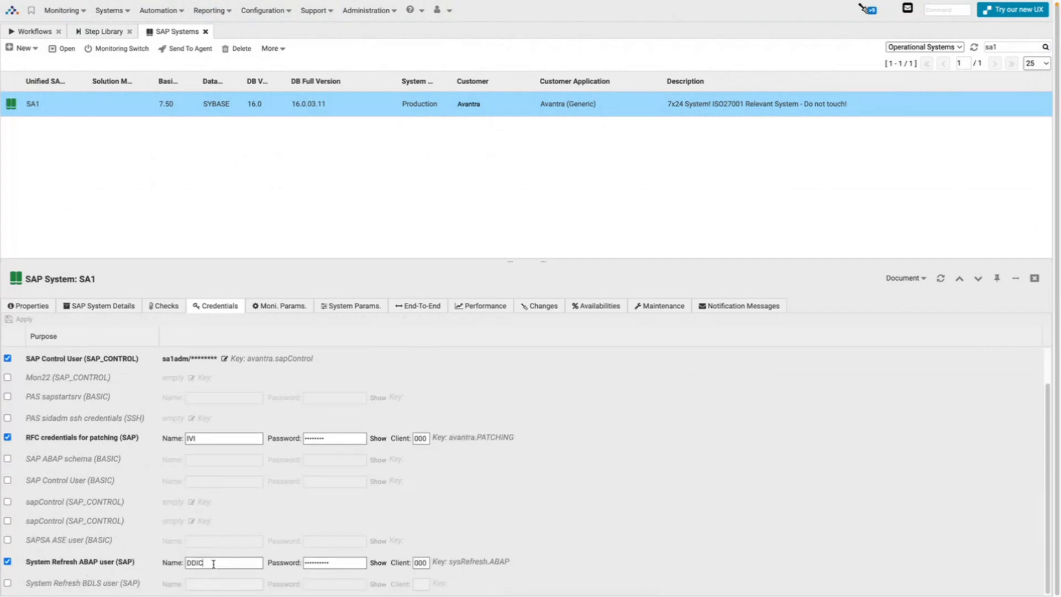
pyautogui.moveTo(213, 563); pyautogui.dragTo(182, 562)
pyautogui.doubleClick(461, 561)
pyautogui.moveTo(460, 561); pyautogui.dragTo(492, 564)
pyautogui.hotkey('ctrl', 'c')
pyautogui.click(462, 563)
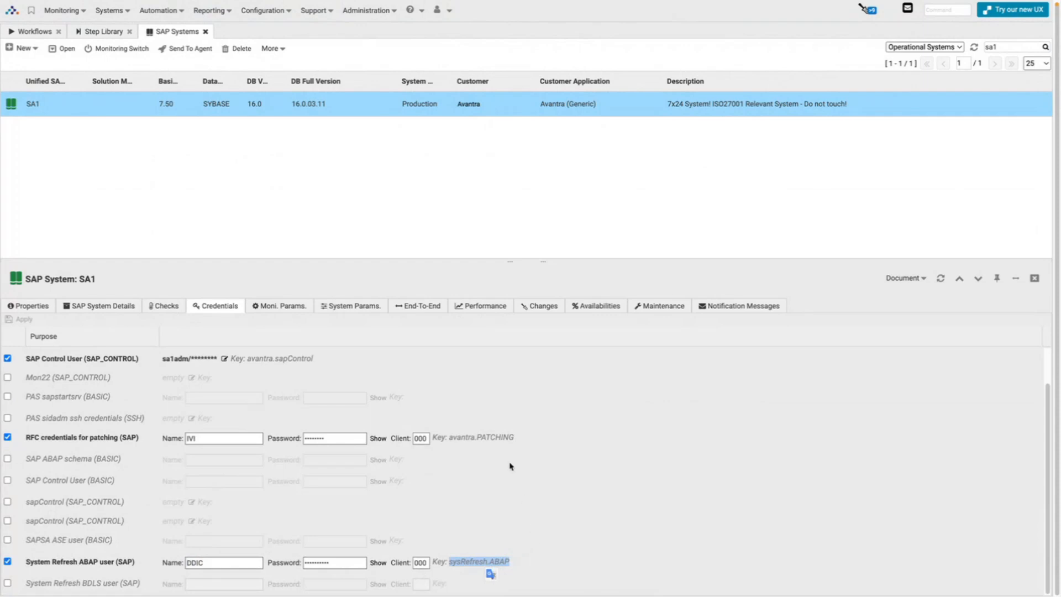
pyautogui.click(110, 34)
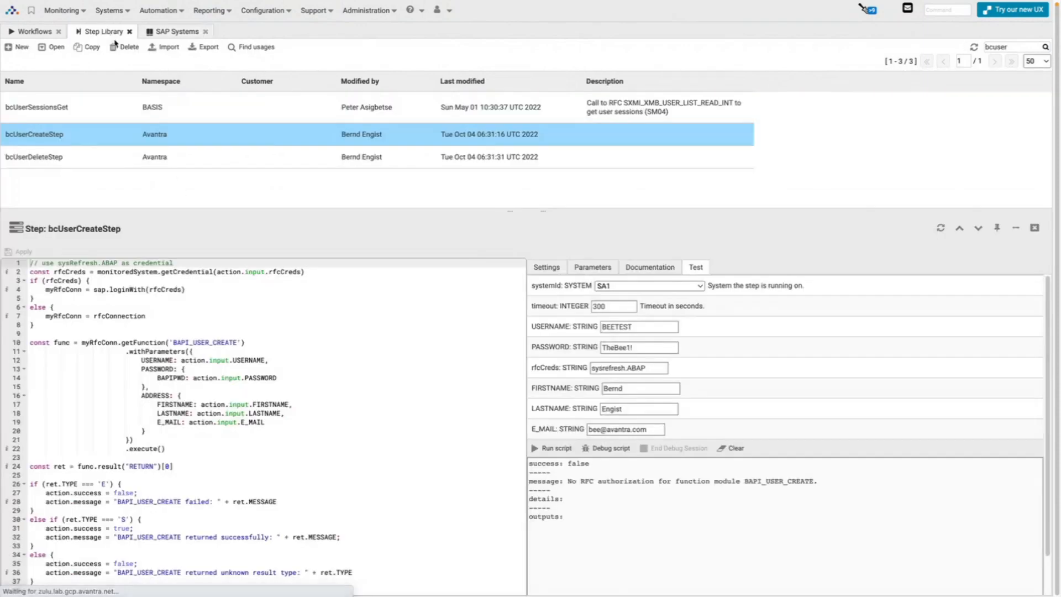
# Replace the rfcCreds test value with sysRefresh.ABAP.
pyautogui.moveTo(646, 368); pyautogui.dragTo(597, 370)
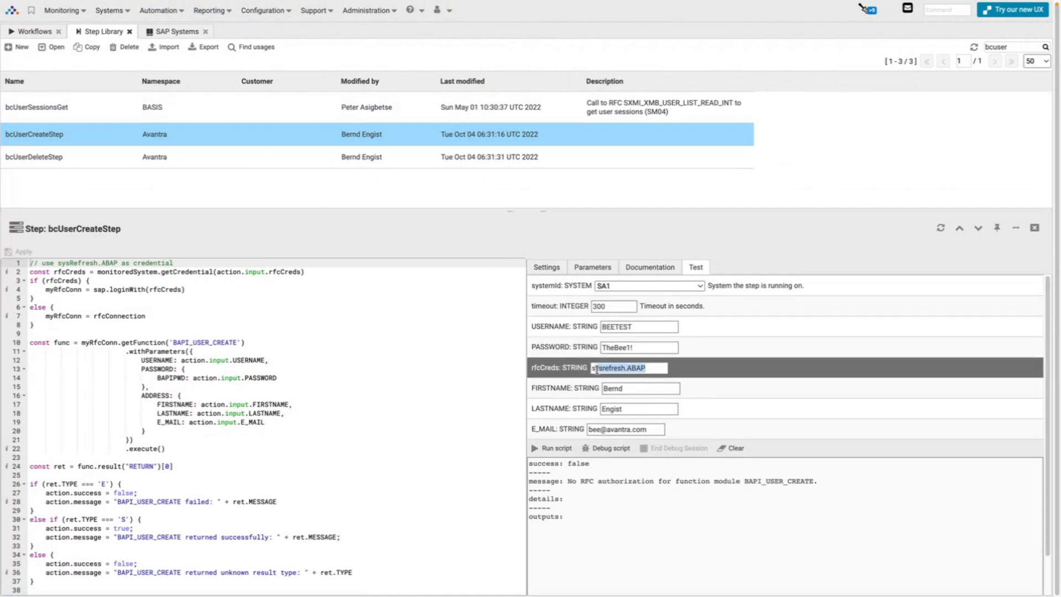
pyautogui.press('BackSpace')
pyautogui.press('BackSpace')
pyautogui.hotkey('ctrl', 'v')
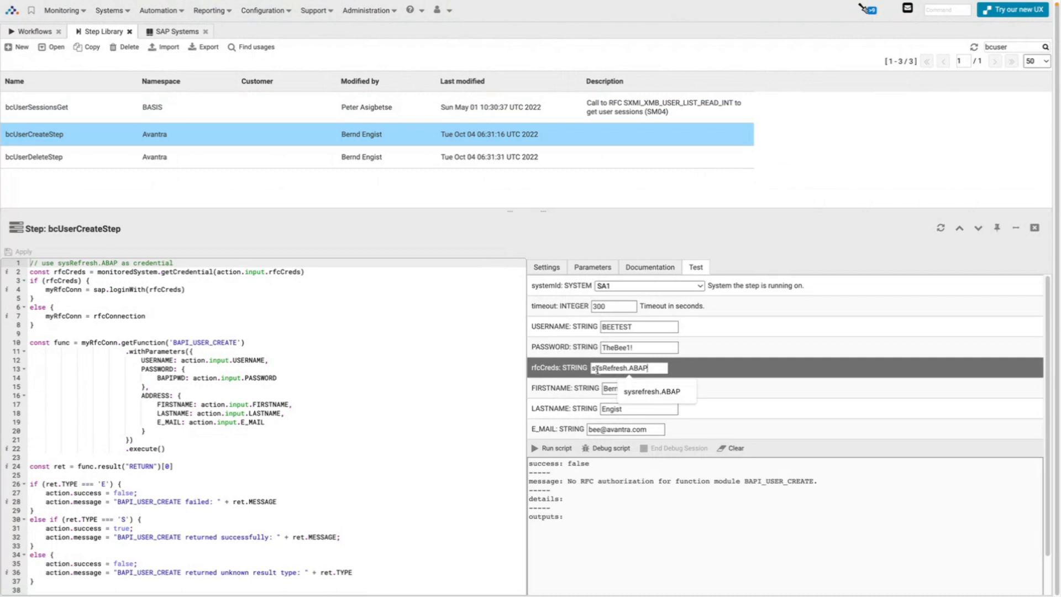
pyautogui.click(776, 253)
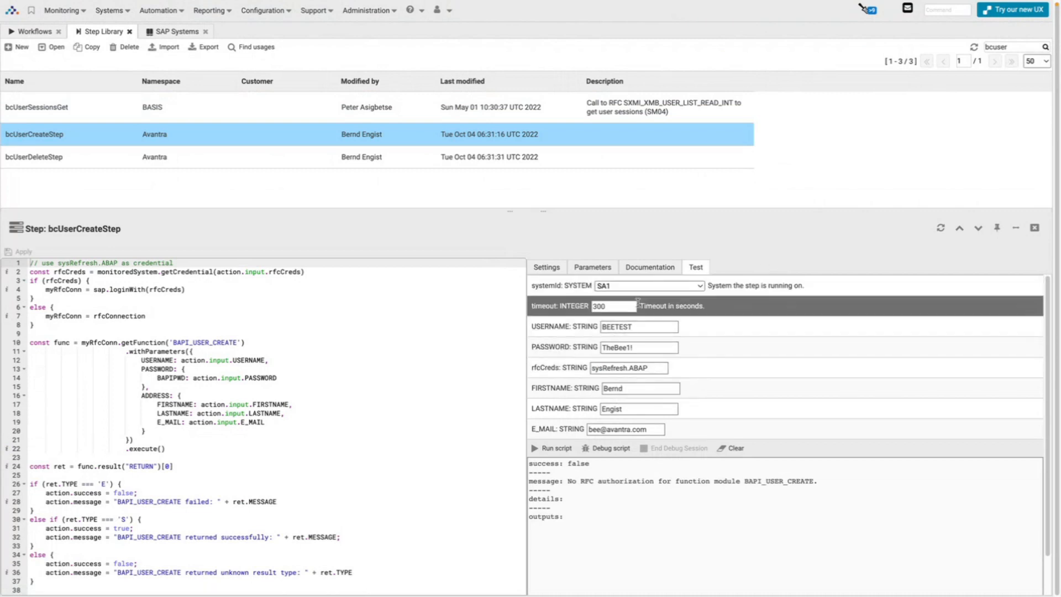
# Start a debug run of the script and copy its debugger URL into a new tab.
pyautogui.click(623, 449)
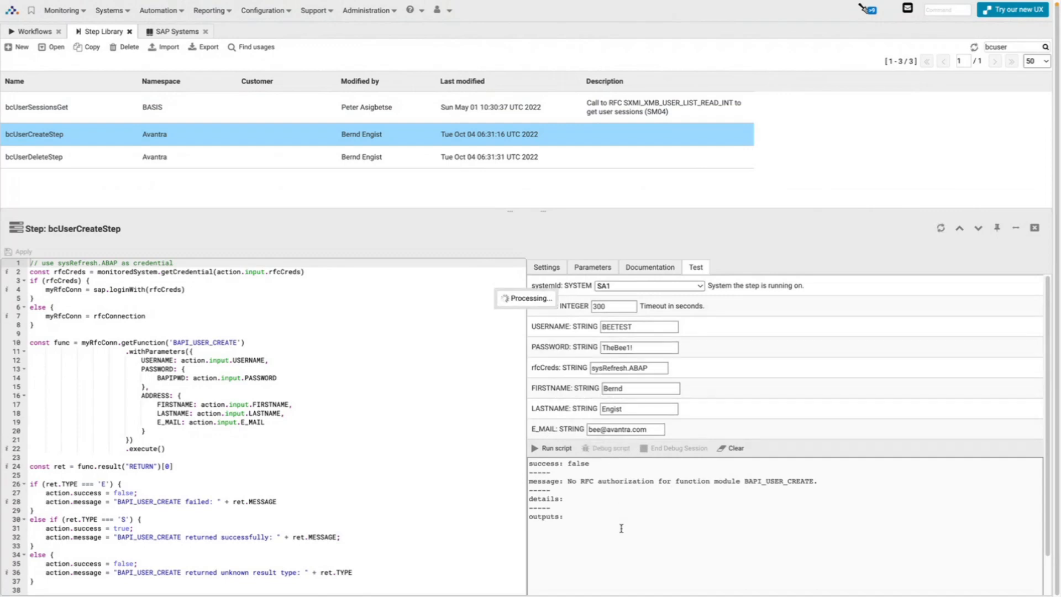
pyautogui.doubleClick(539, 498)
pyautogui.moveTo(539, 498); pyautogui.dragTo(583, 511)
pyautogui.press('super+c')
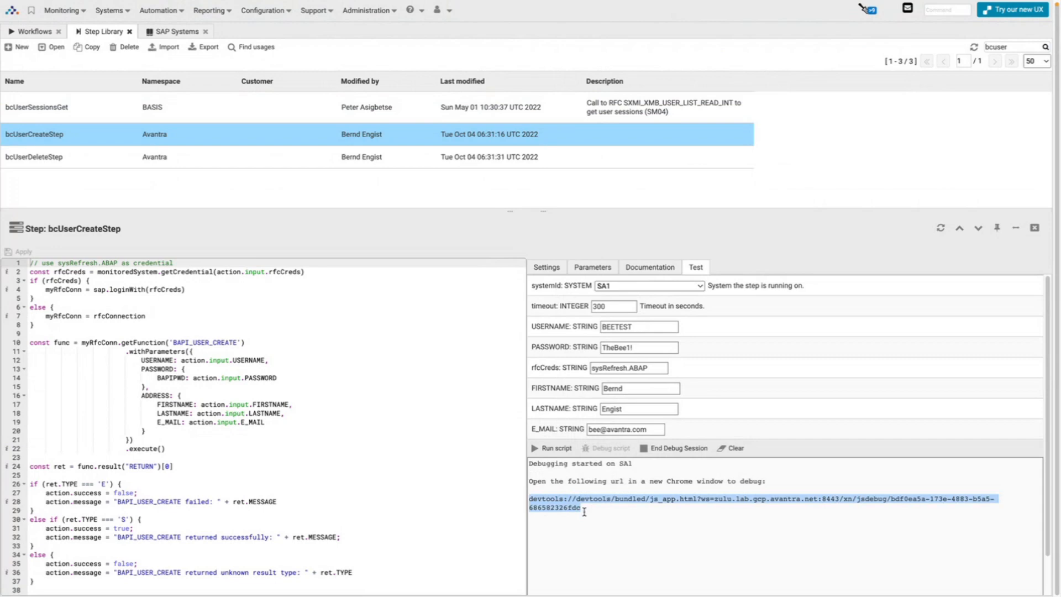
pyautogui.press('ctrl+super+f')
pyautogui.press('super+t')
# Load the debugger URL and step through the credential login to the function call at line 10.
pyautogui.press('super+v')
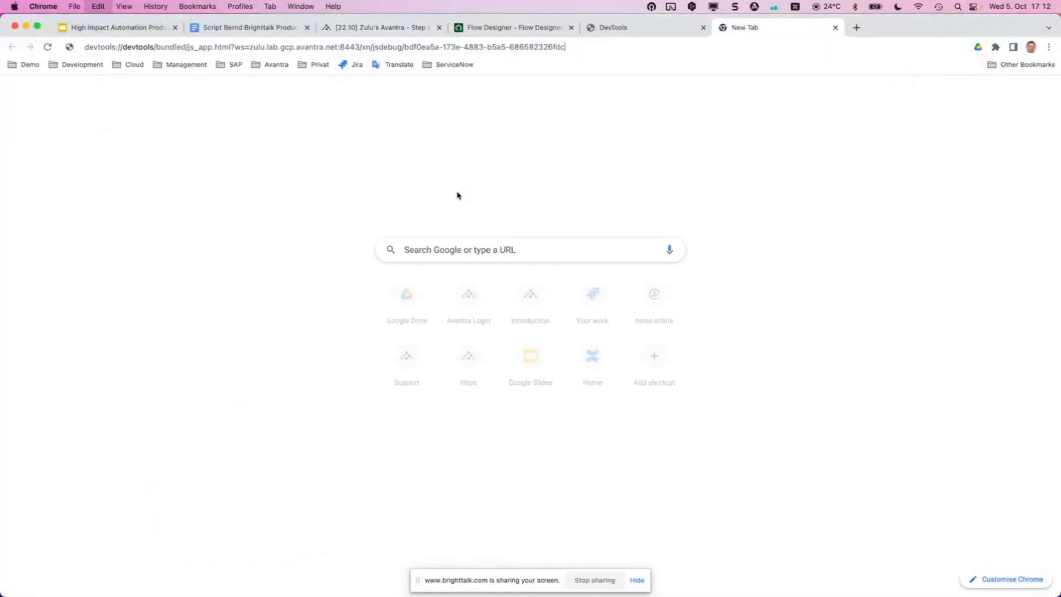
pyautogui.press('Return')
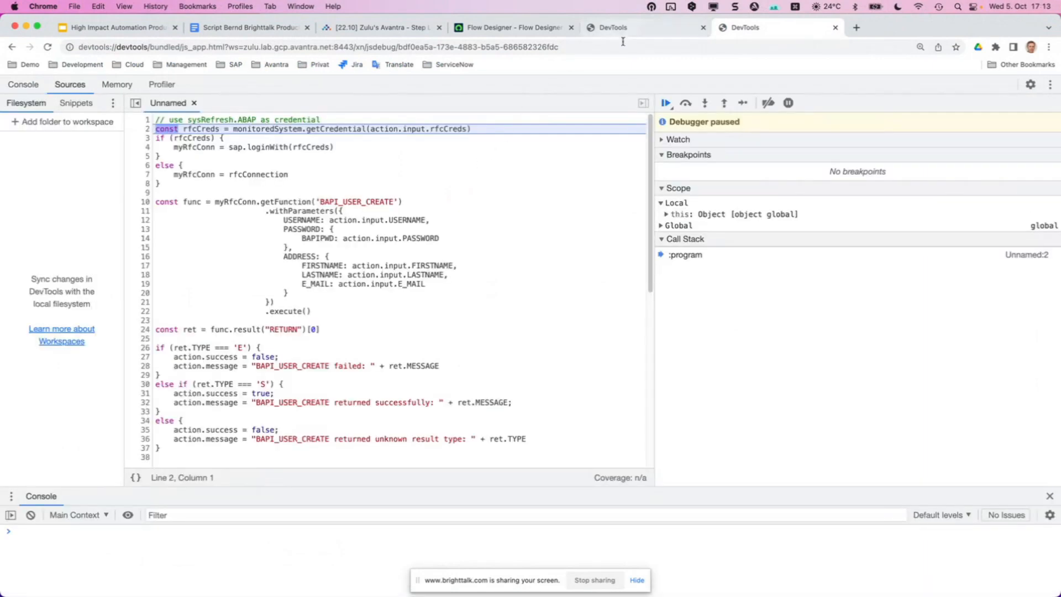
pyautogui.click(685, 103)
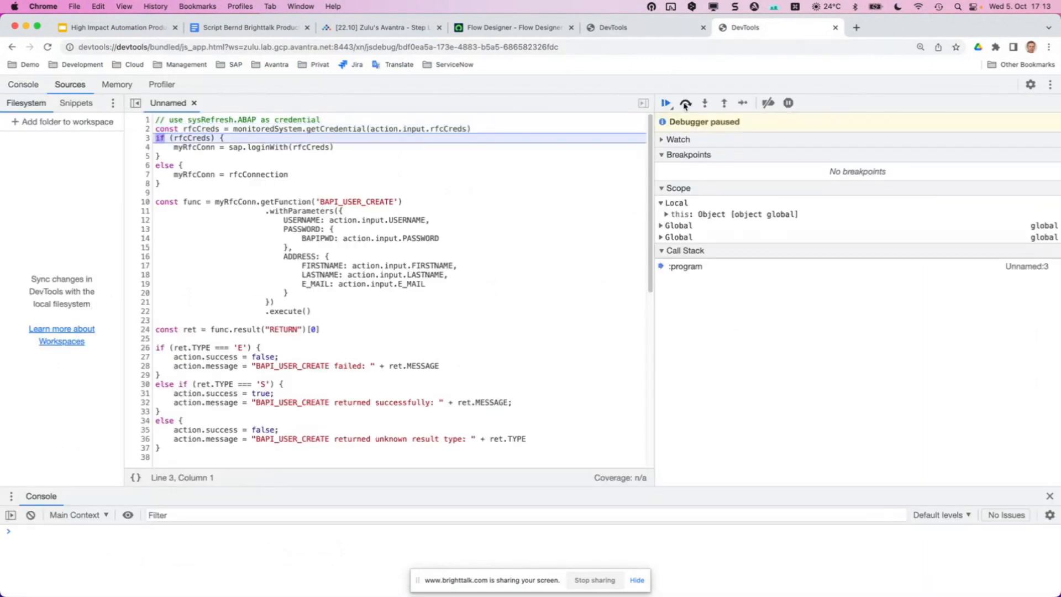
pyautogui.click(685, 104)
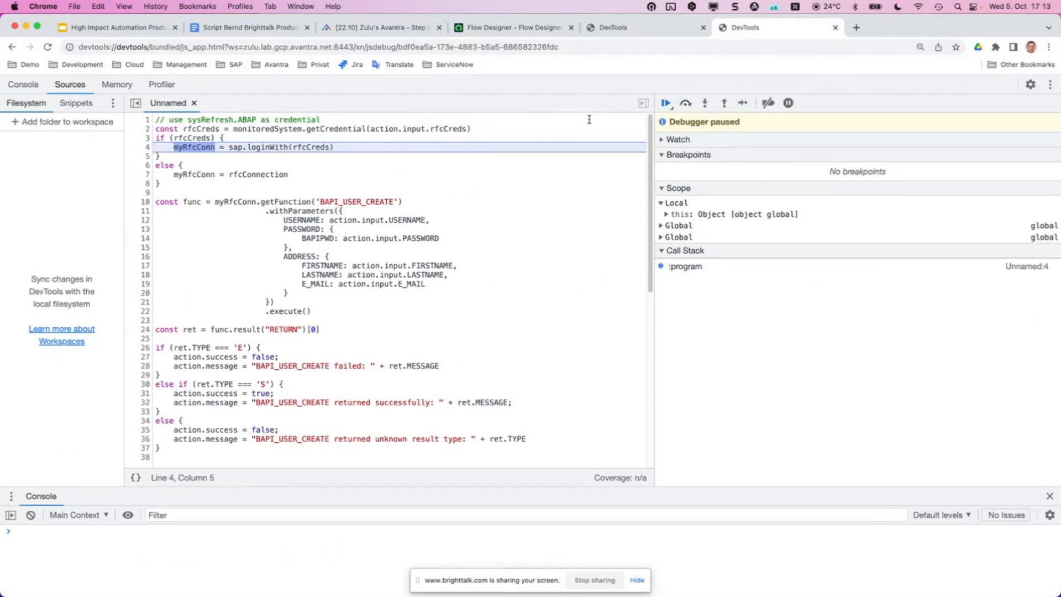
pyautogui.click(687, 104)
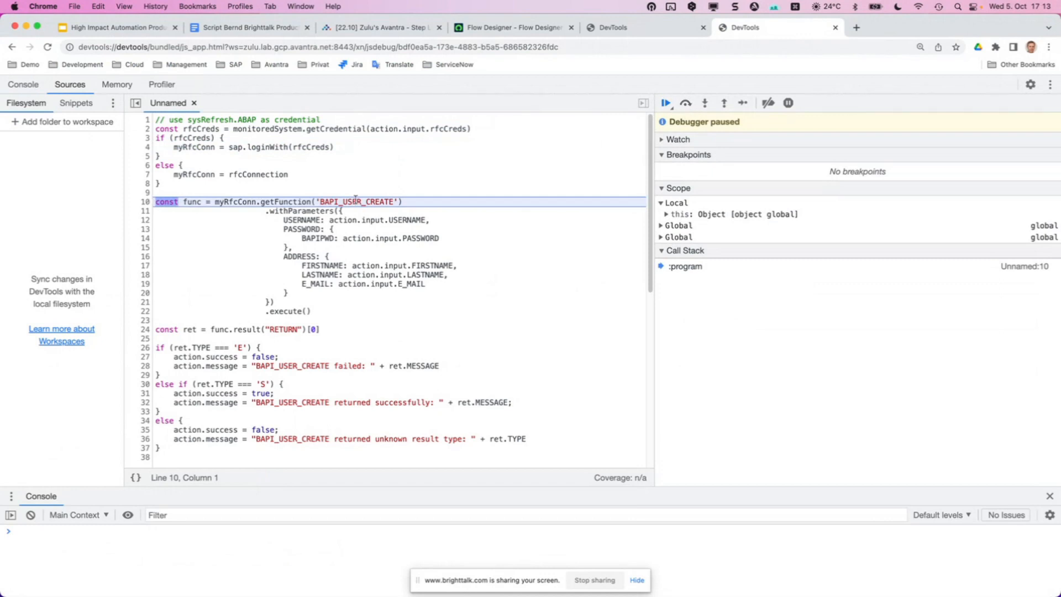
# Step from line 24 through the success branch and message at line 32 until the script finishes.
pyautogui.moveTo(266, 205)
pyautogui.click(686, 104)
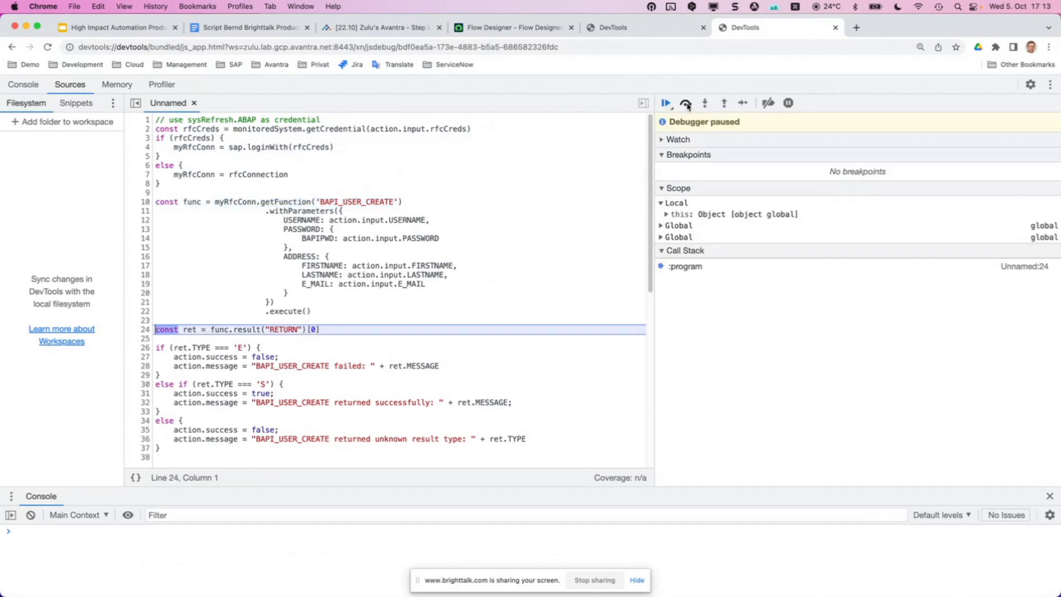
pyautogui.click(686, 103)
pyautogui.click(685, 103)
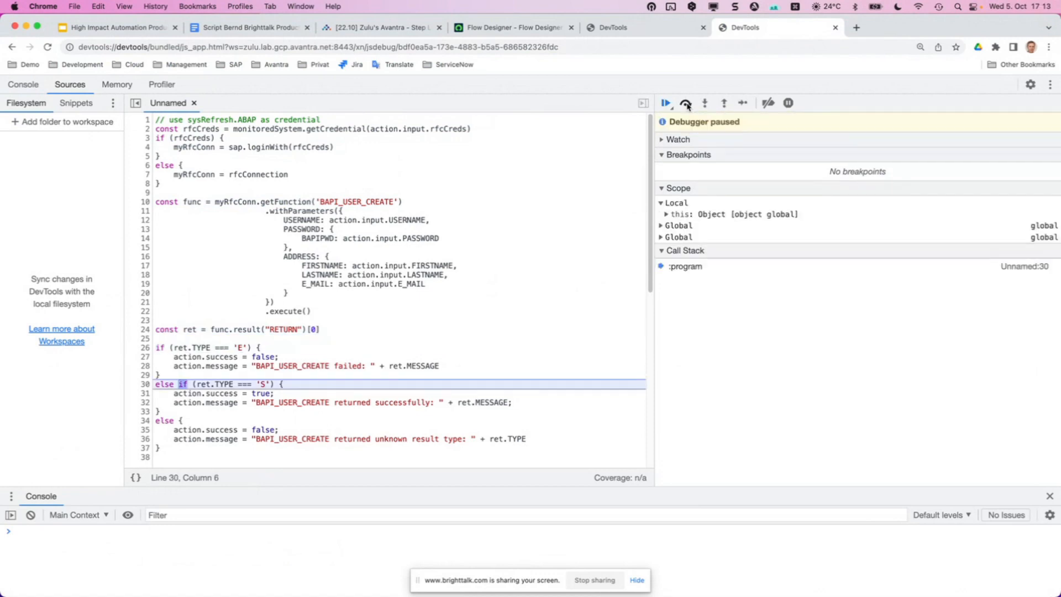
pyautogui.click(686, 103)
pyautogui.click(686, 103)
pyautogui.click(686, 104)
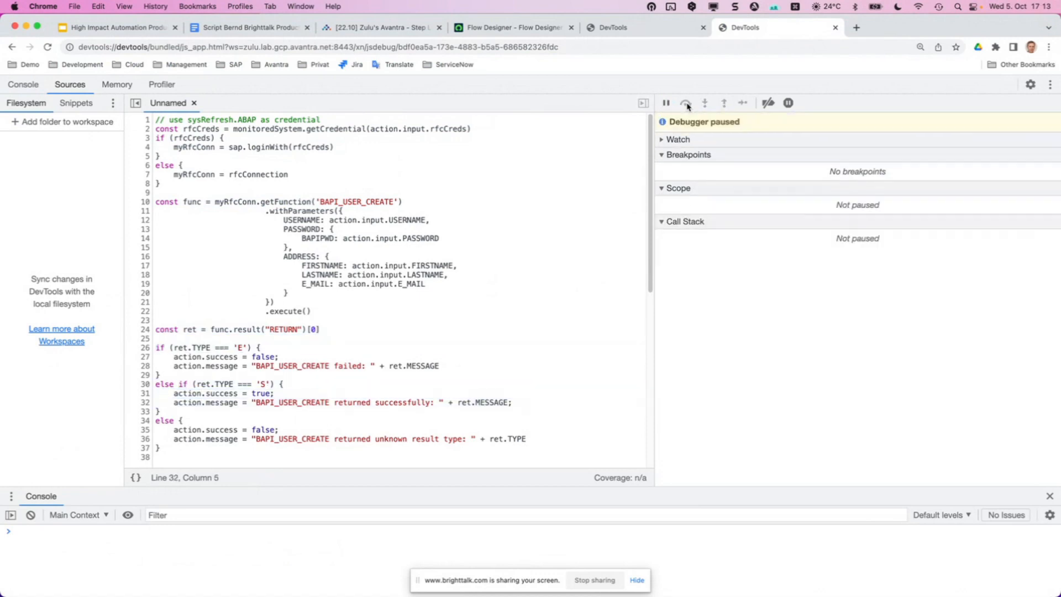
pyautogui.click(686, 103)
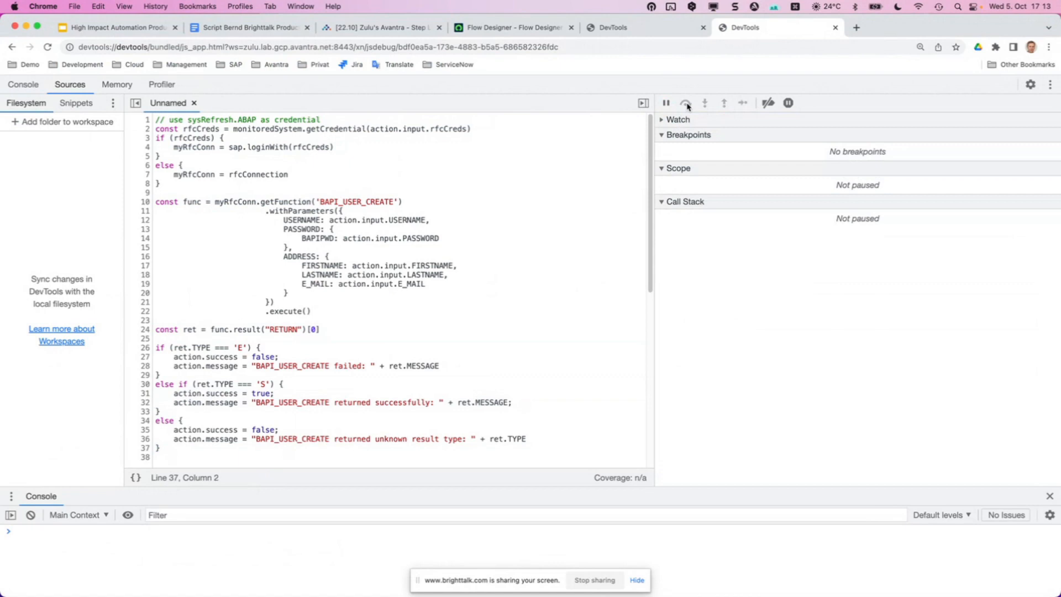
# Back in the Step Library, check the BAPI_USER_CREATE success message and close the bcUserCreateStep details.
pyautogui.click(340, 27)
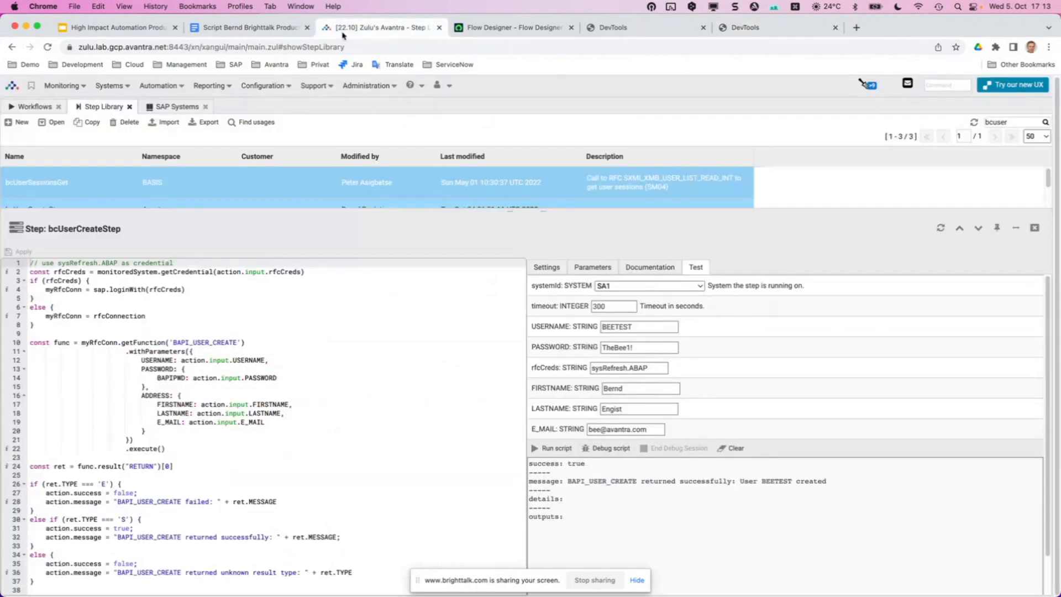
pyautogui.moveTo(568, 481); pyautogui.dragTo(795, 482)
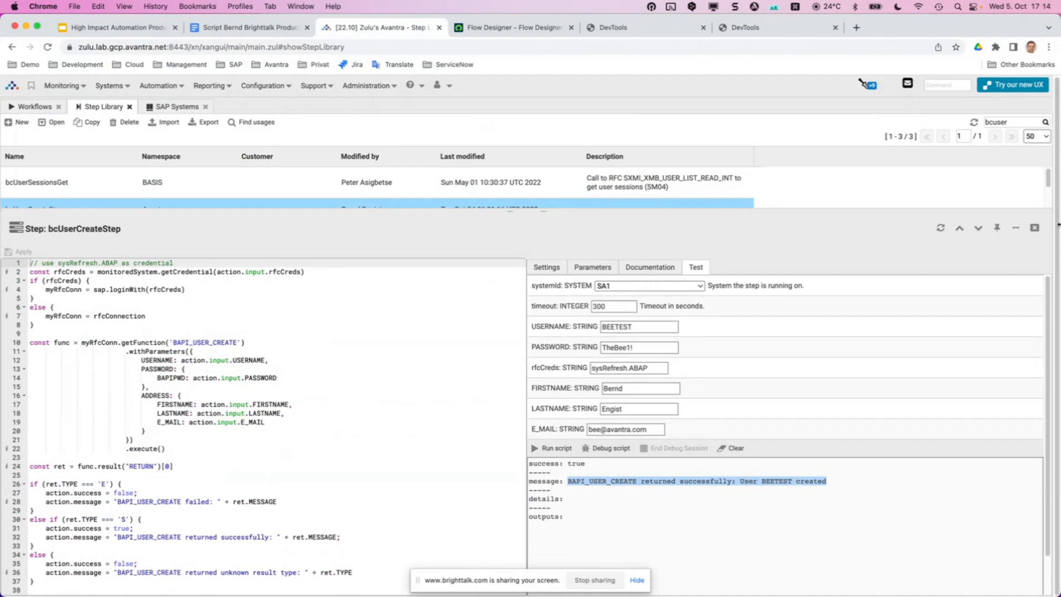
pyautogui.click(1035, 229)
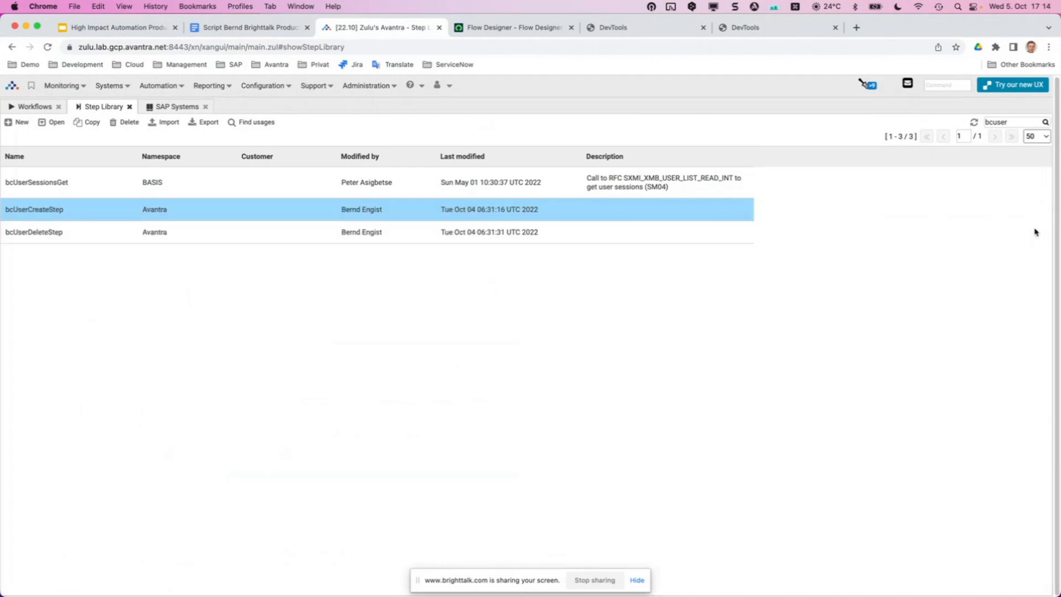
# Make the browser full screen and open Automation > File Bundles.
pyautogui.press('ctrl+super+f')
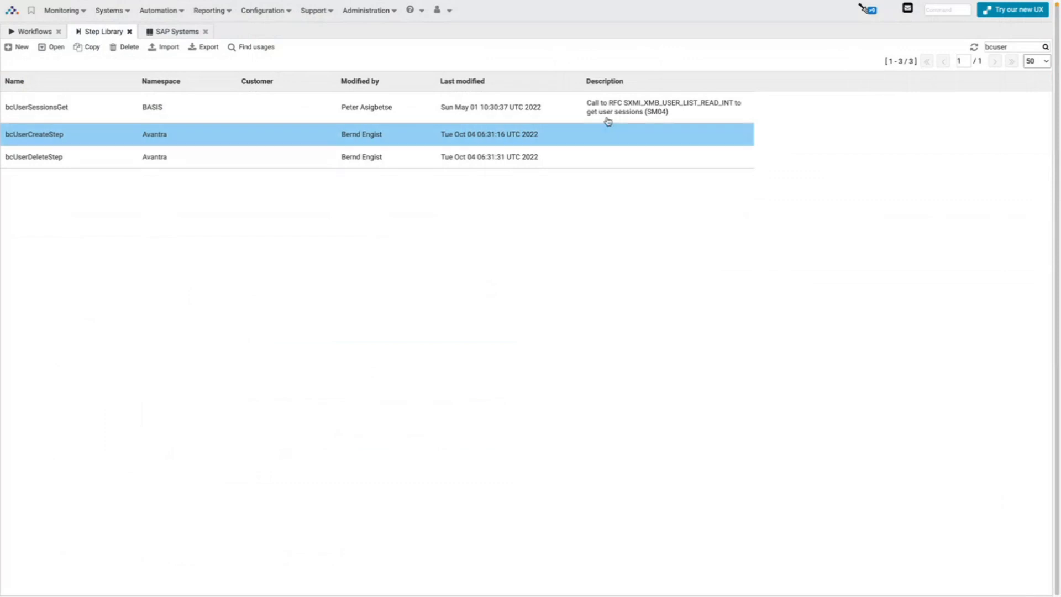
pyautogui.click(160, 10)
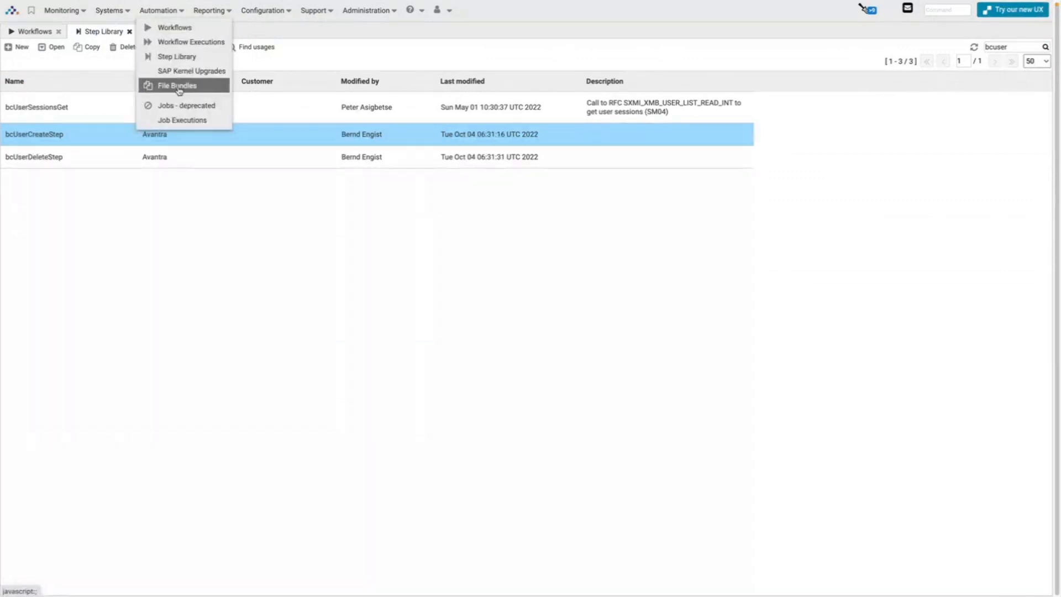
pyautogui.click(178, 87)
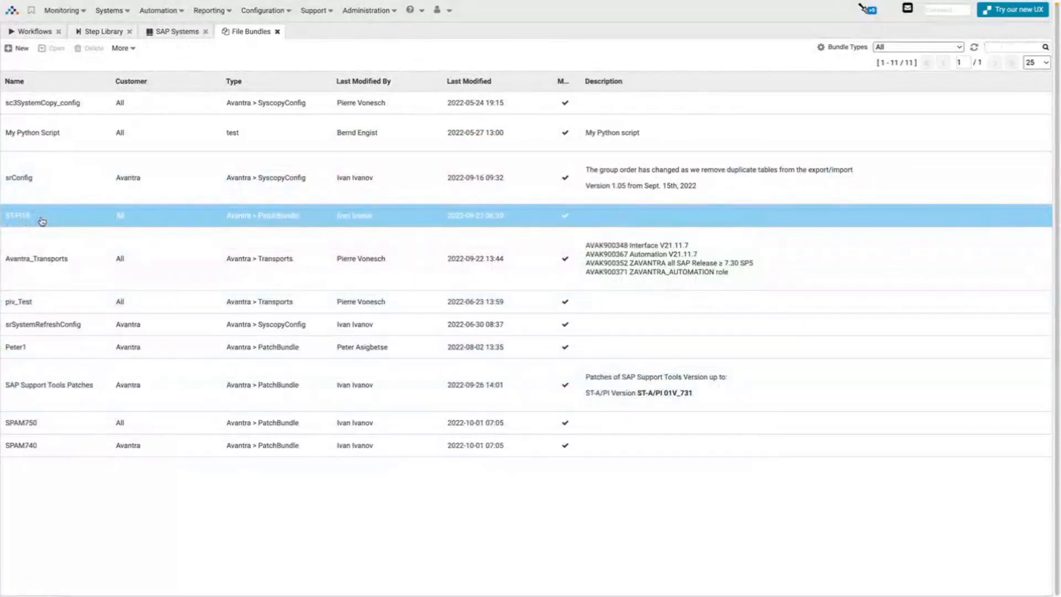
# Review the ST-PI19 and SAP Support Tools Patches bundles, then select the srConfig bundle.
pyautogui.click(42, 221)
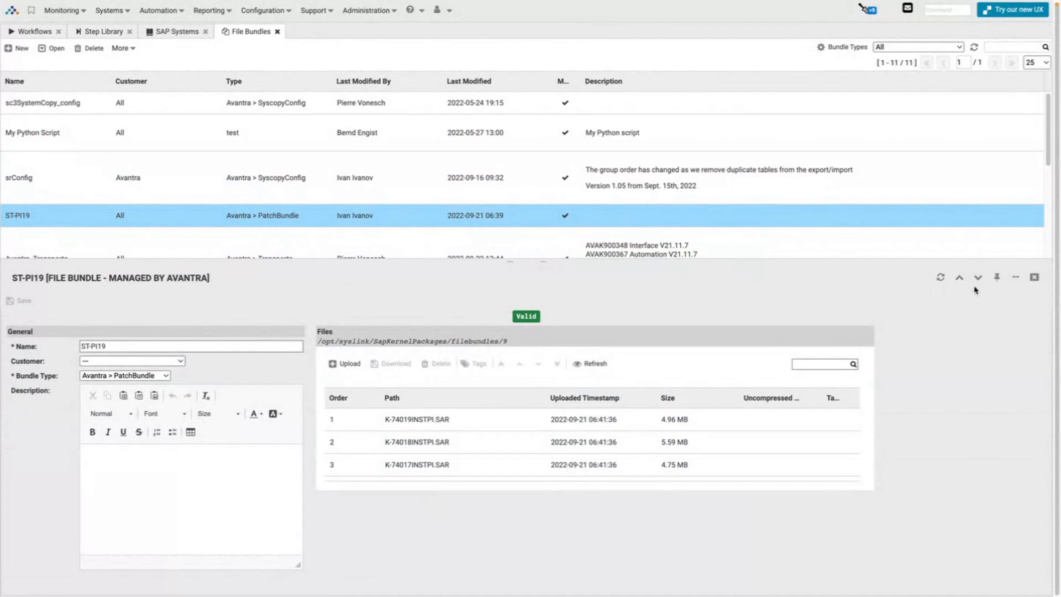
pyautogui.click(1016, 277)
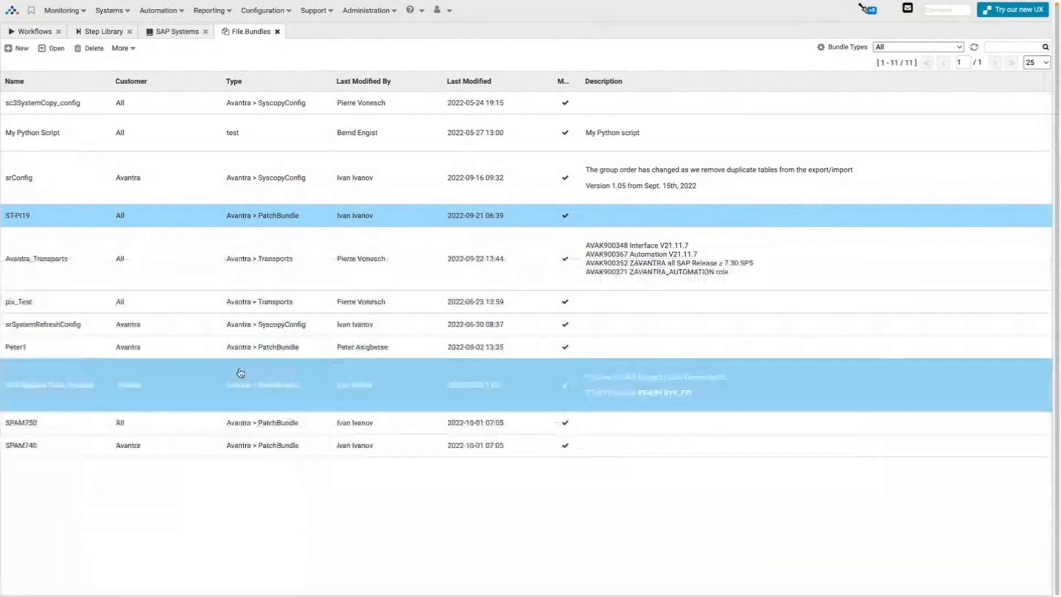
pyautogui.click(155, 391)
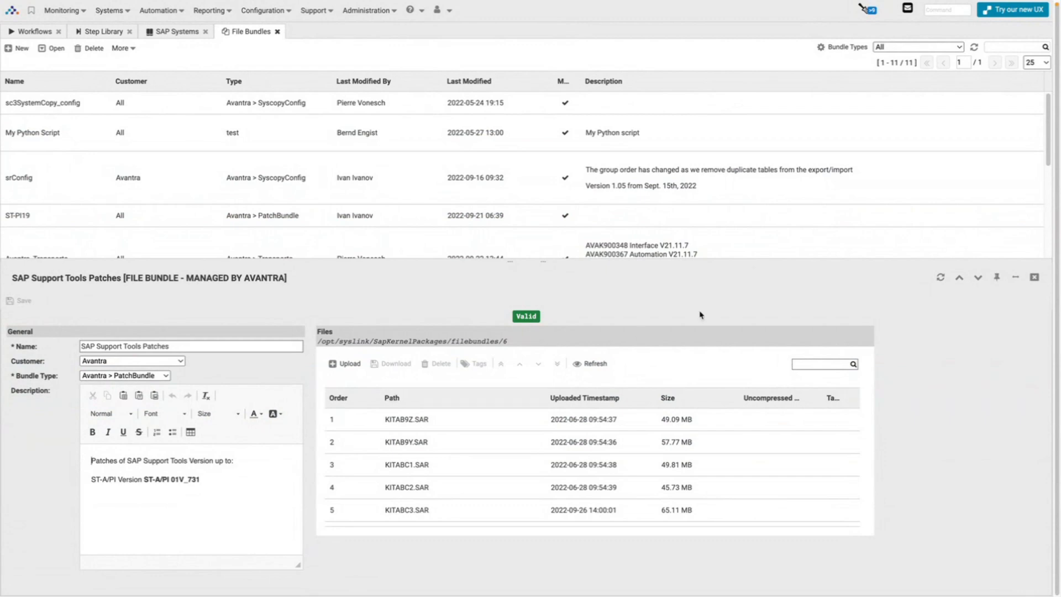
pyautogui.click(1035, 278)
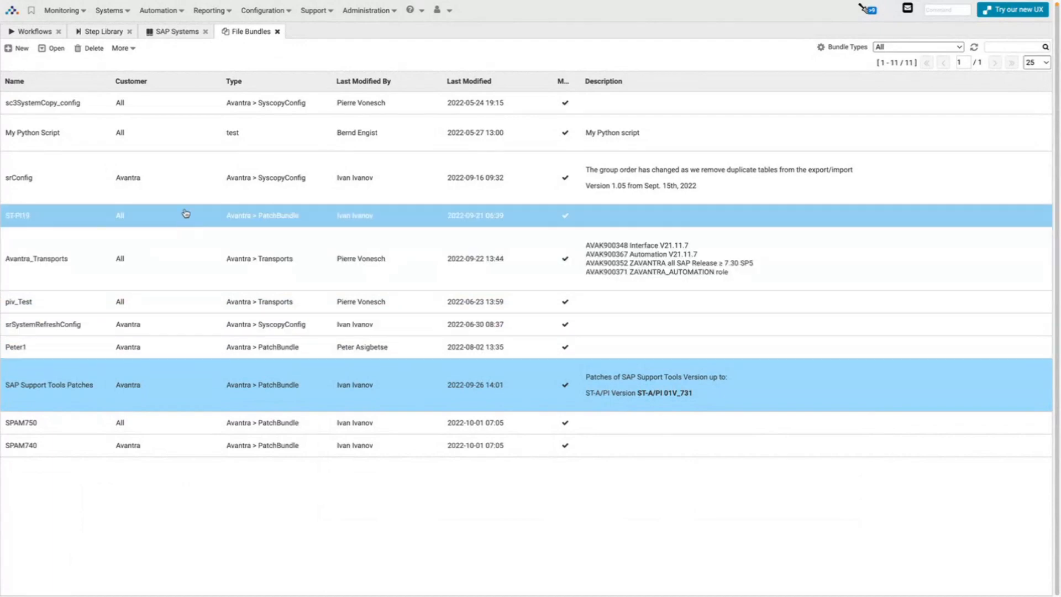
pyautogui.click(185, 183)
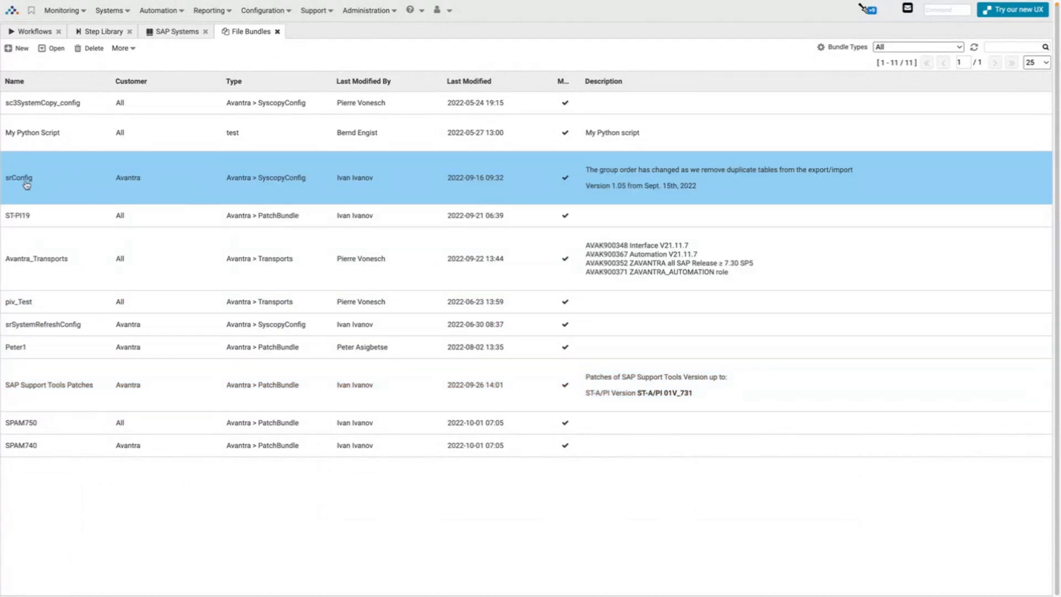
# Download sysRefreshCfg.json from the srConfig bundle and open the downloaded file.
pyautogui.doubleClick(168, 183)
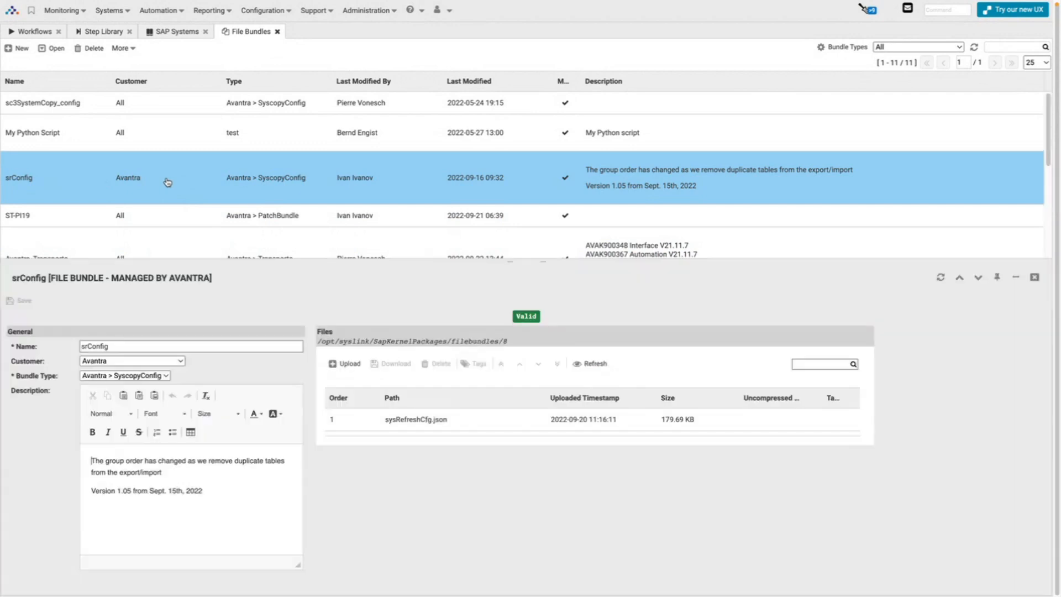
pyautogui.click(490, 427)
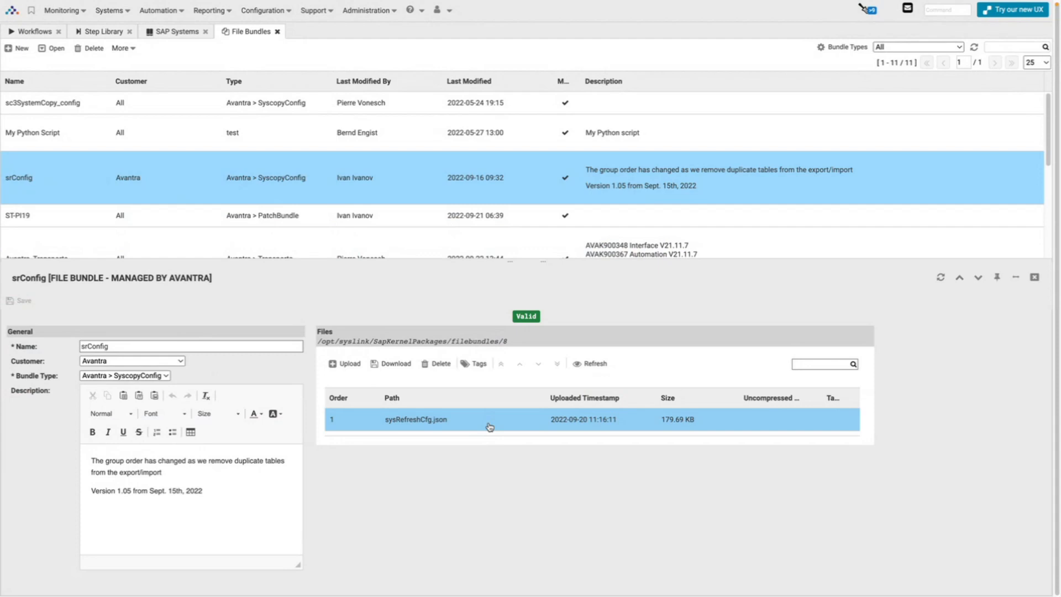
pyautogui.click(392, 363)
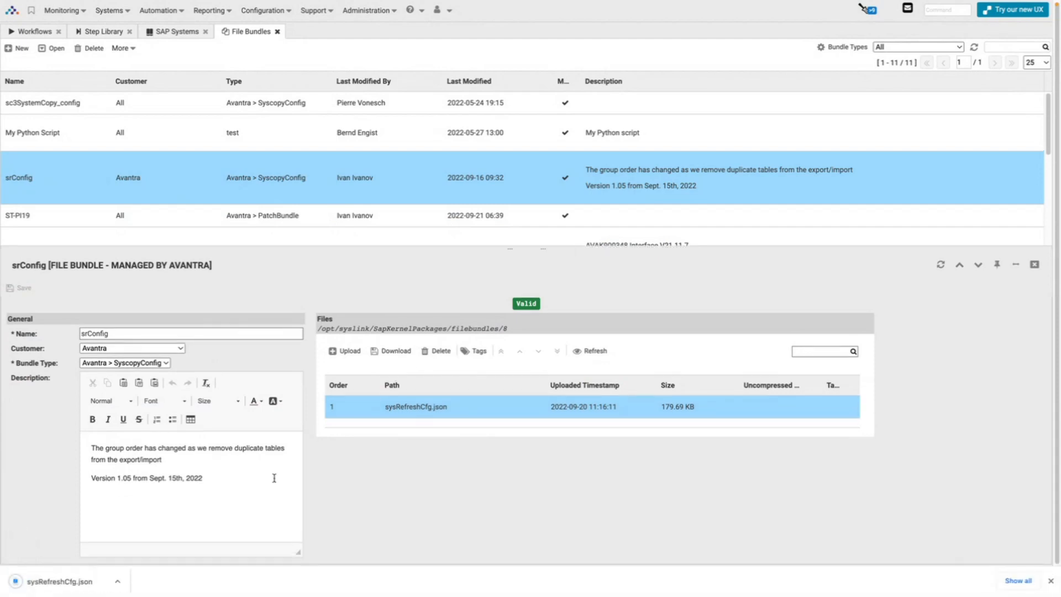
pyautogui.click(51, 583)
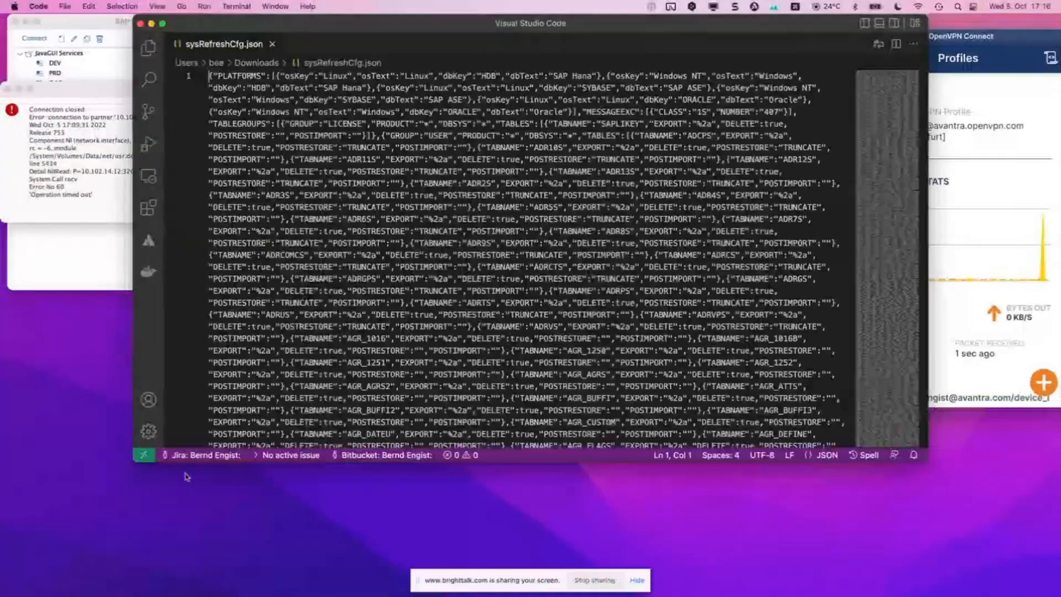
# Maximize the editor and reformat the minified JSON with Format Document.
pyautogui.doubleClick(364, 26)
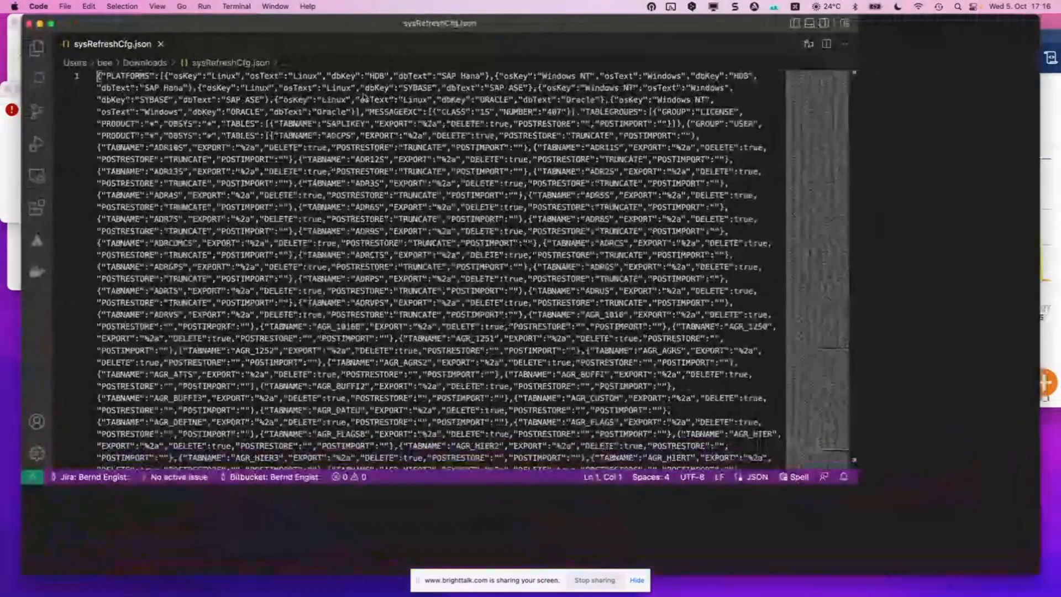
pyautogui.rightClick(363, 132)
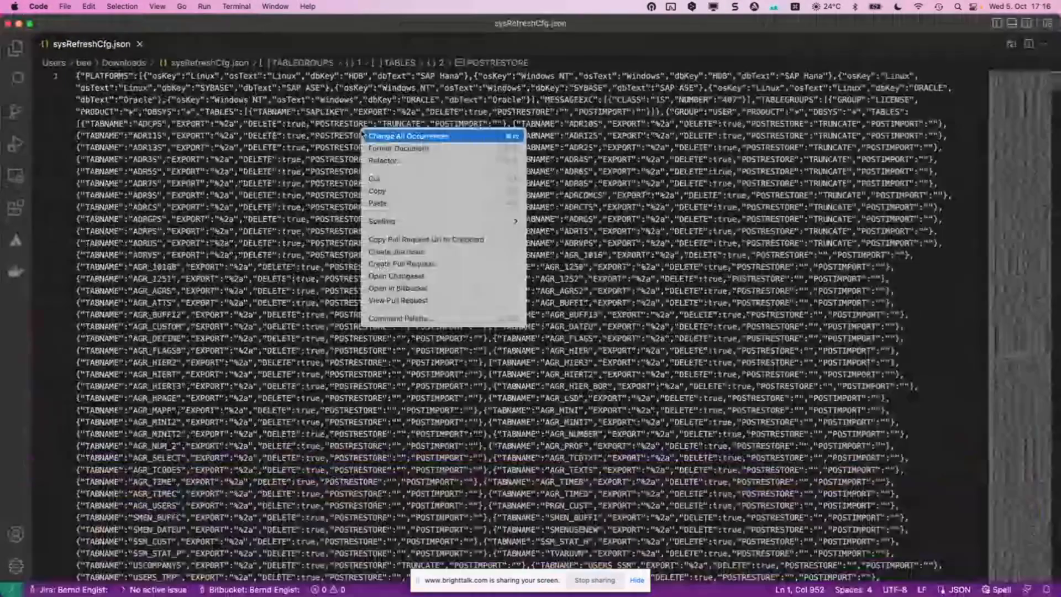
pyautogui.click(398, 148)
# Inspect the PLATFORMS entries, selecting the SYBASE, SAP ASE and ORACLE database values.
pyautogui.click(279, 128)
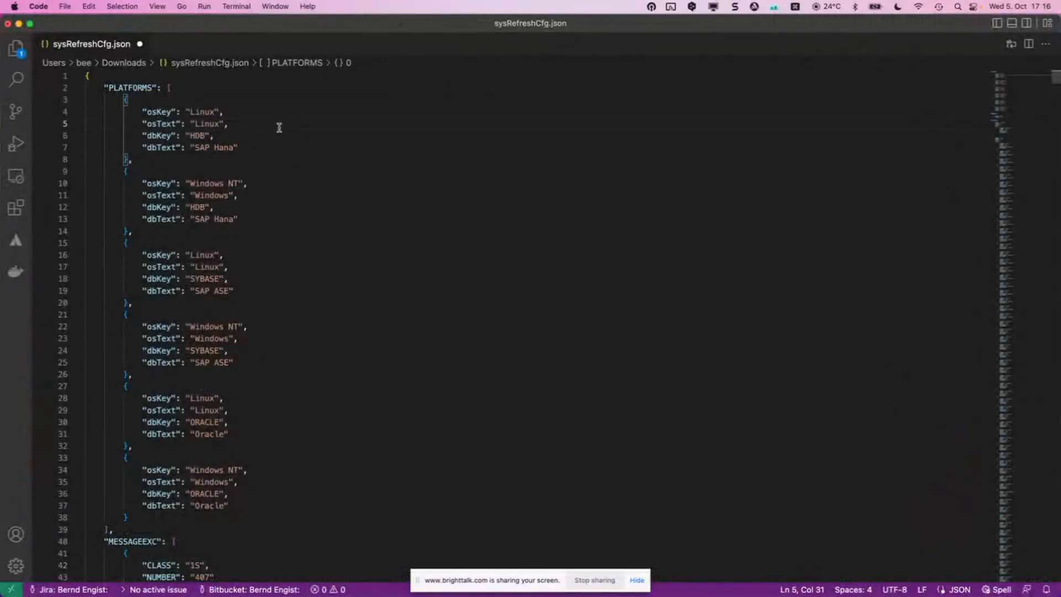
pyautogui.press('Up')
pyautogui.press('Up')
pyautogui.press('Up')
pyautogui.press('super+Left')
pyautogui.press('super+Left')
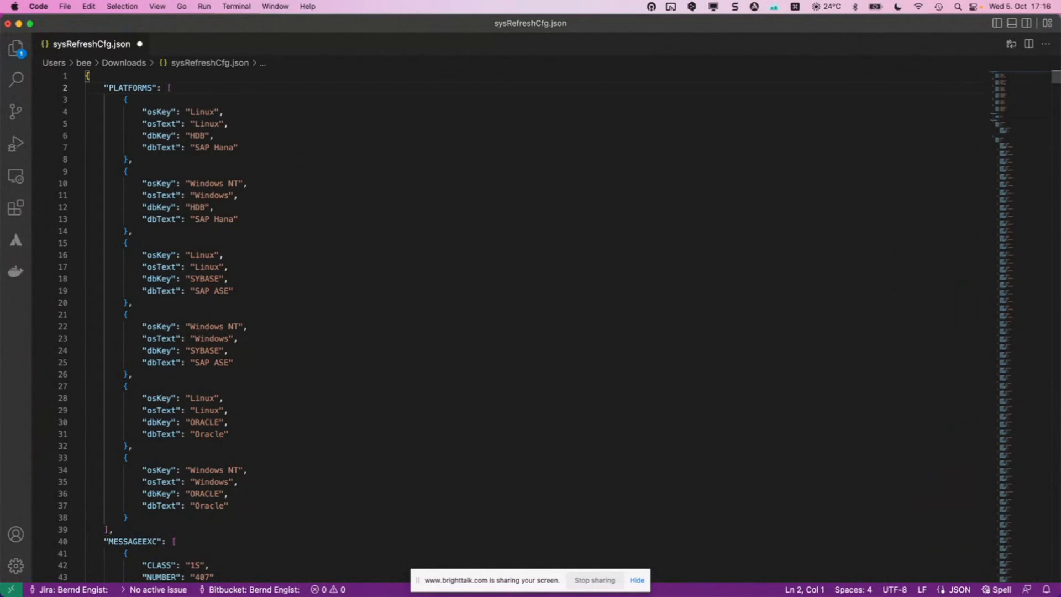
pyautogui.hotkey('shift', 'Down')
pyautogui.hotkey('shift', 'Down')
pyautogui.hotkey('shift', 'Down')
pyautogui.hotkey('shift', 'Down')
pyautogui.hotkey('shift', 'Down')
pyautogui.hotkey('shift', 'Down')
pyautogui.hotkey('shift', 'Down')
pyautogui.hotkey('shift', 'Down')
pyautogui.hotkey('shift', 'Down')
pyautogui.hotkey('shift', 'Down')
pyautogui.hotkey('shift', 'Down')
pyautogui.hotkey('shift', 'Down')
pyautogui.hotkey('shift', 'Down')
pyautogui.hotkey('shift', 'Down')
pyautogui.hotkey('shift', 'Down')
pyautogui.hotkey('shift', 'Down')
pyautogui.hotkey('shift', 'Down')
pyautogui.hotkey('shift', 'Down')
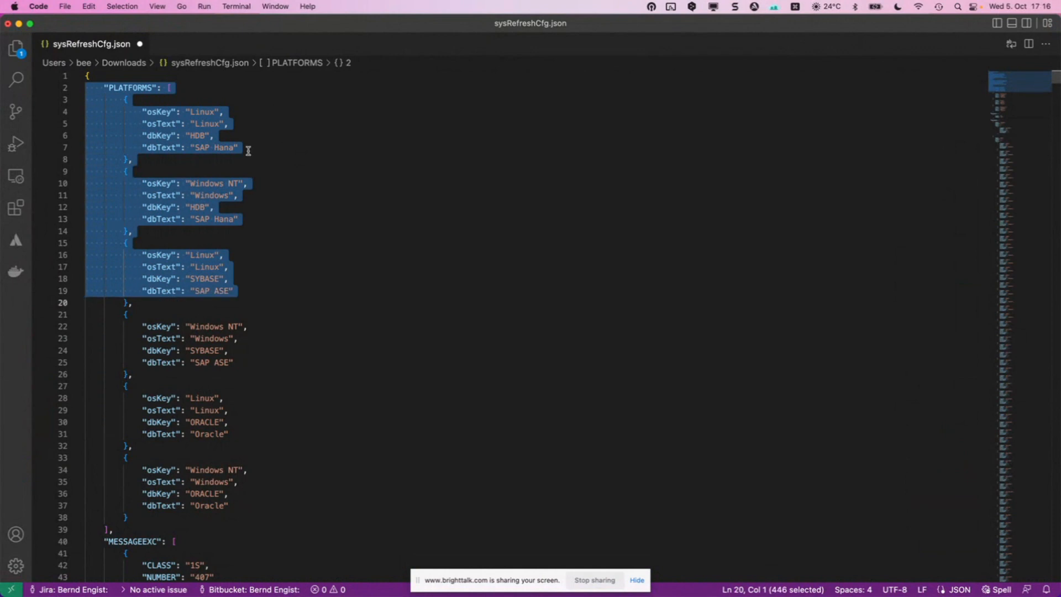
pyautogui.click(206, 276)
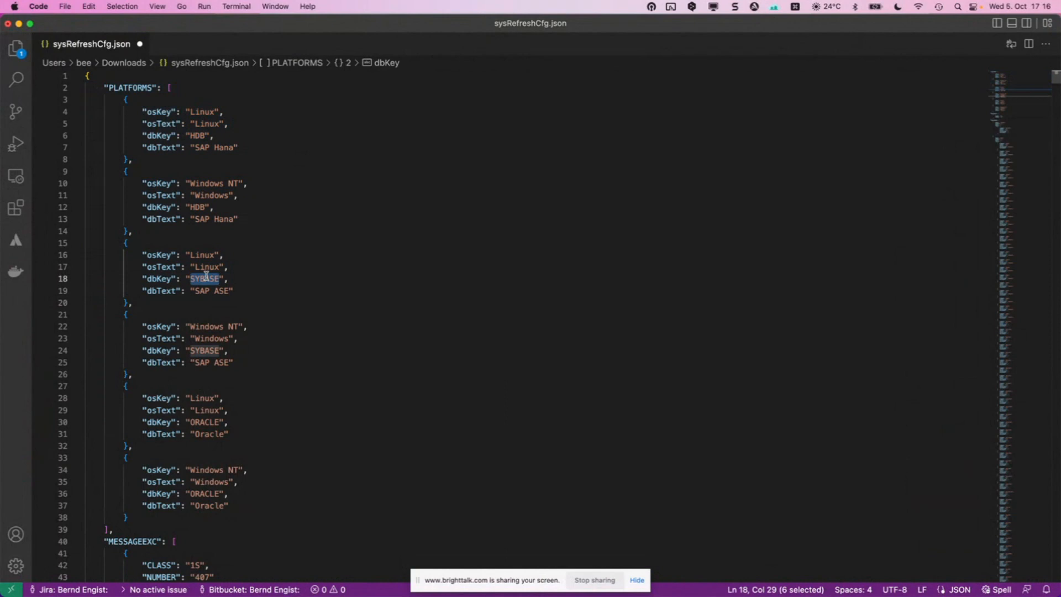
pyautogui.click(200, 290)
pyautogui.moveTo(195, 291); pyautogui.dragTo(229, 291)
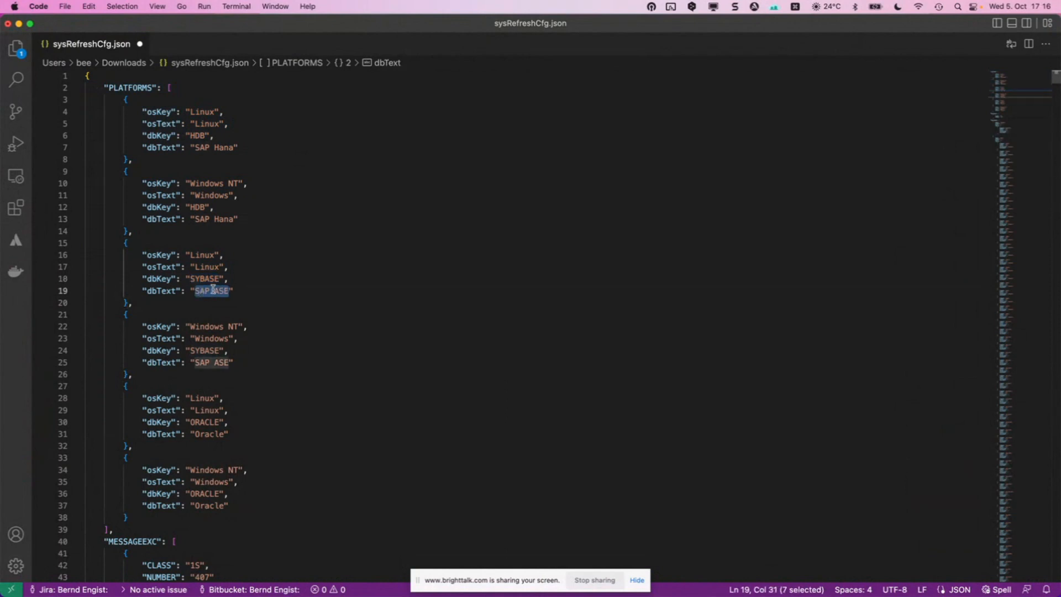
pyautogui.doubleClick(200, 422)
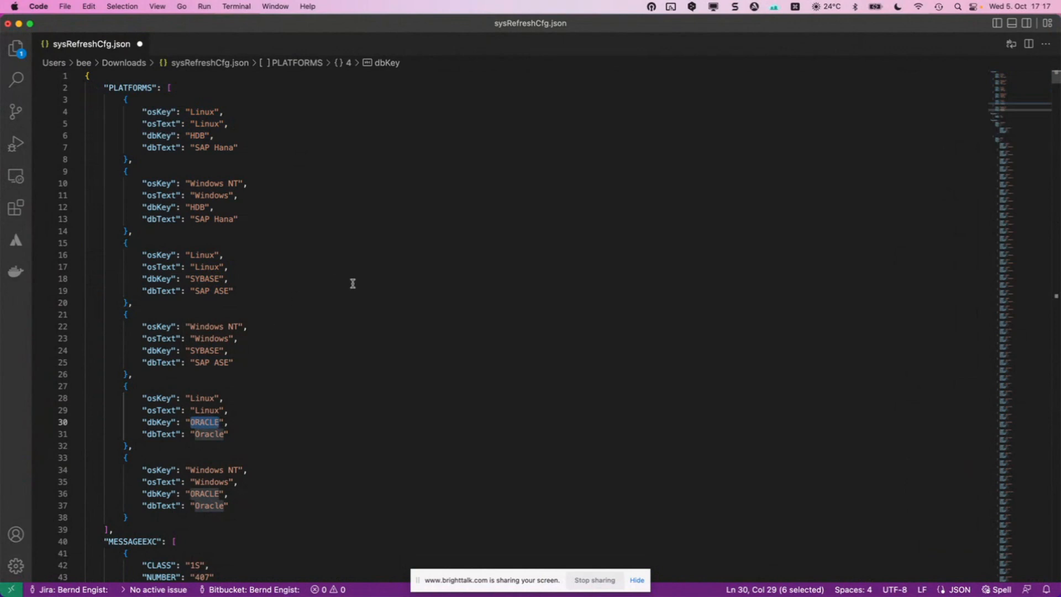
# Scroll through the table groups in sysRefreshCfg.json, then switch back to the srConfig bundle in Chrome.
pyautogui.scroll(-1, 353, 284)
pyautogui.scroll(-10, 352, 284)
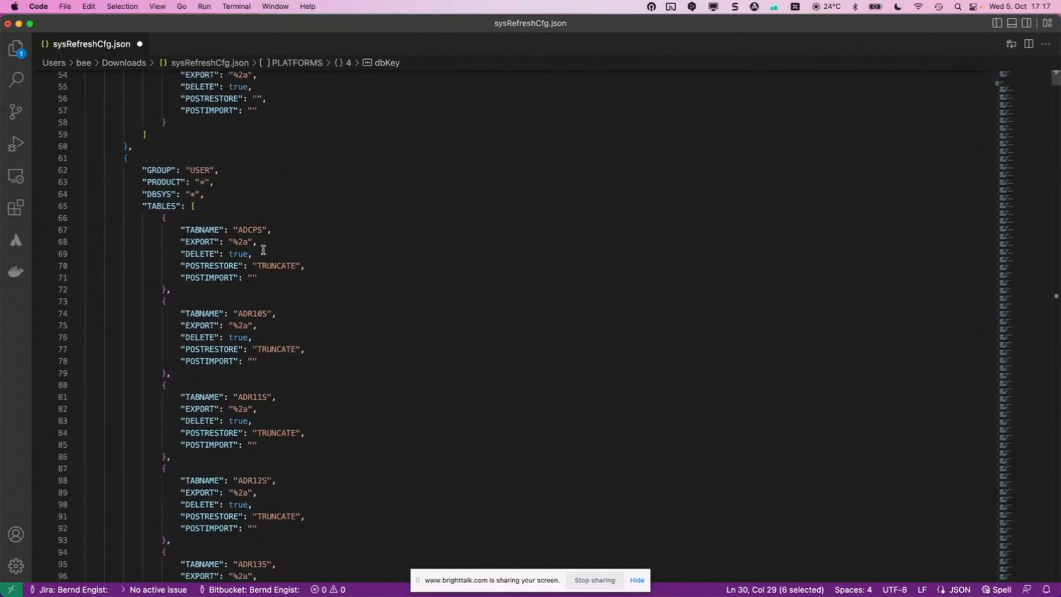
pyautogui.scroll(-20, 263, 251)
pyautogui.scroll(-20, 263, 250)
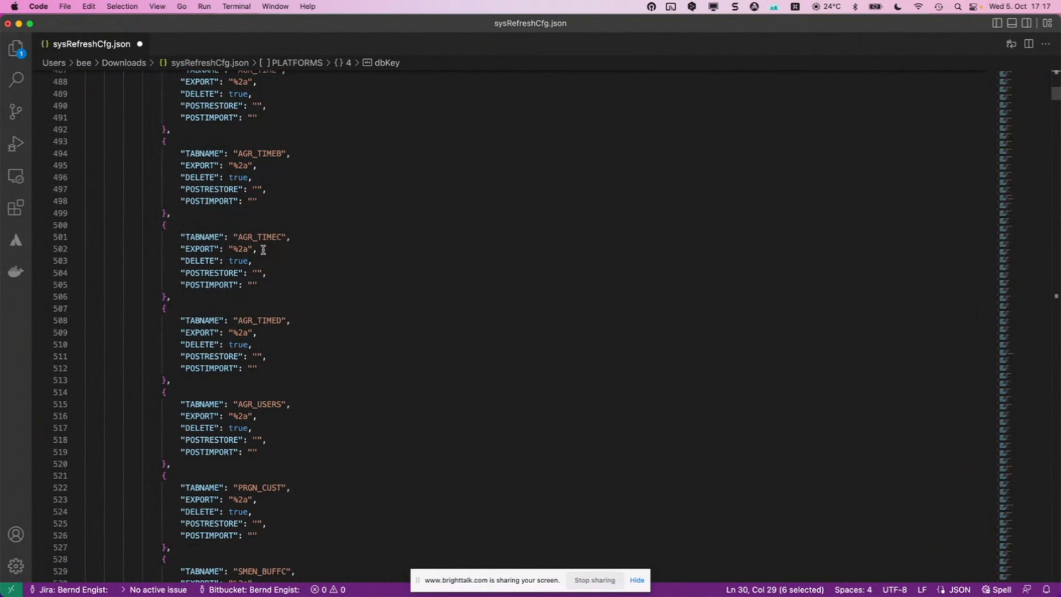
pyautogui.scroll(-15, 307, 237)
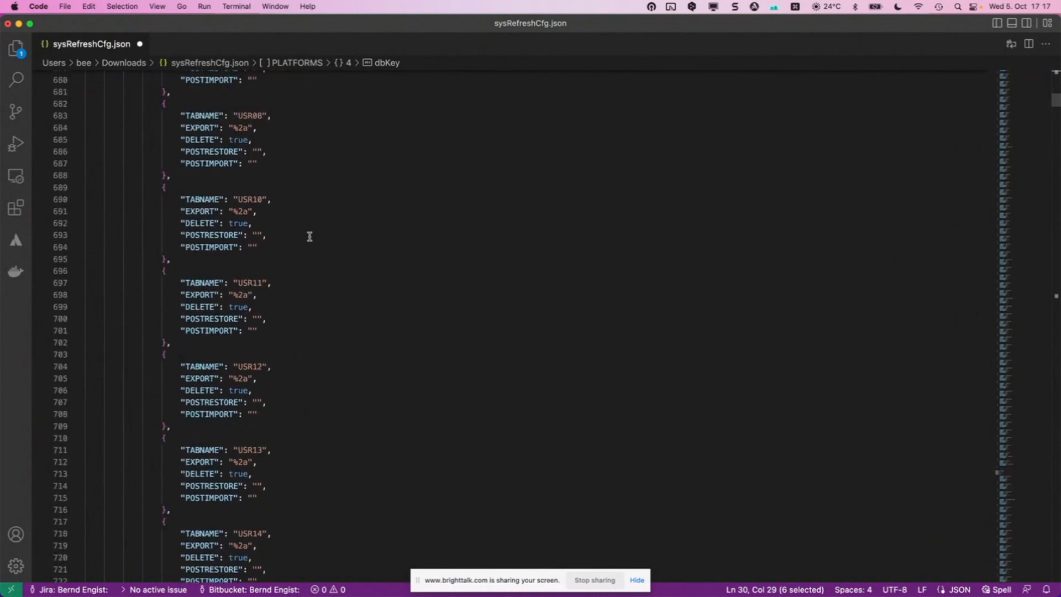
pyautogui.scroll(-6, 309, 237)
pyautogui.scroll(-20, 309, 237)
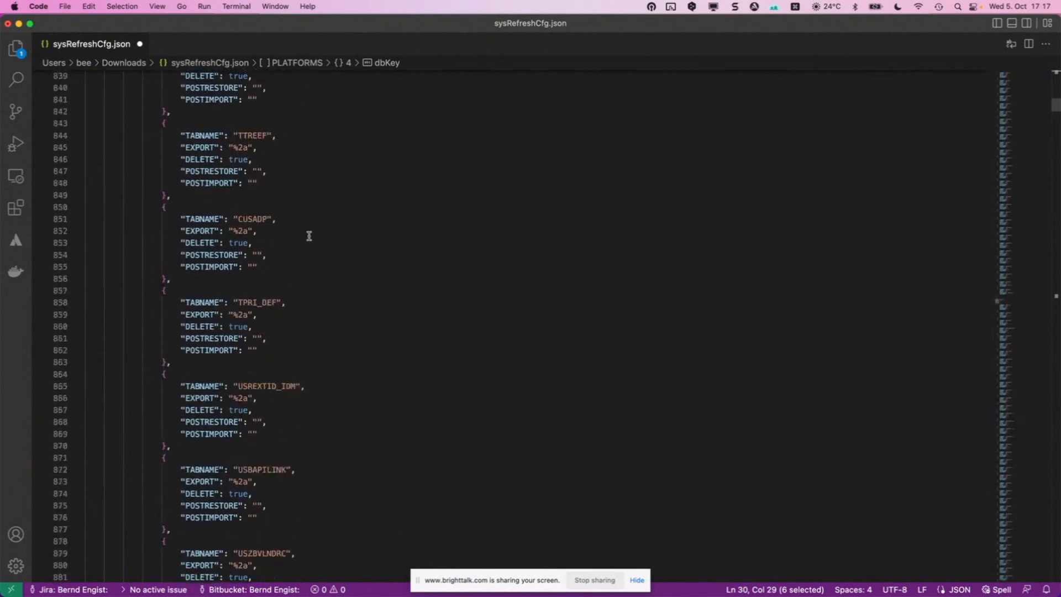
pyautogui.scroll(-4, 309, 236)
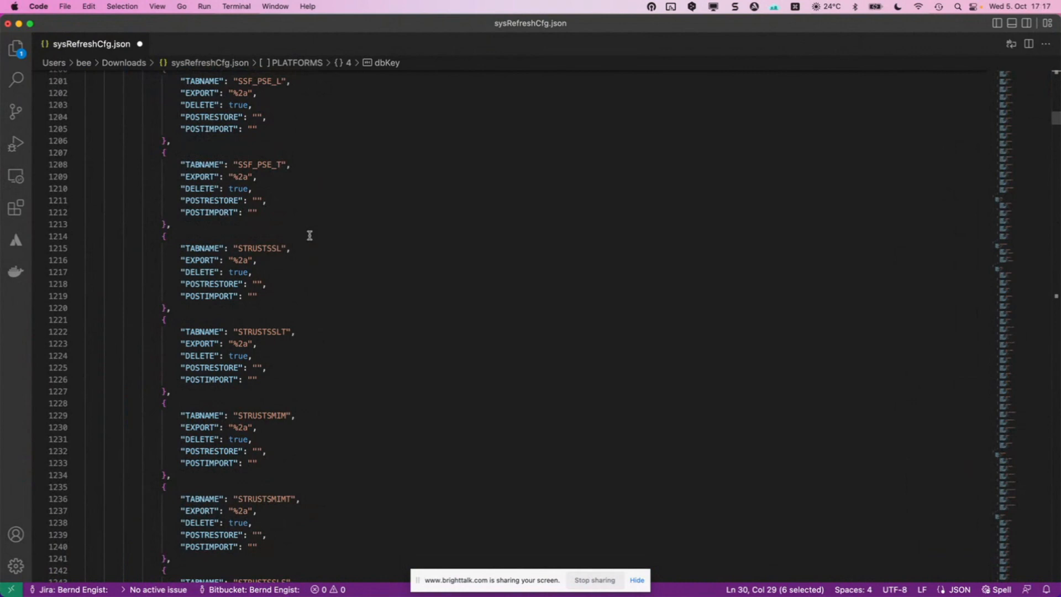
pyautogui.scroll(-6, 323, 230)
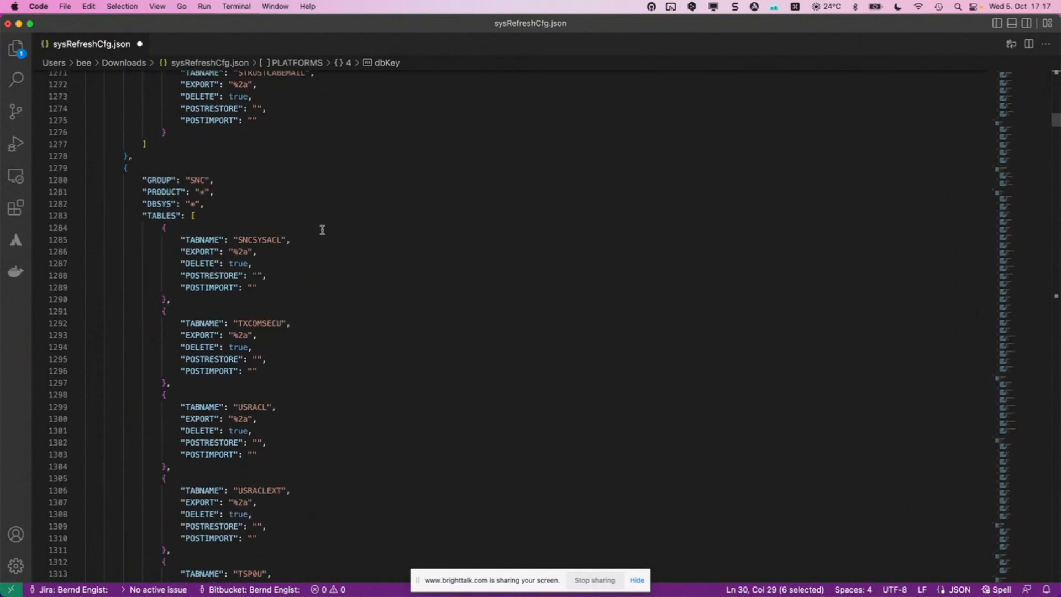
pyautogui.scroll(-6, 323, 230)
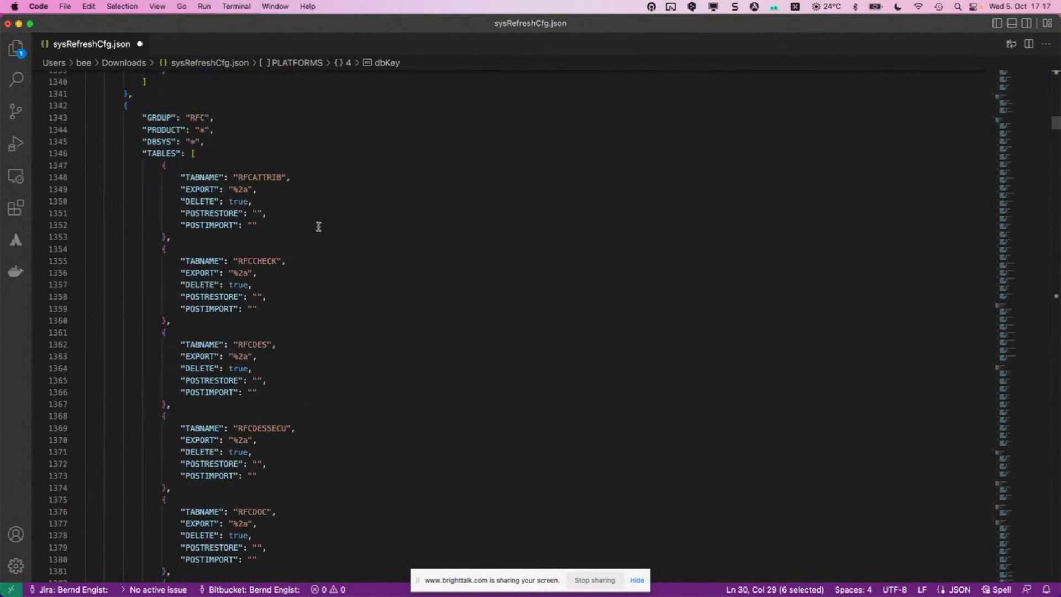
pyautogui.scroll(-18, 318, 226)
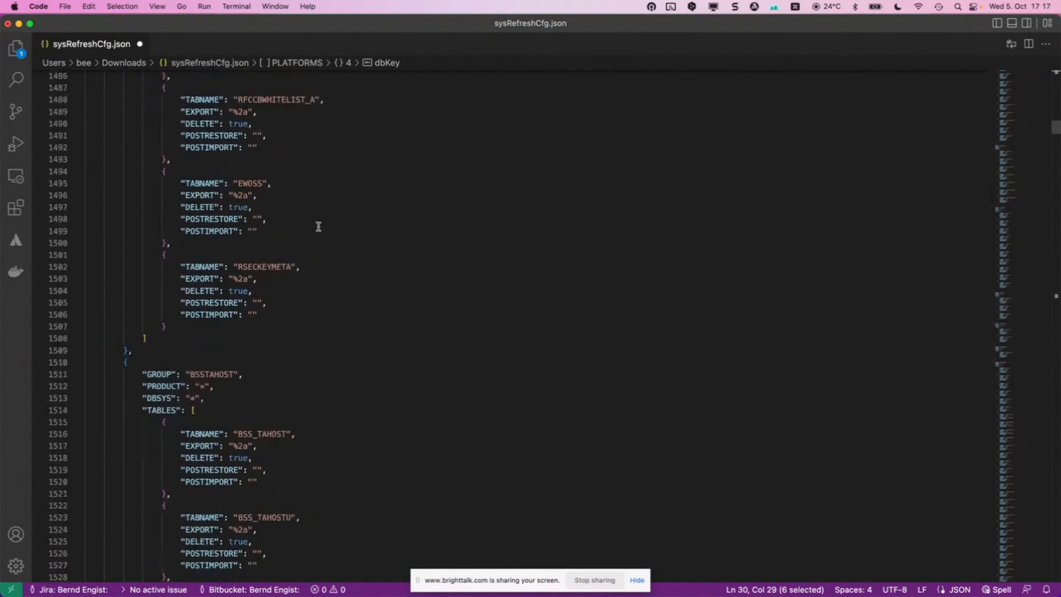
pyautogui.scroll(-8, 319, 227)
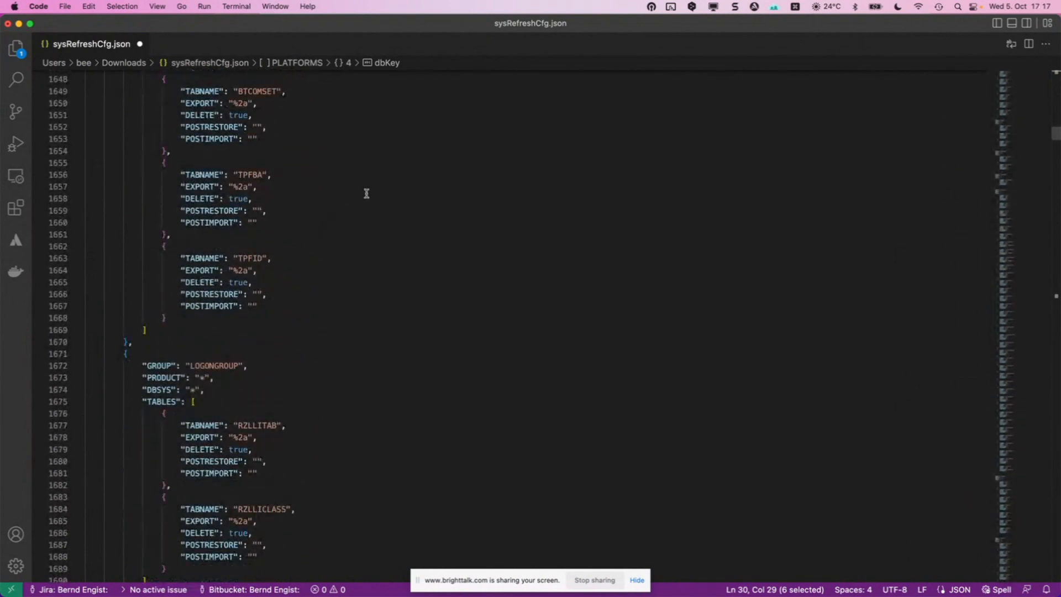
pyautogui.hotkey('ctrl', 'Right')
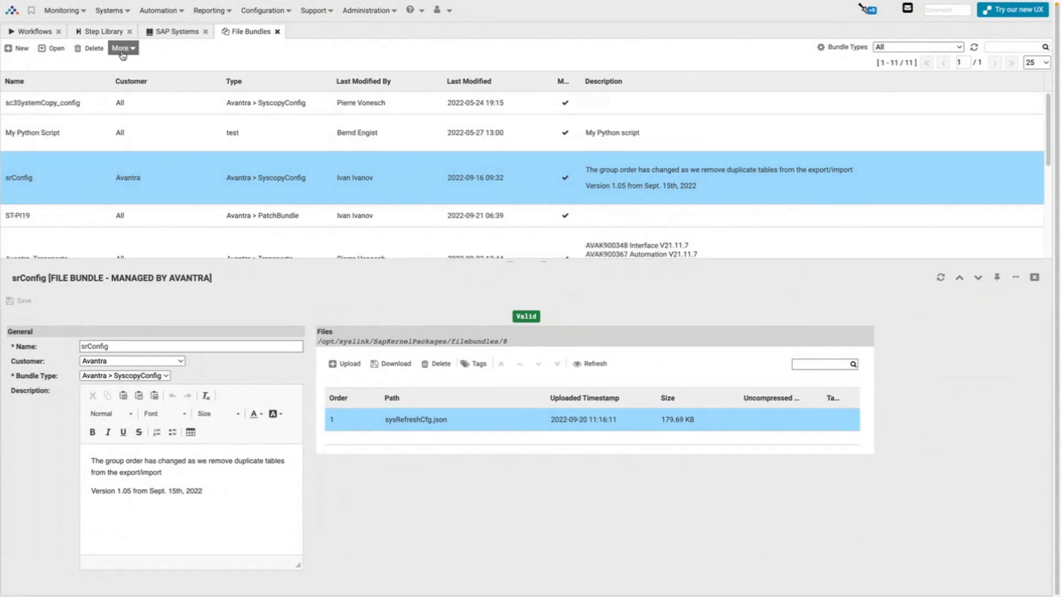
# Refresh the Workflows executions and select the running srExecuteWithRestore execution #2594.
pyautogui.click(34, 31)
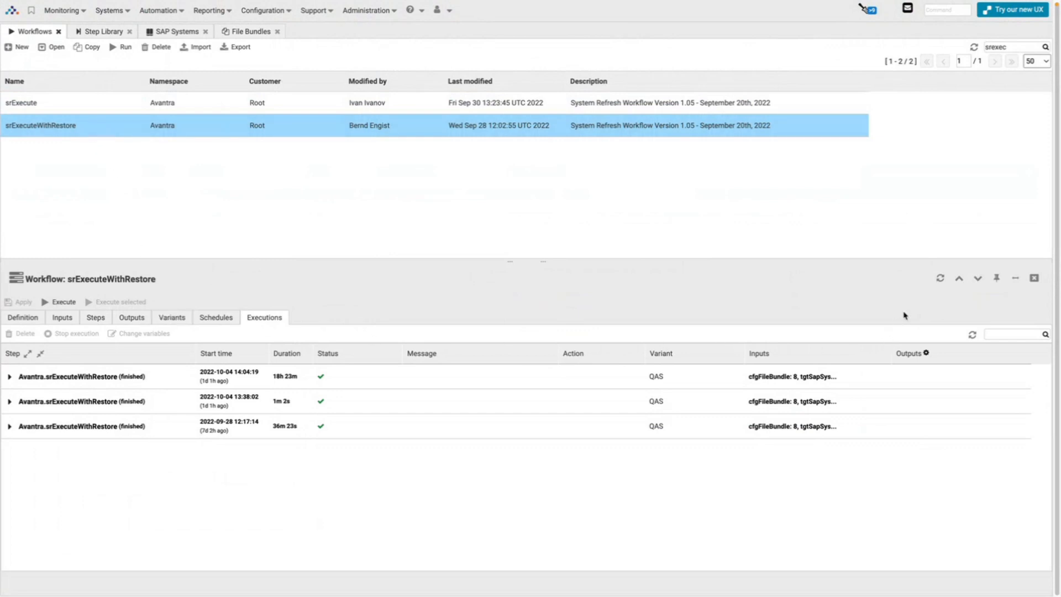
pyautogui.click(940, 280)
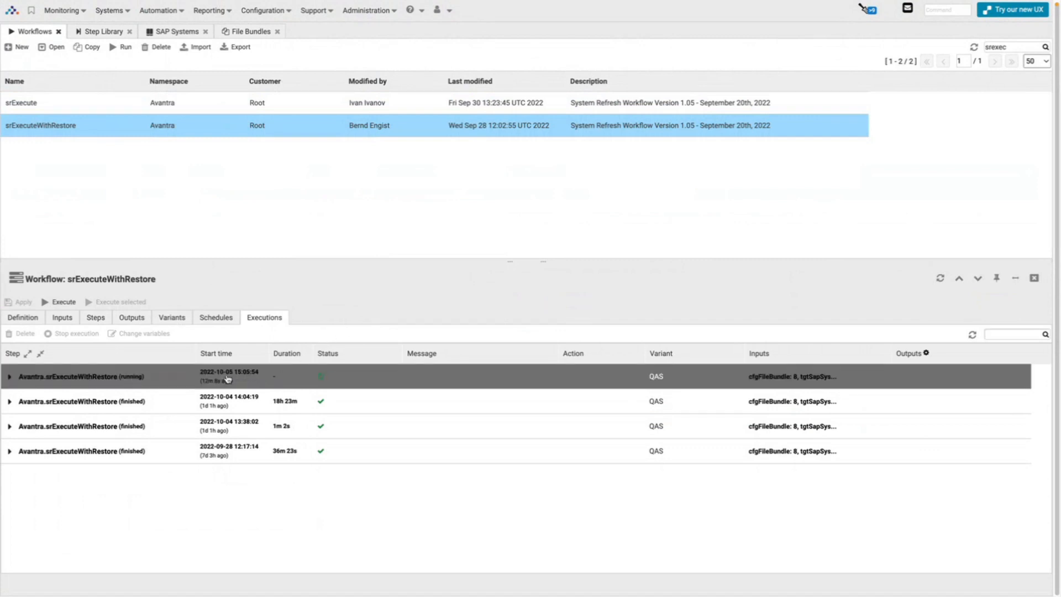
pyautogui.click(167, 375)
pyautogui.doubleClick(167, 375)
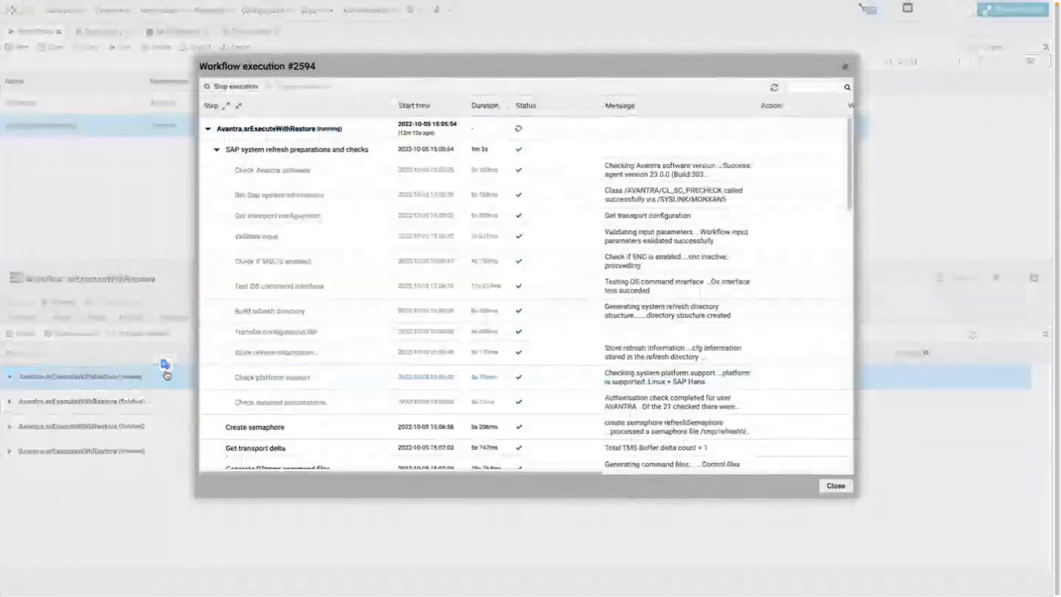
pyautogui.scroll(-1, 379, 258)
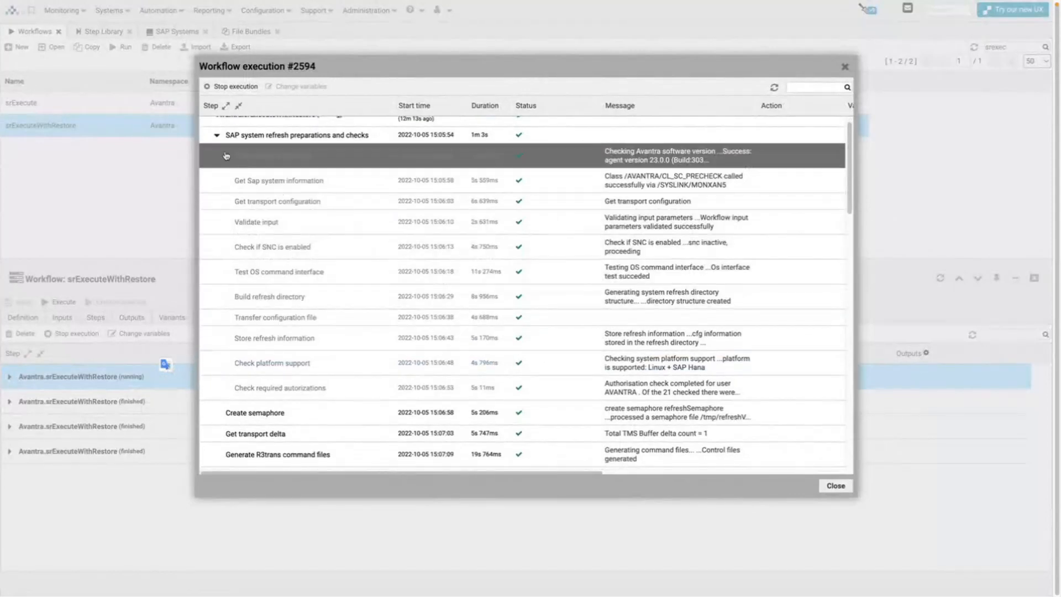
pyautogui.click(215, 140)
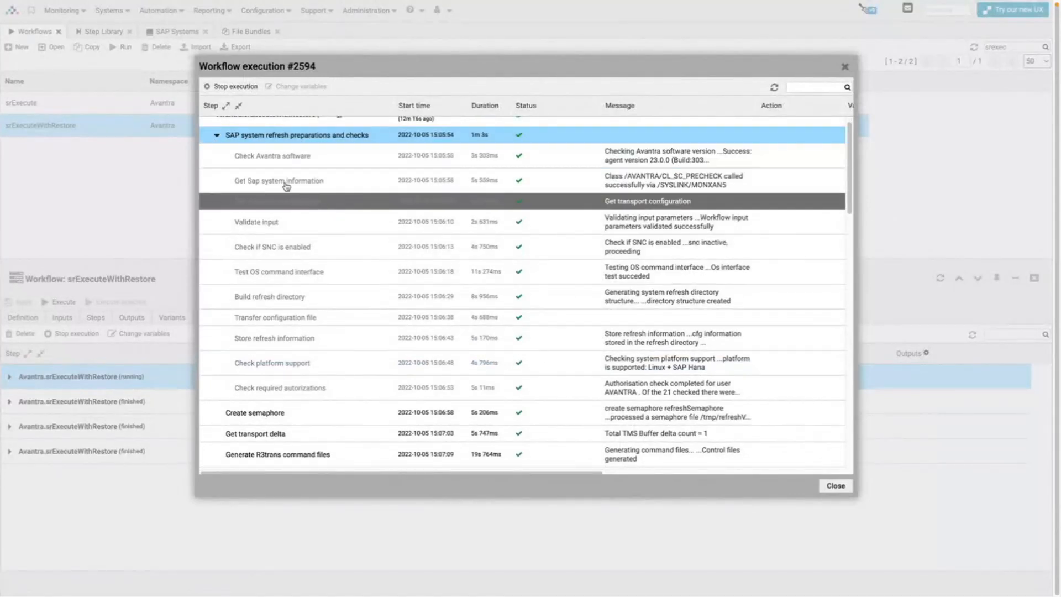
pyautogui.click(216, 135)
pyautogui.scroll(-3, 336, 362)
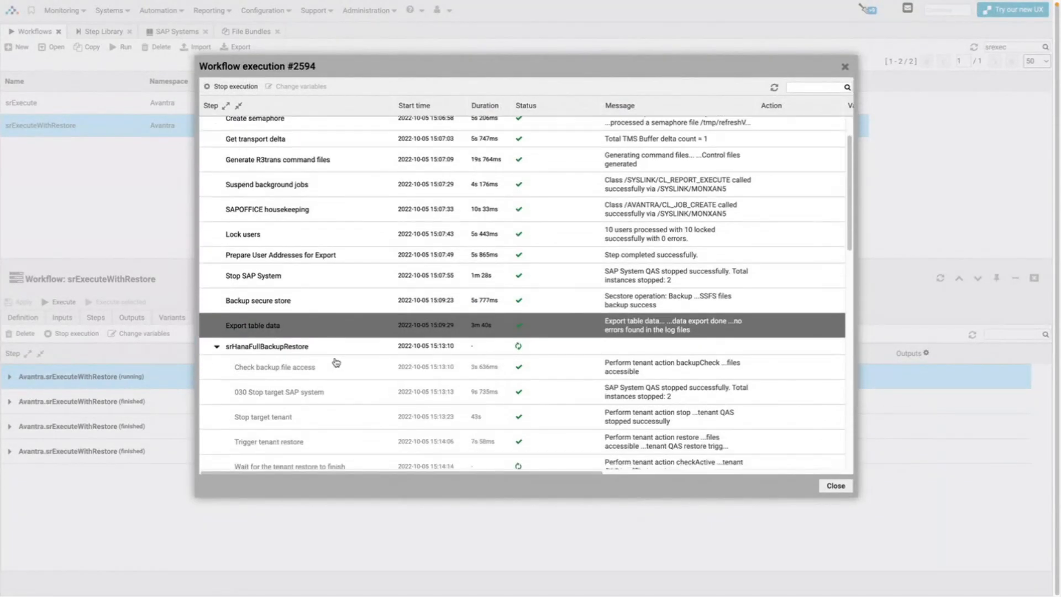
pyautogui.scroll(2, 319, 288)
pyautogui.scroll(3, 319, 288)
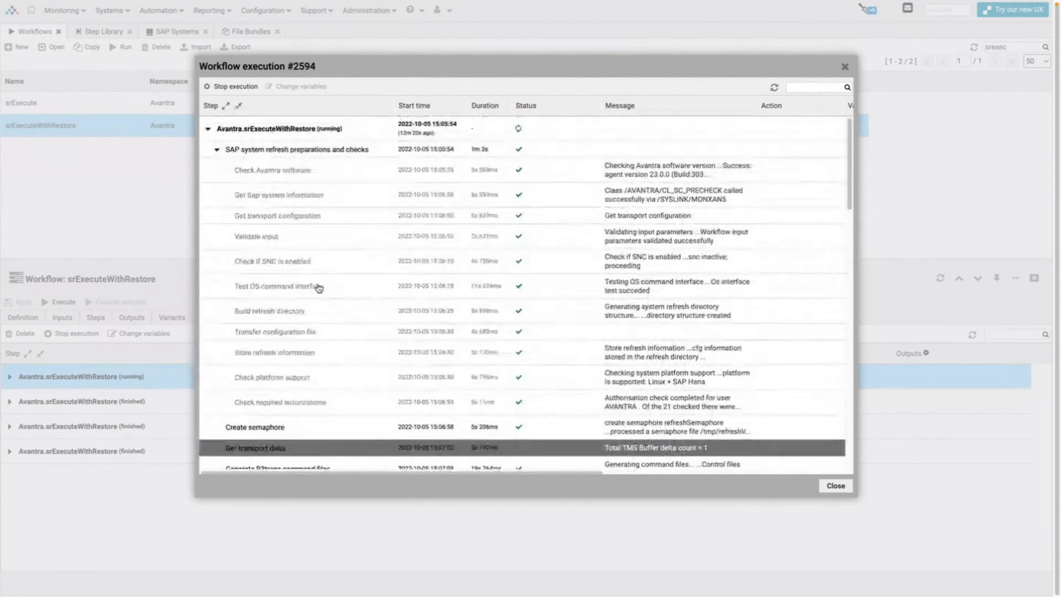
pyautogui.scroll(-6, 337, 256)
pyautogui.scroll(-3, 337, 257)
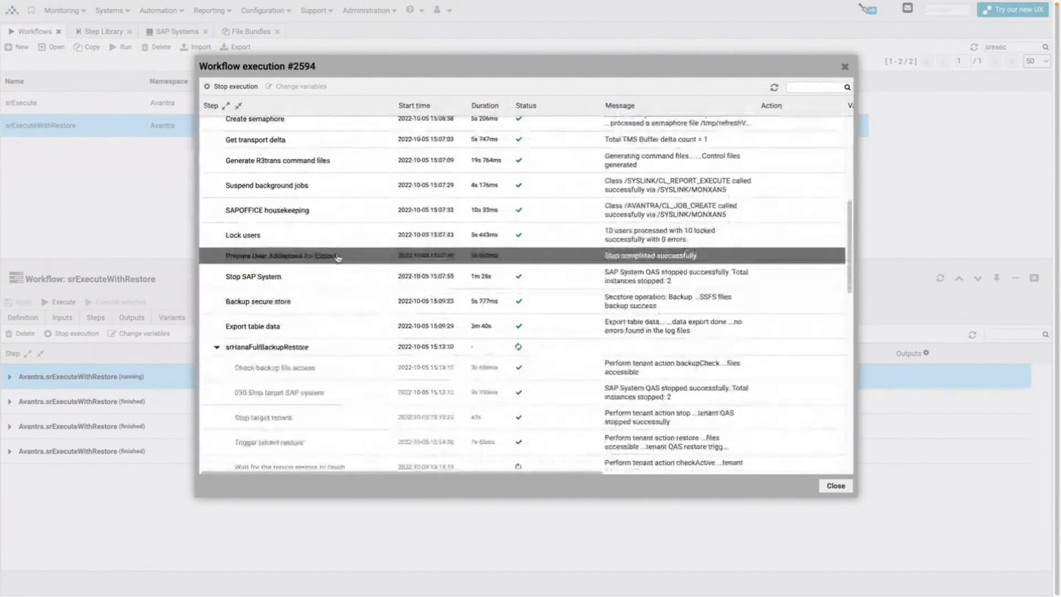
pyautogui.scroll(-2, 325, 285)
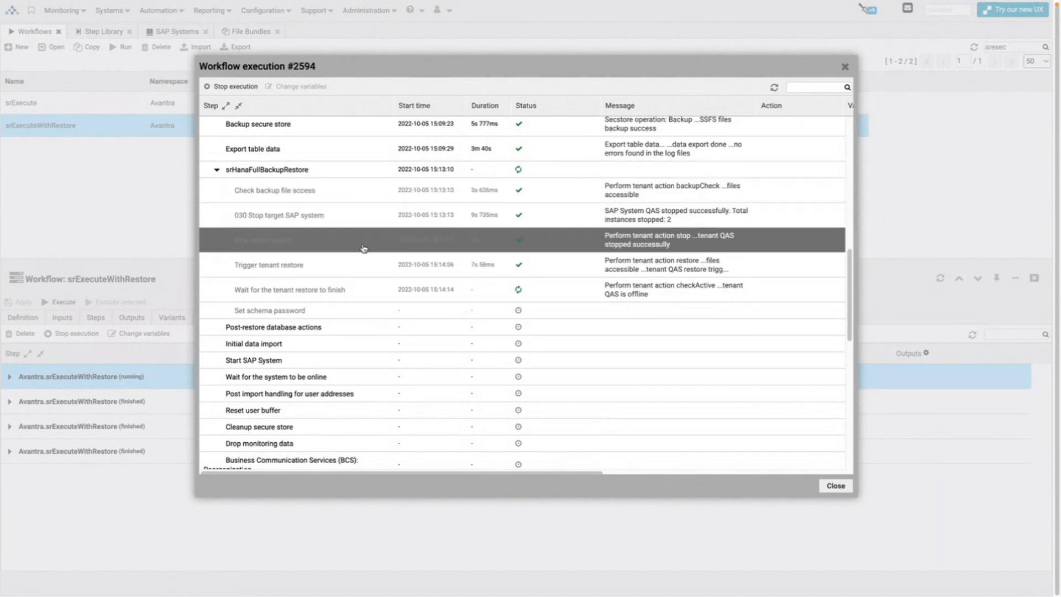
pyautogui.scroll(2, 378, 261)
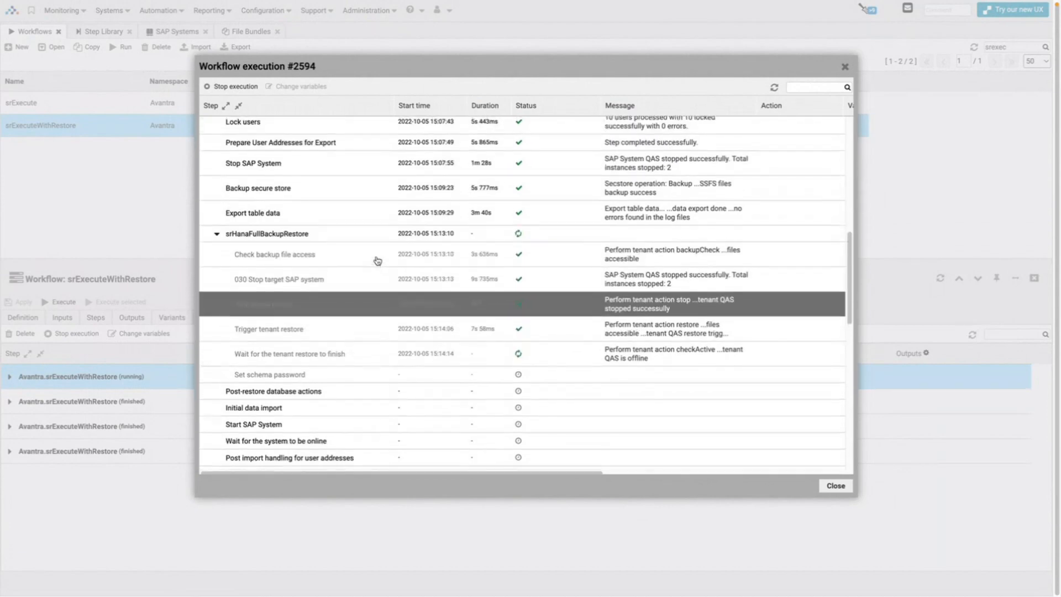
pyautogui.scroll(2, 376, 260)
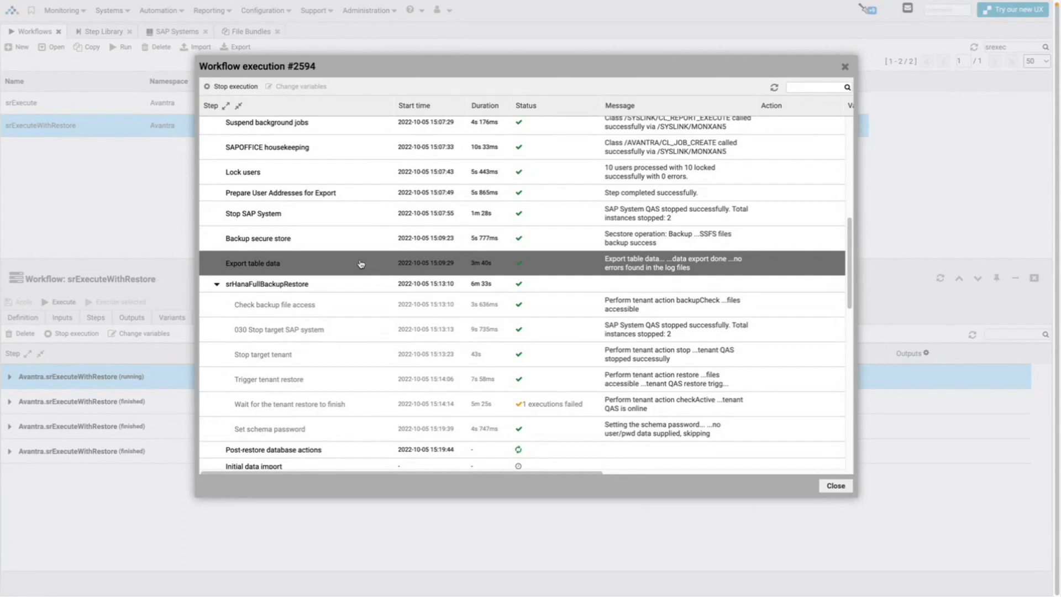
# Review execution #2594's steps, including 030 Stop target SAP system, then close the execution details.
pyautogui.scroll(-1, 360, 270)
pyautogui.click(360, 271)
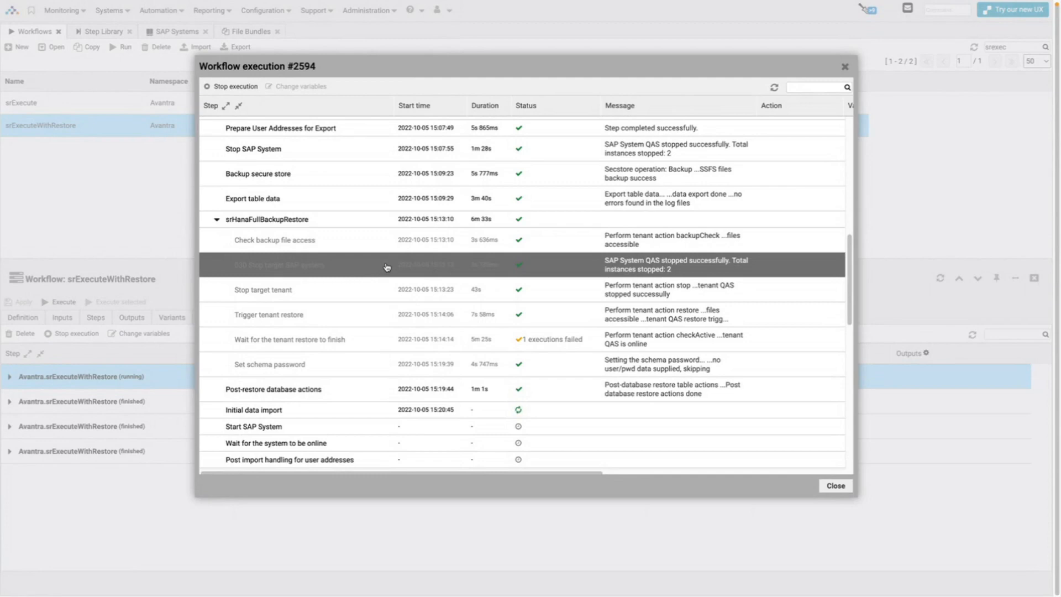
pyautogui.scroll(-3, 474, 310)
pyautogui.scroll(-10, 474, 310)
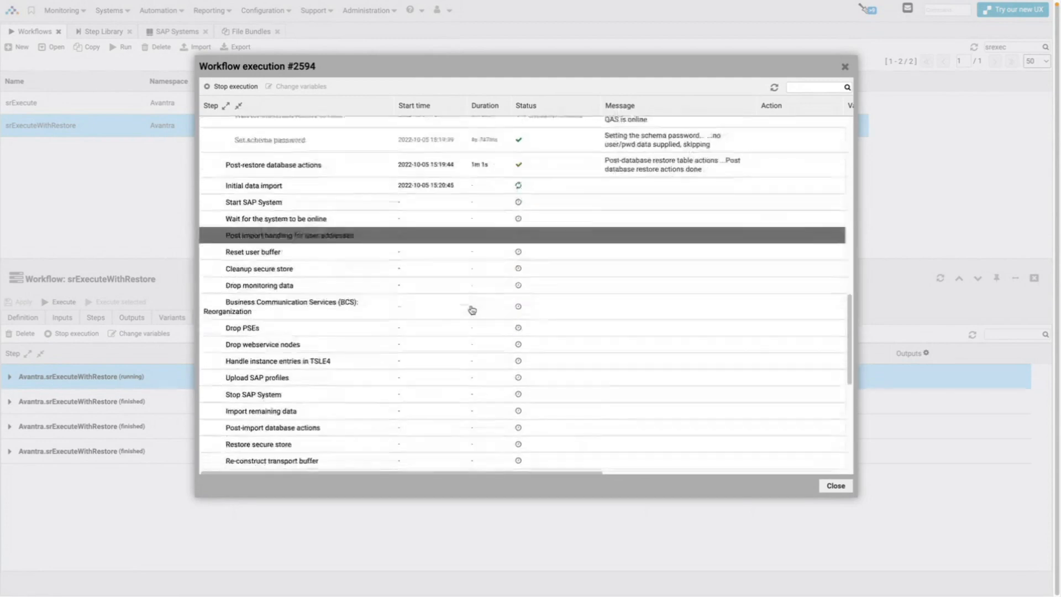
pyautogui.scroll(10, 472, 310)
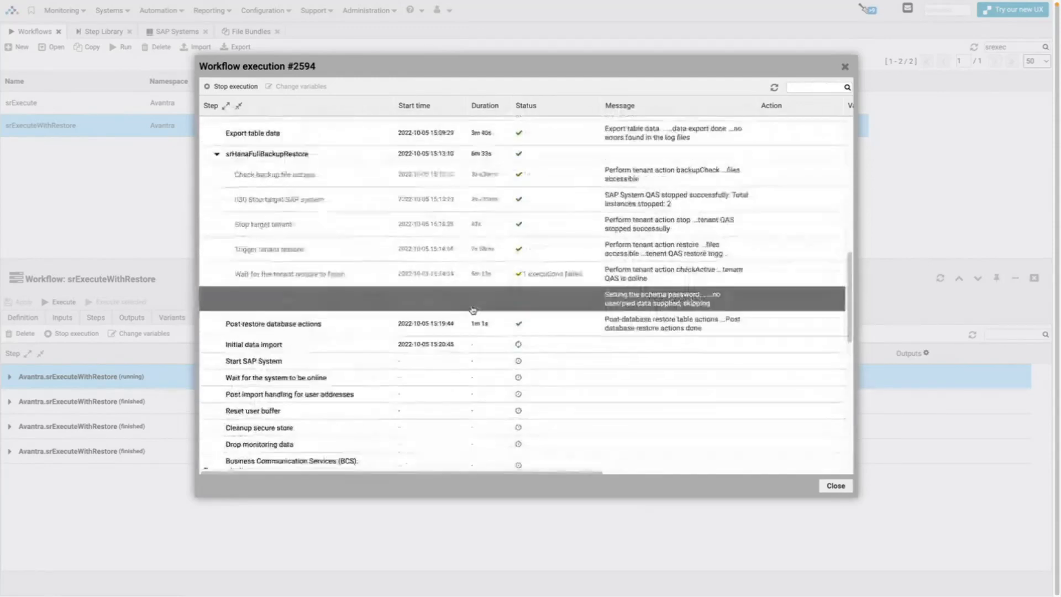
pyautogui.scroll(-1, 474, 310)
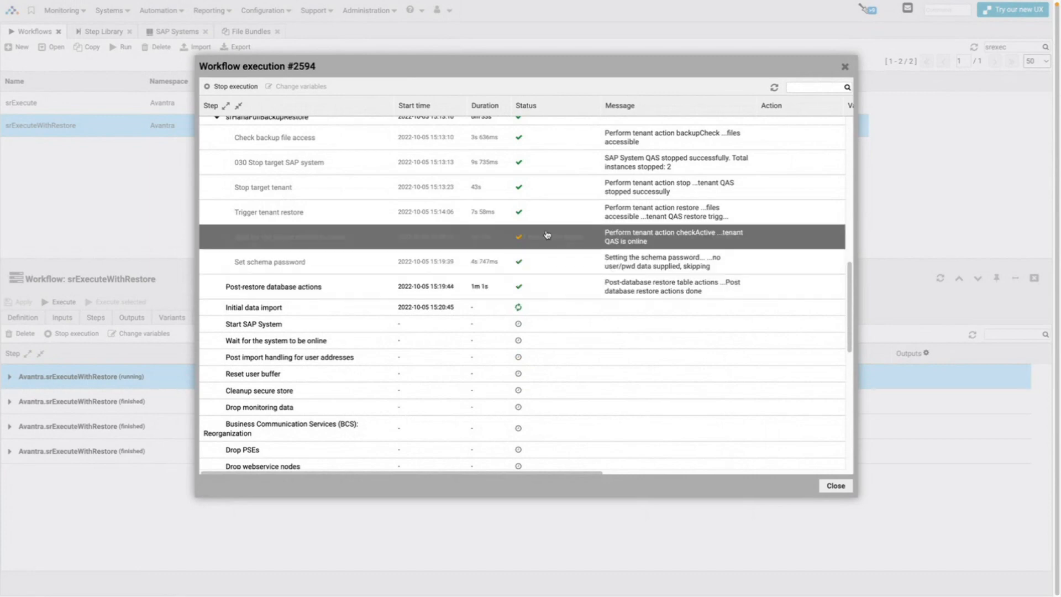
pyautogui.click(836, 486)
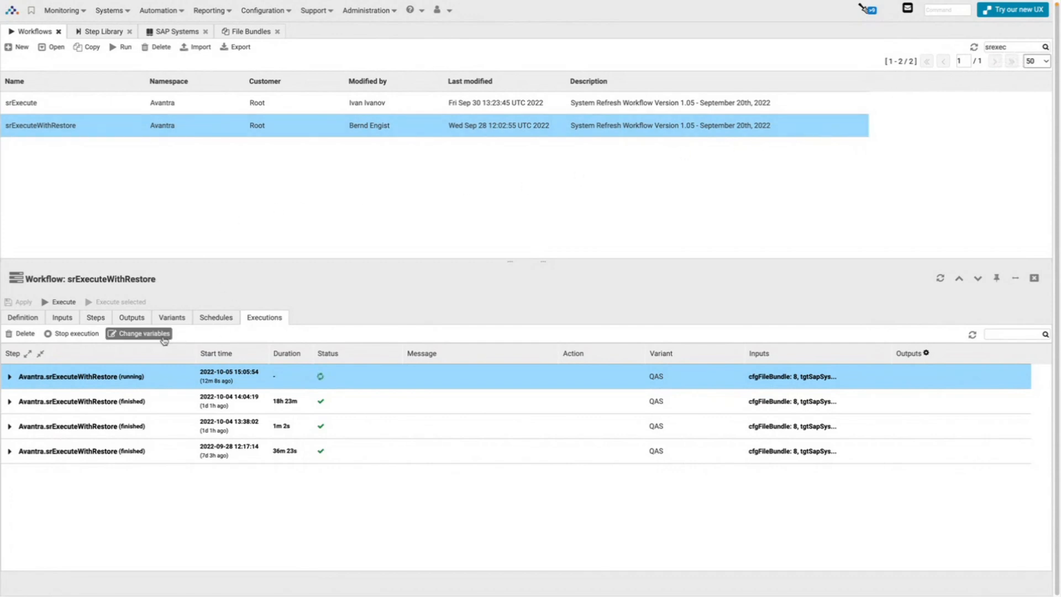
# Open the TEst schedule from the srExecuteWithRestore Schedules list.
pyautogui.click(231, 319)
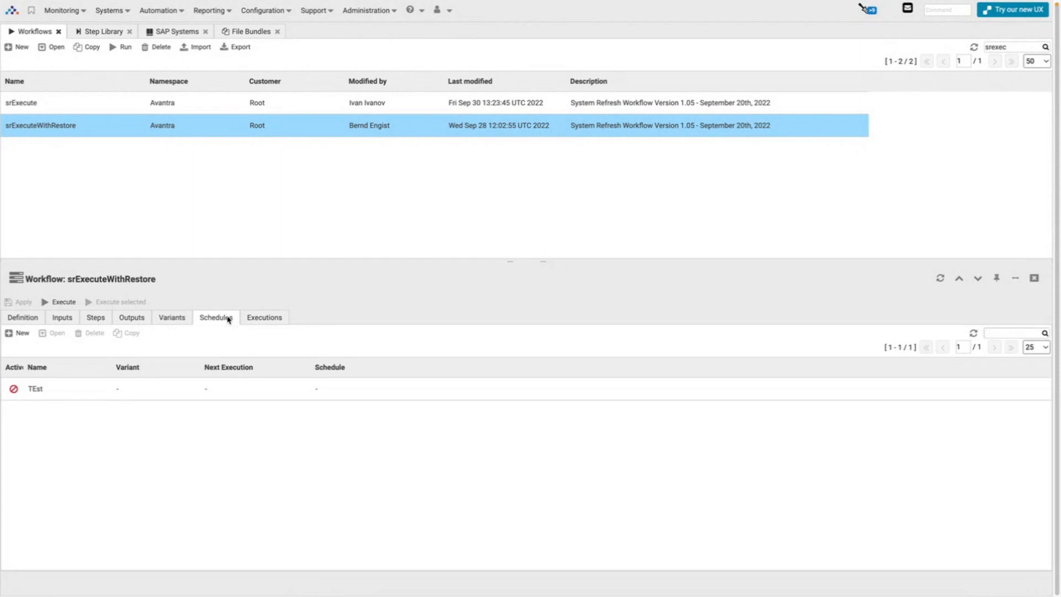
pyautogui.click(94, 393)
pyautogui.doubleClick(72, 394)
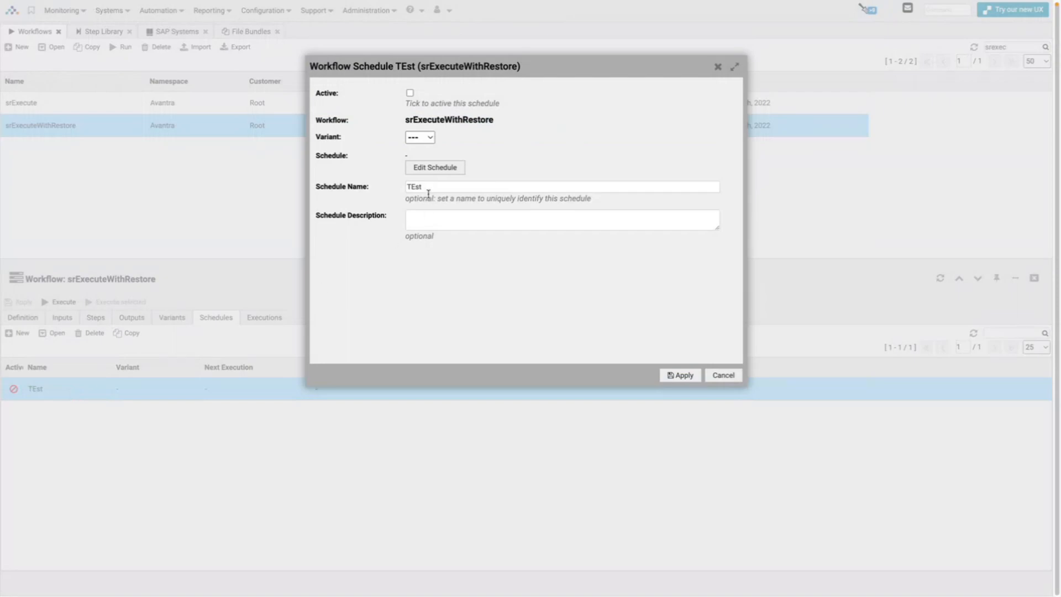
# Preview the 30-day plan for cron '15 8,20 * * MON-FRI', then discard the timing and schedule.
pyautogui.click(429, 169)
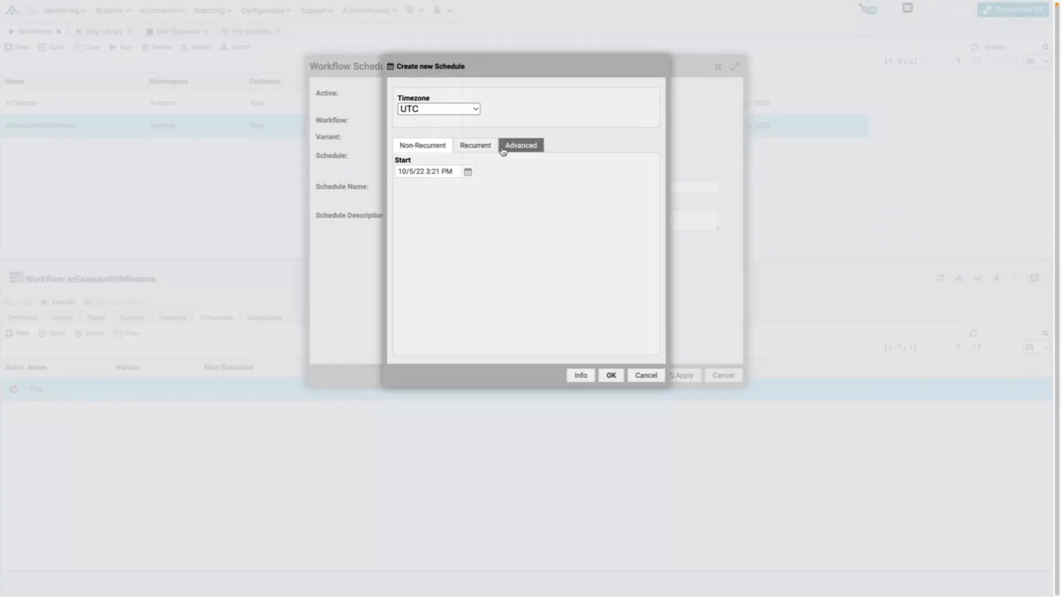
pyautogui.click(502, 148)
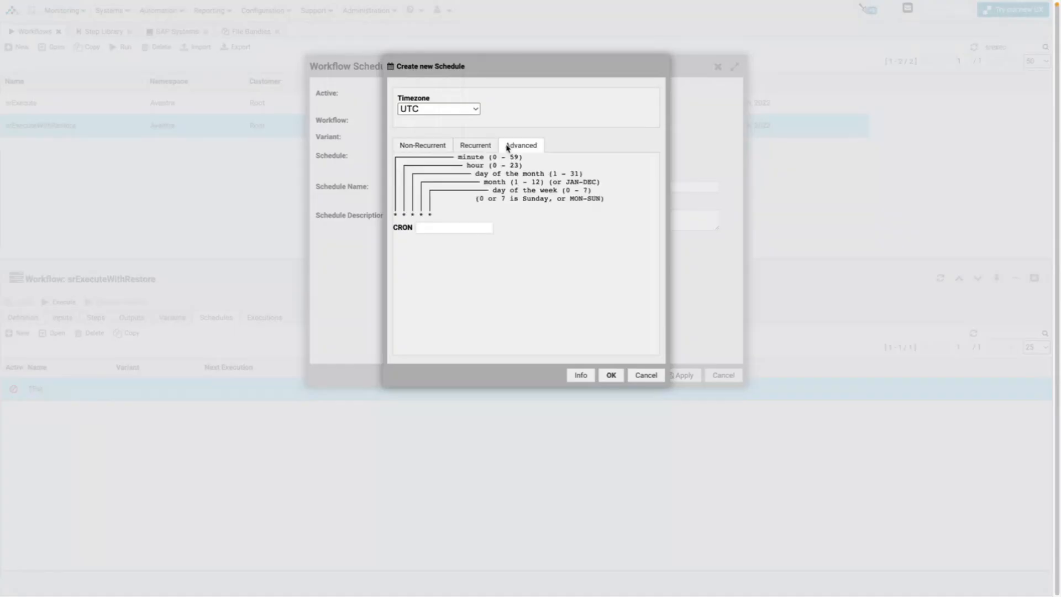
pyautogui.click(455, 228)
pyautogui.write('15 8,20 * * MON-FRI')
pyautogui.click(581, 376)
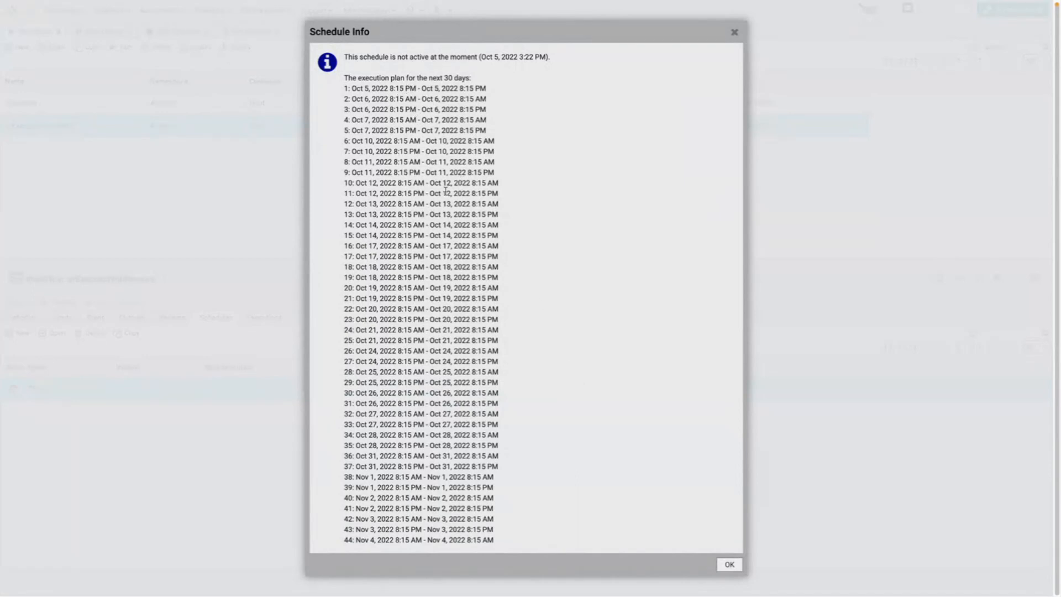
pyautogui.click(726, 564)
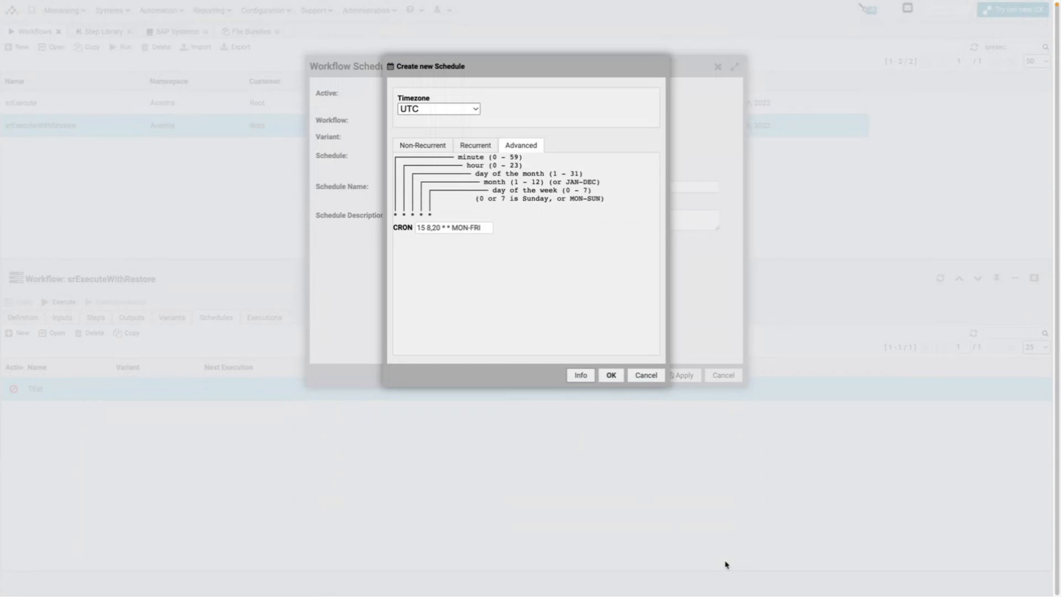
pyautogui.click(646, 375)
pyautogui.click(709, 379)
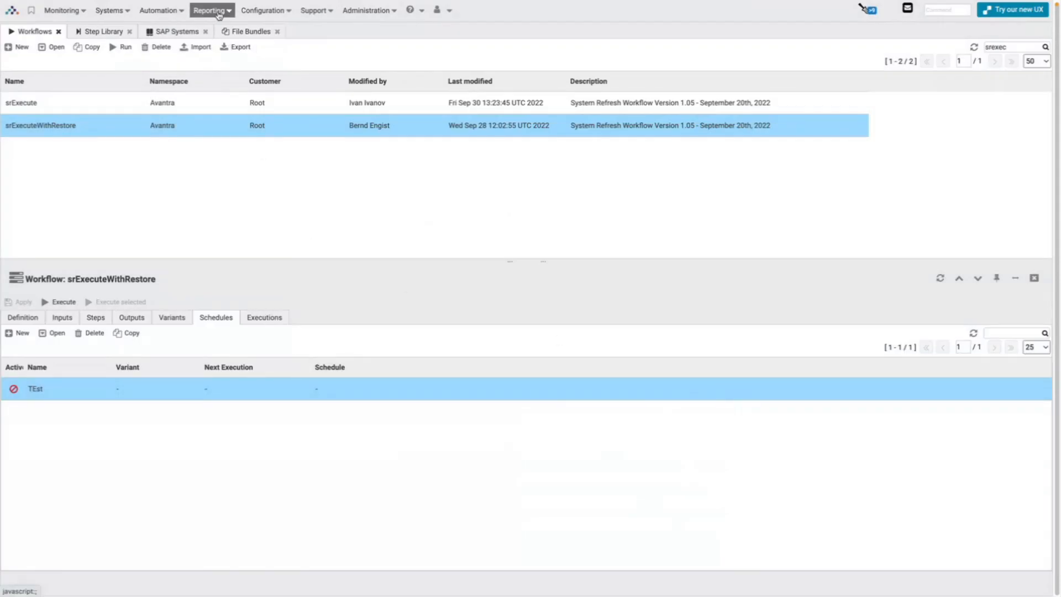
# Open Notifications [Global] and browse the channel and action types, sorting actions by name.
pyautogui.click(261, 15)
pyautogui.moveTo(318, 114)
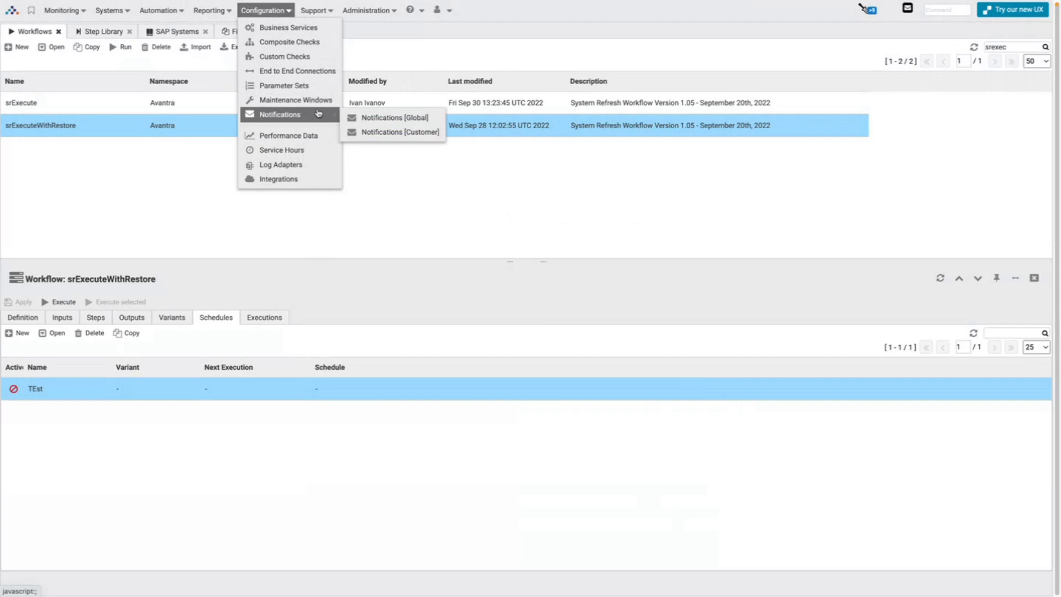
pyautogui.click(362, 116)
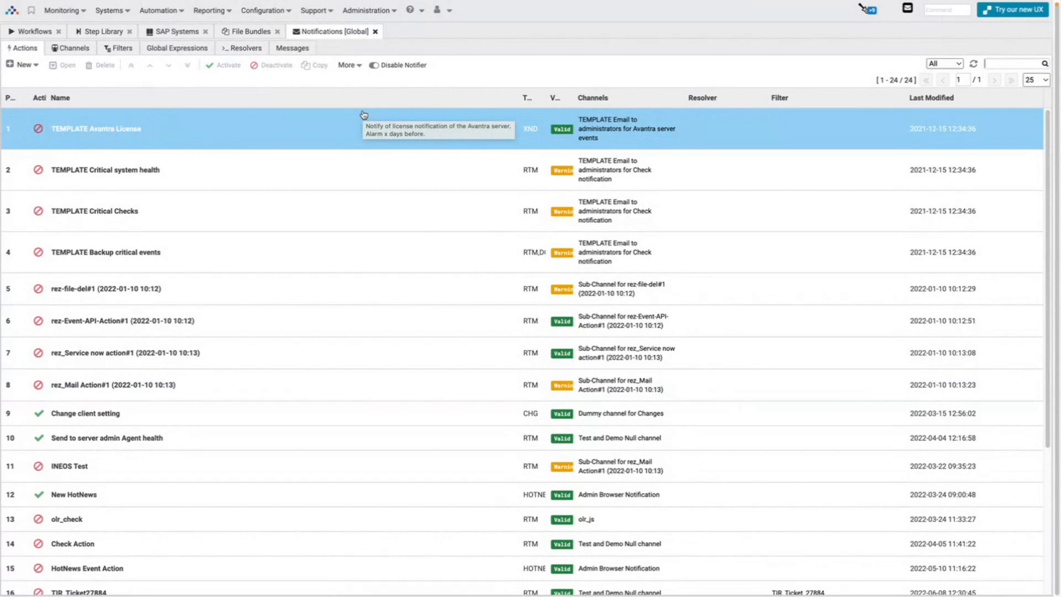
pyautogui.click(72, 48)
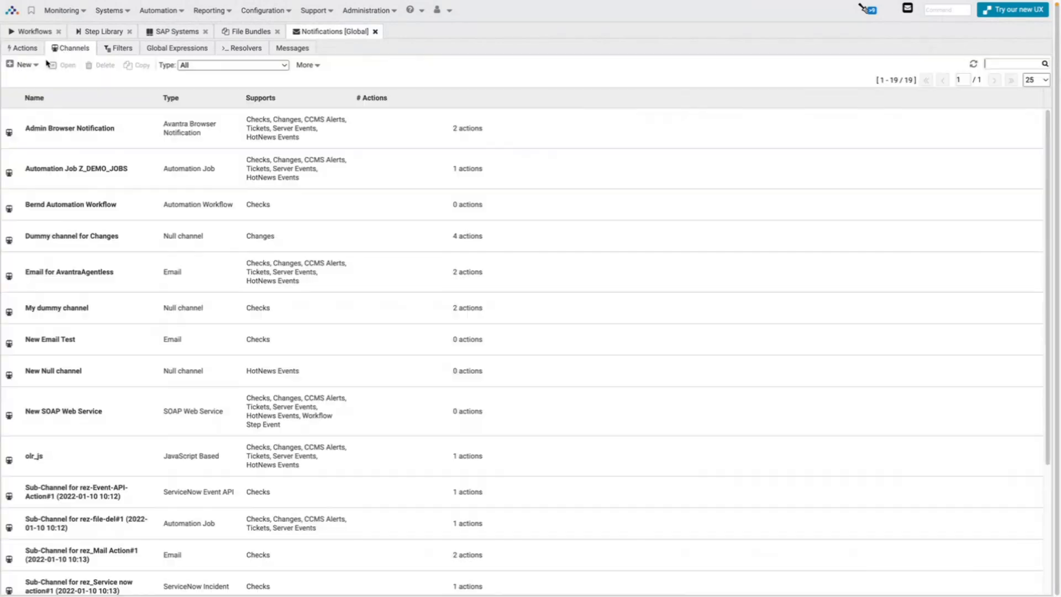
pyautogui.click(24, 65)
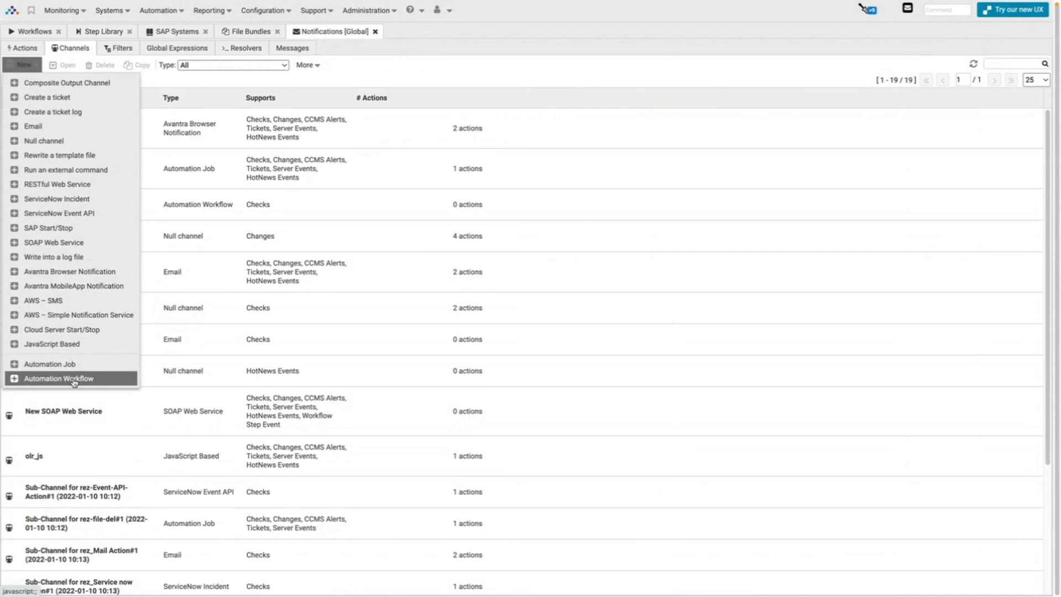
pyautogui.click(22, 48)
pyautogui.click(22, 65)
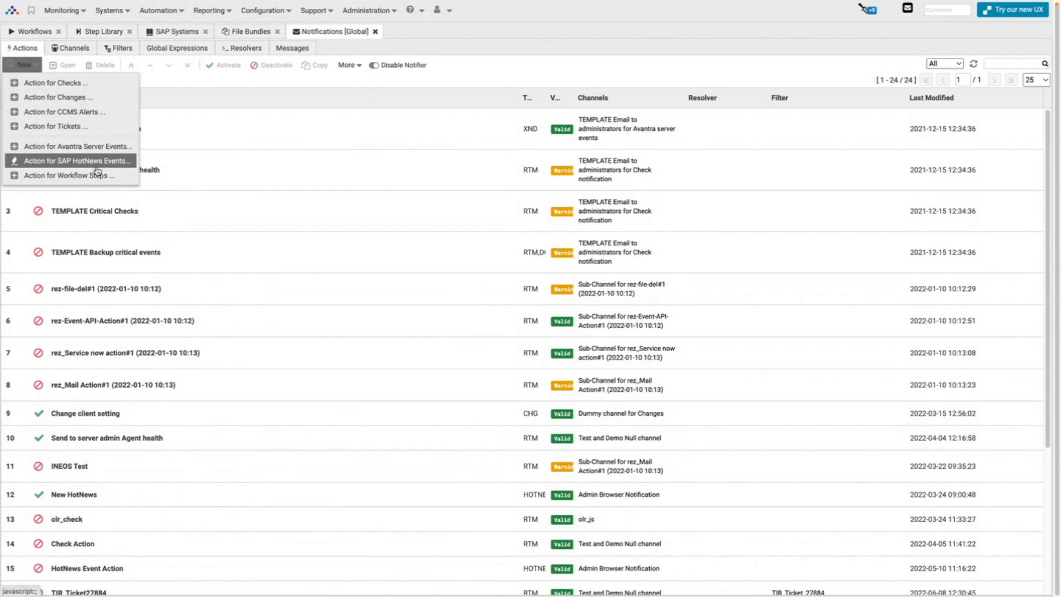
pyautogui.click(161, 98)
# Return to the Channels list and filter it by 'workf'.
pyautogui.click(64, 48)
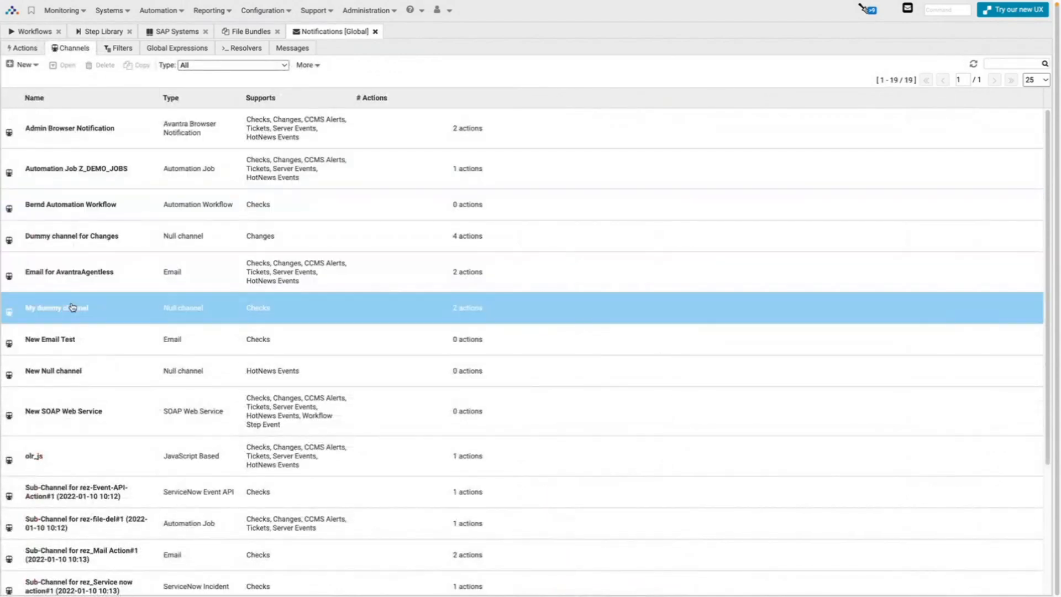
pyautogui.click(27, 50)
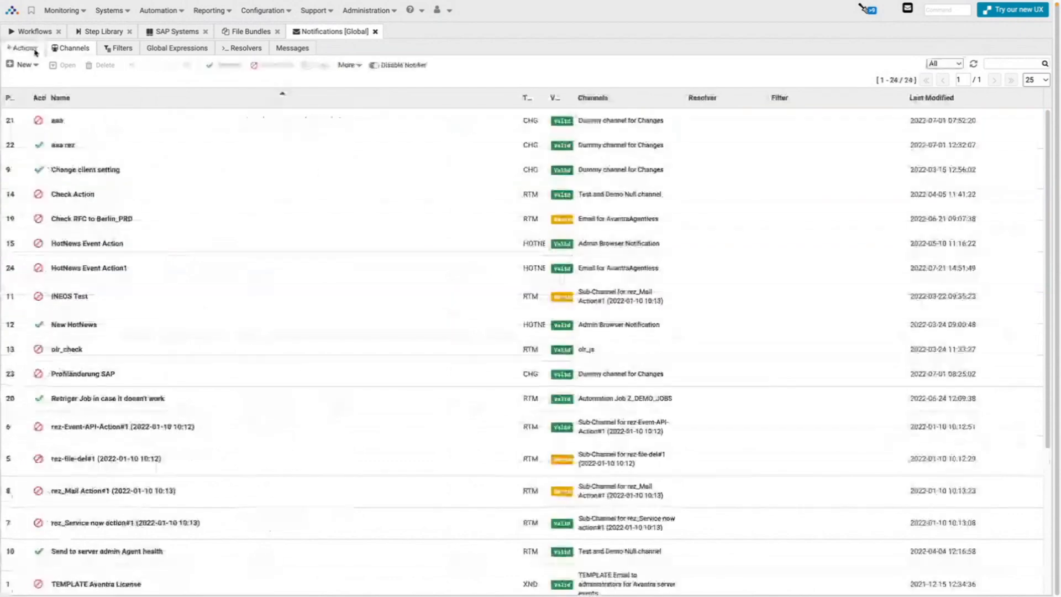
pyautogui.click(61, 50)
pyautogui.click(24, 64)
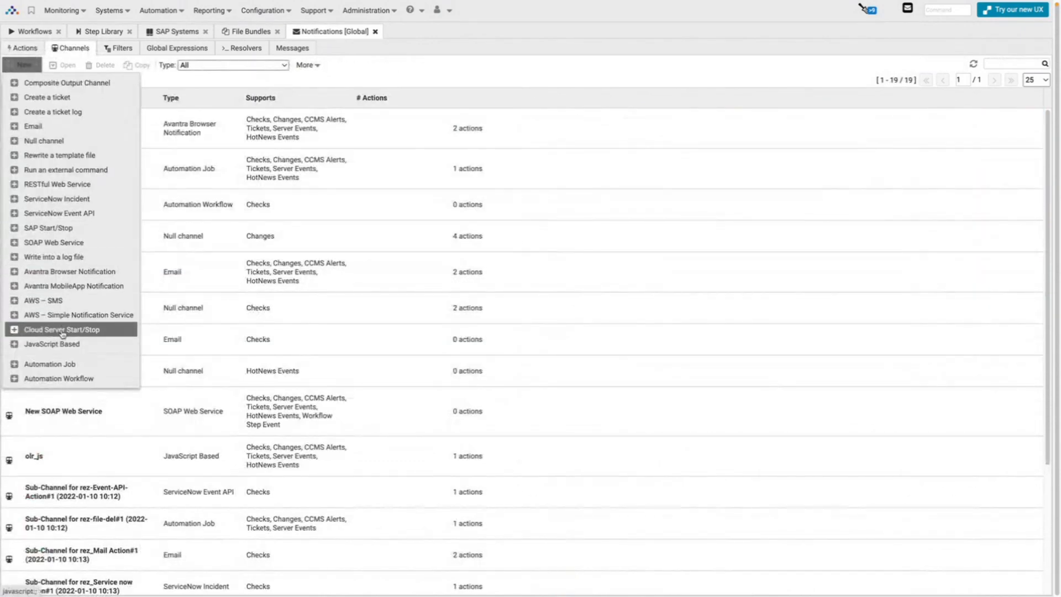
pyautogui.click(147, 378)
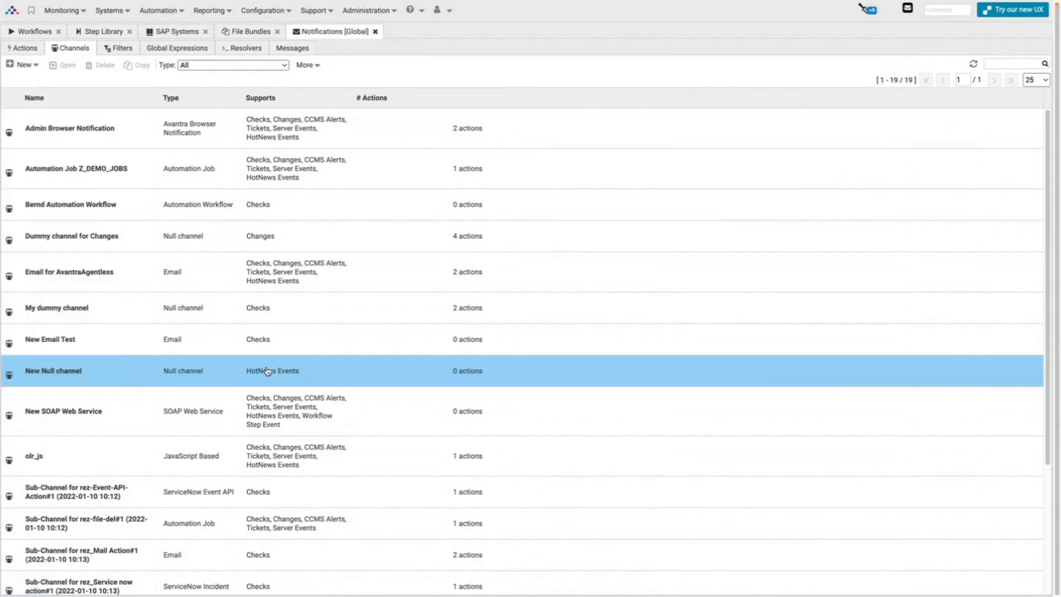
pyautogui.click(1030, 64)
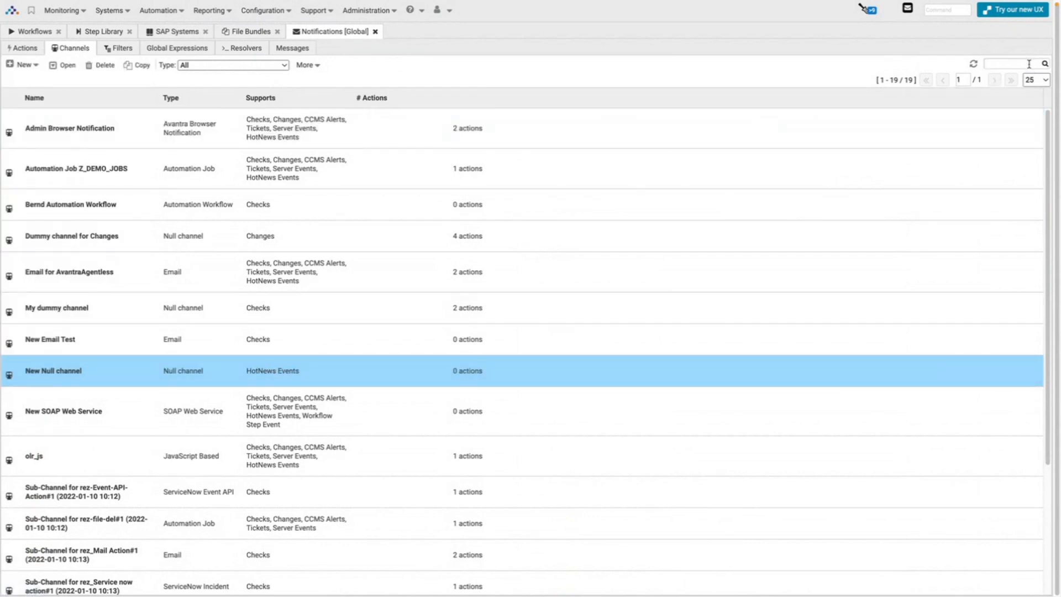
pyautogui.write('workf')
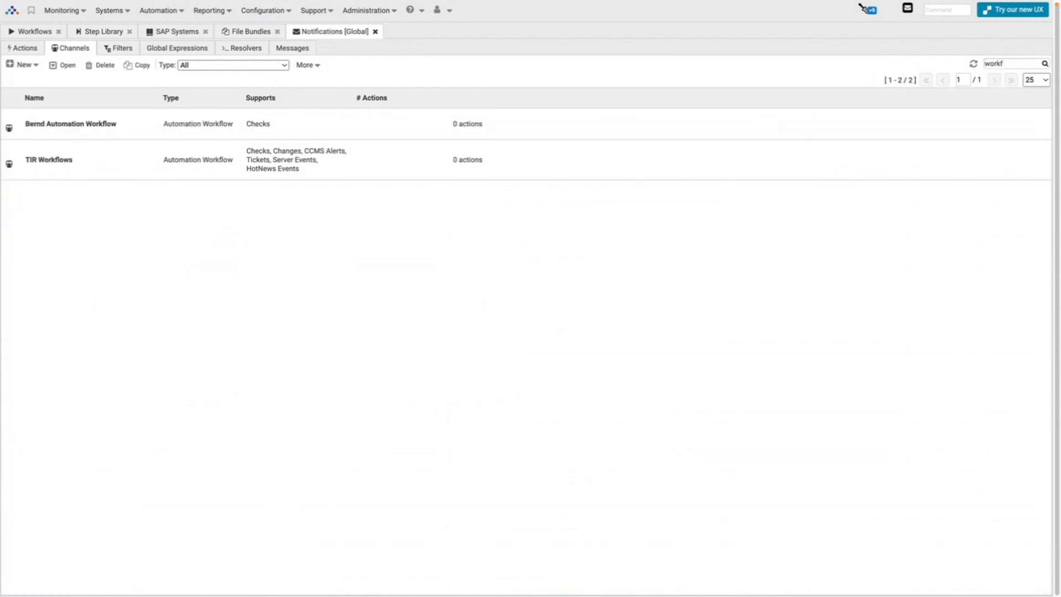
# Set the first Automation Workflow channel's Execute workflow to (Avantra) bcPatchUpdate.
pyautogui.doubleClick(146, 125)
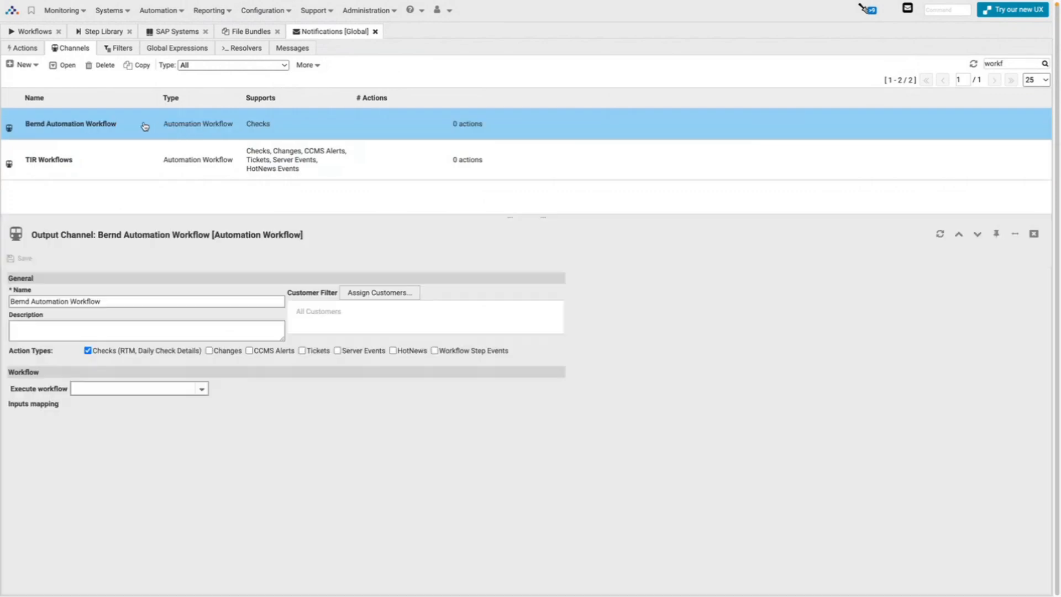
pyautogui.click(162, 174)
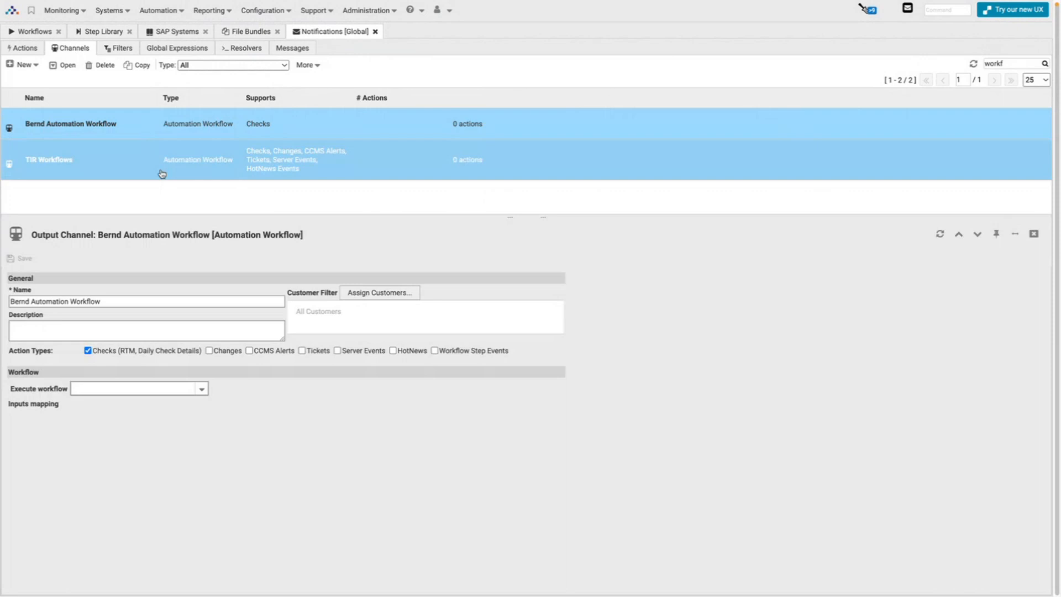
pyautogui.click(202, 389)
pyautogui.write('bc')
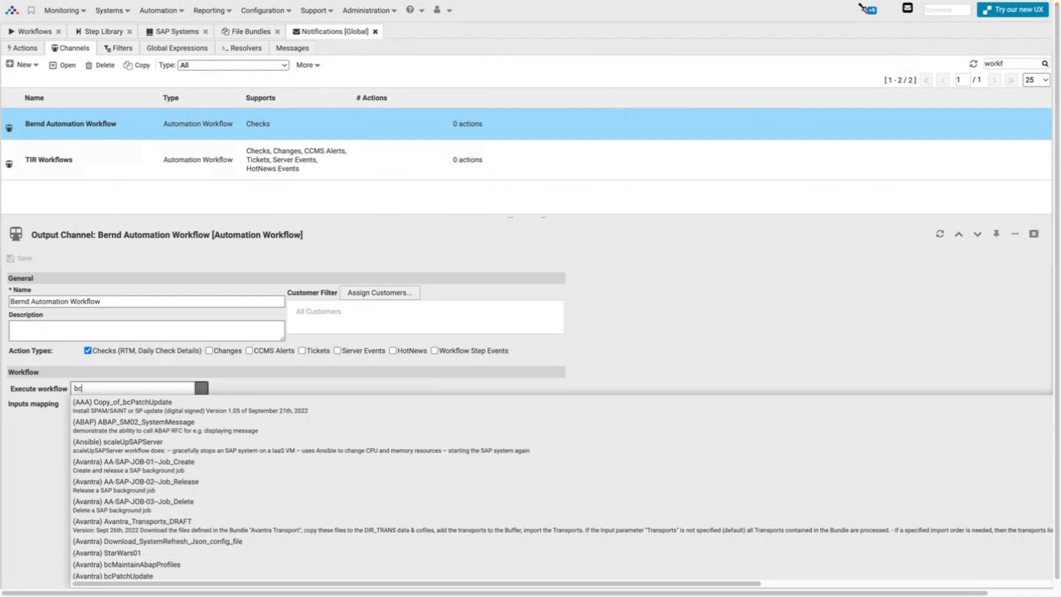
pyautogui.write('üp')
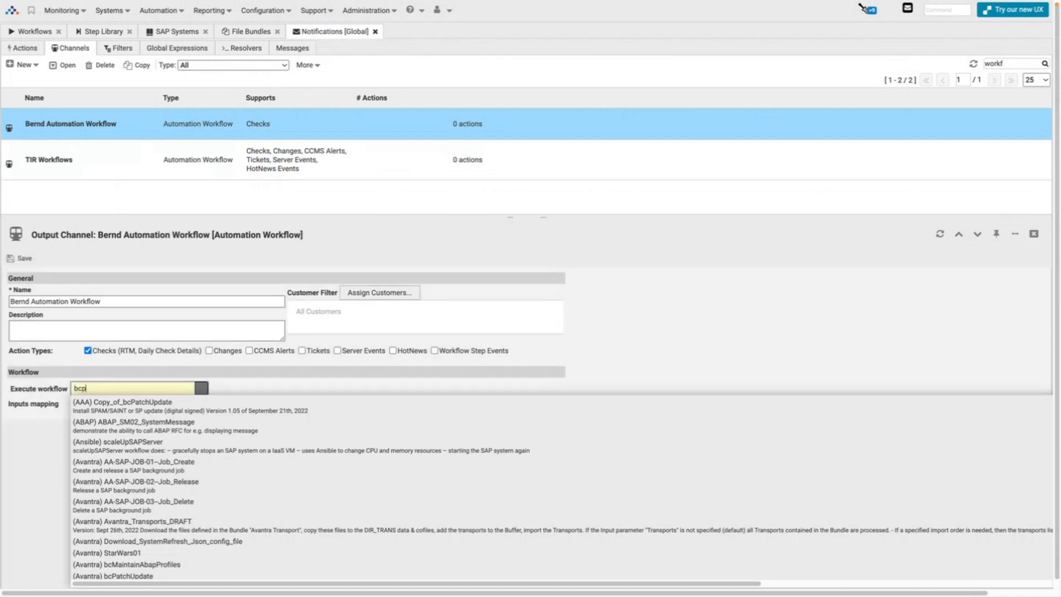
pyautogui.click(145, 576)
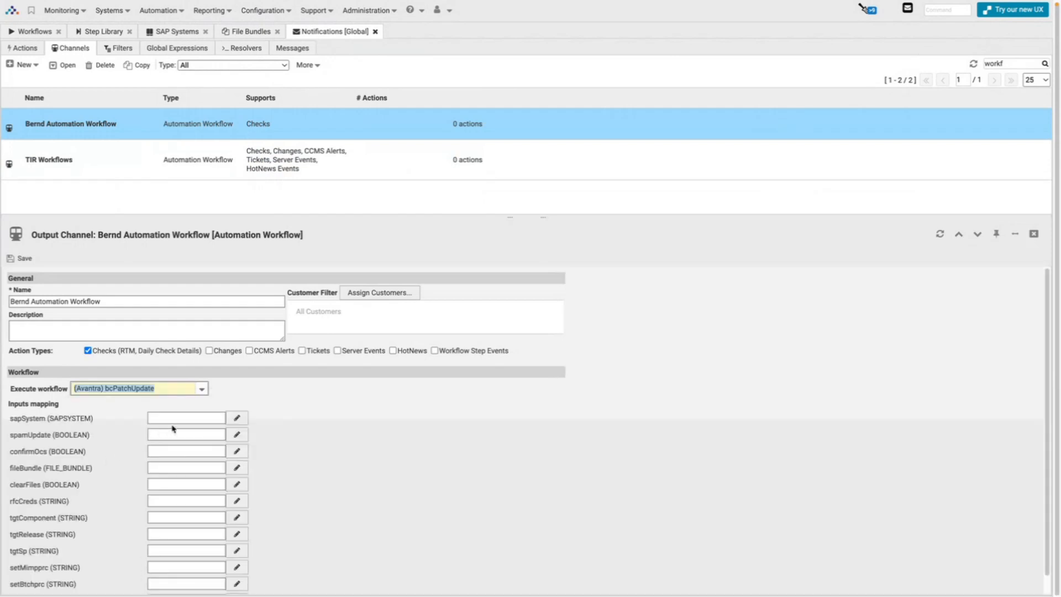
pyautogui.scroll(-1, 165, 448)
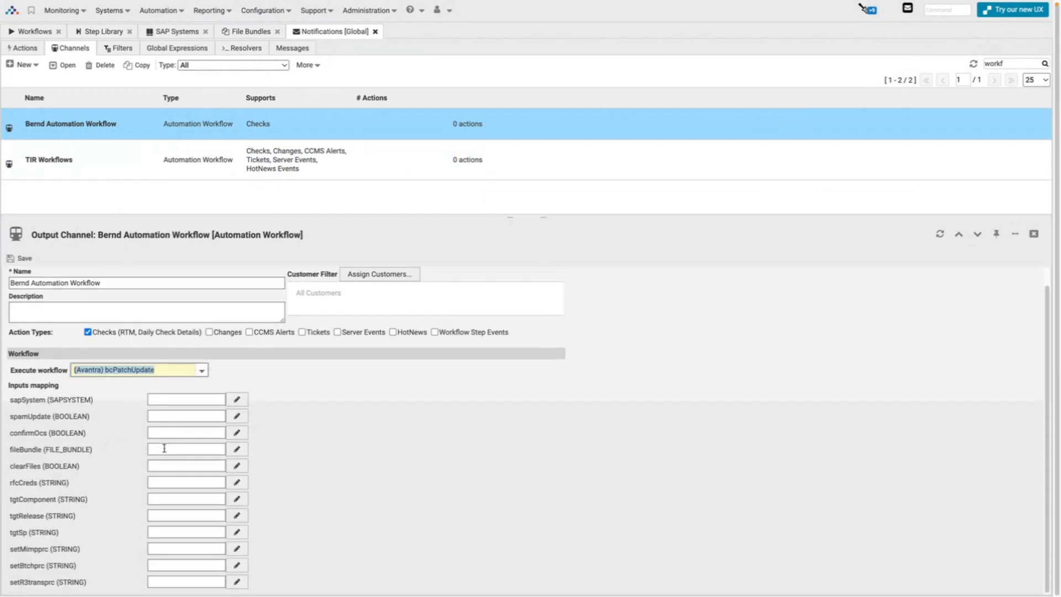
# Inspect the sapSystem interpolation options without inserting any, zoom the page to 110%, and close the channel panel.
pyautogui.click(231, 406)
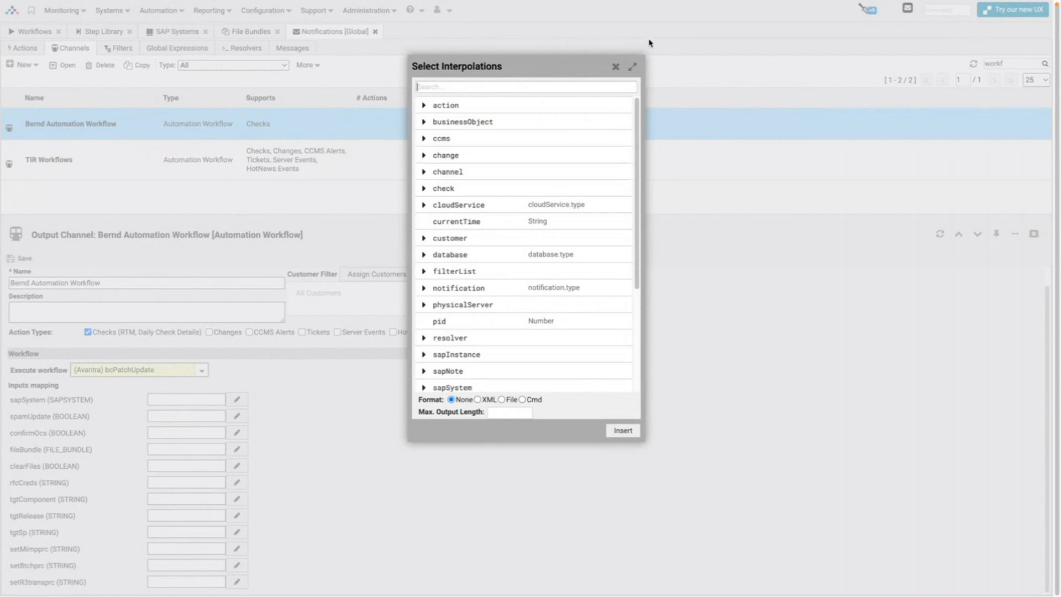
pyautogui.click(615, 66)
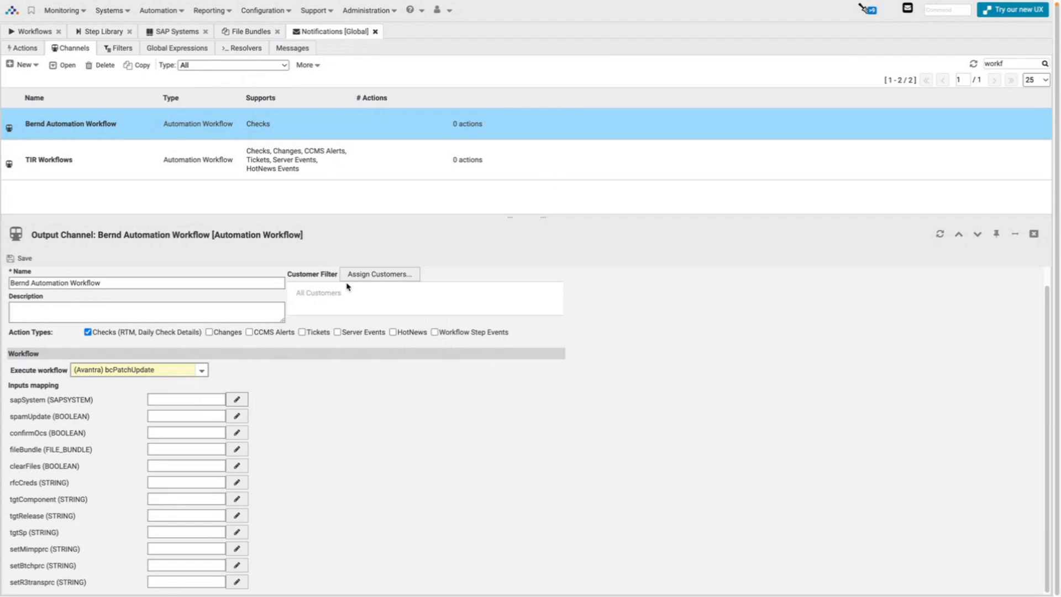
pyautogui.hotkey('ctrl', '+')
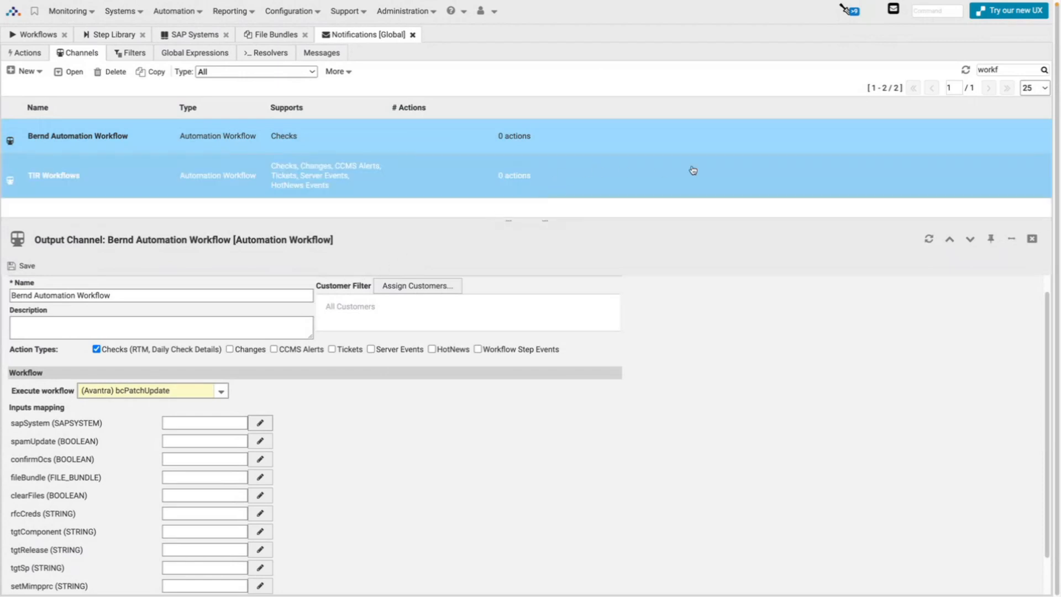
pyautogui.click(1033, 239)
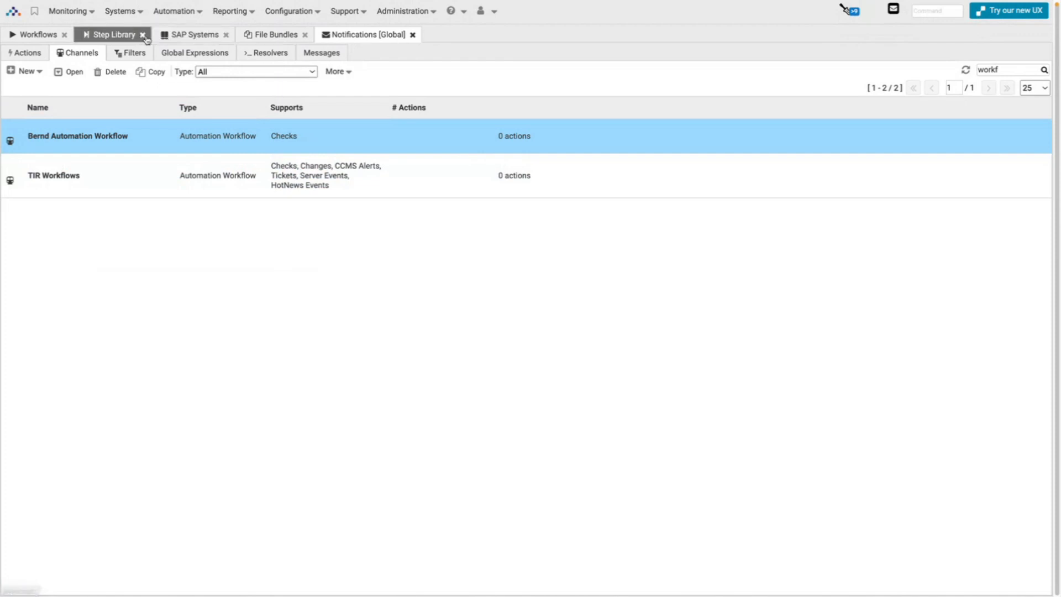
# In the Step Library, replace the old bcuser search term with 'ansible'.
pyautogui.click(112, 36)
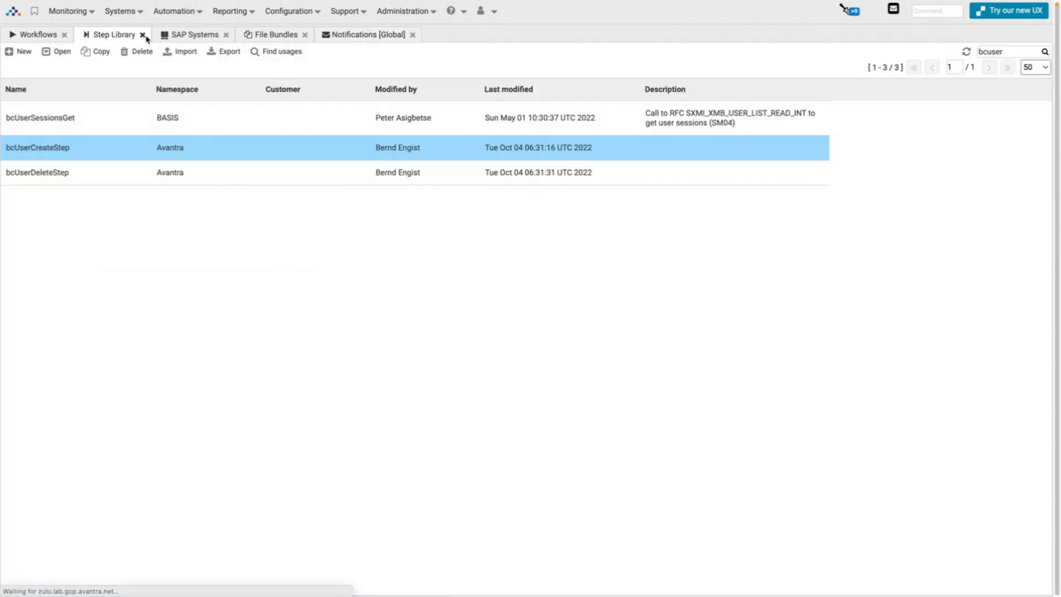
pyautogui.doubleClick(999, 51)
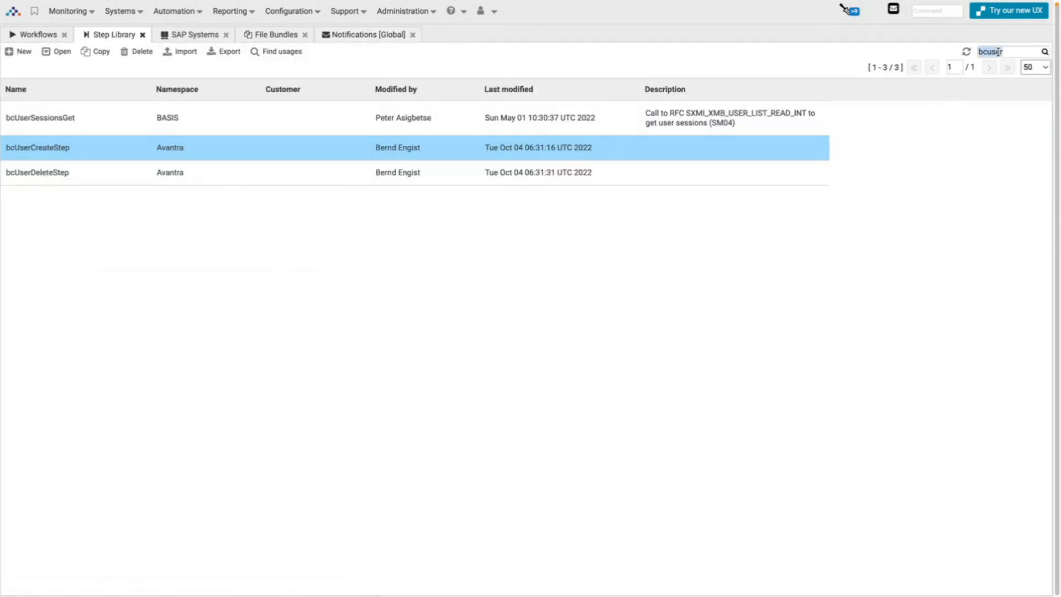
pyautogui.write('ansib')
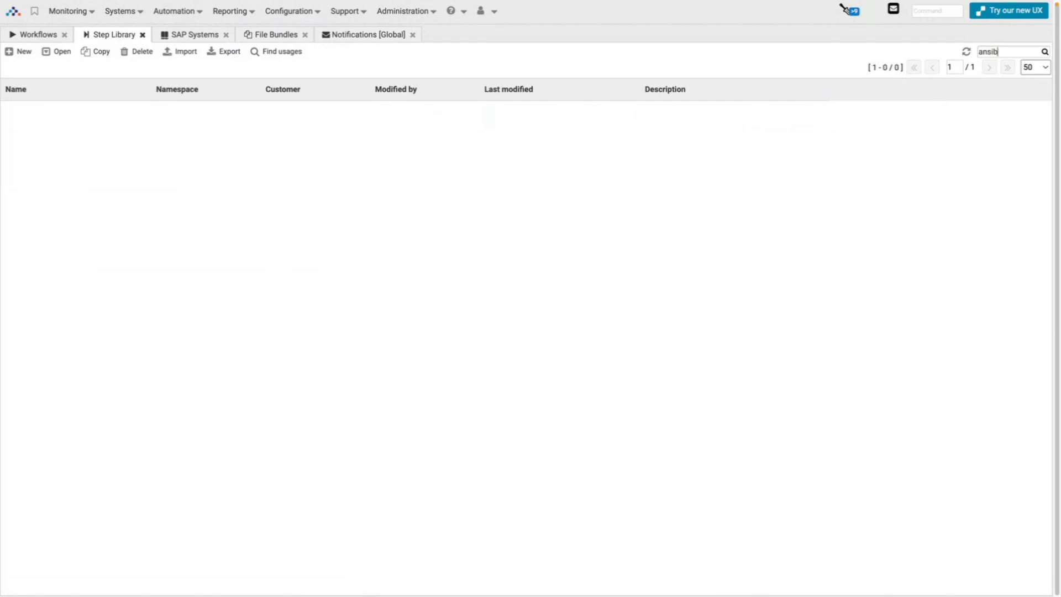
pyautogui.write('le')
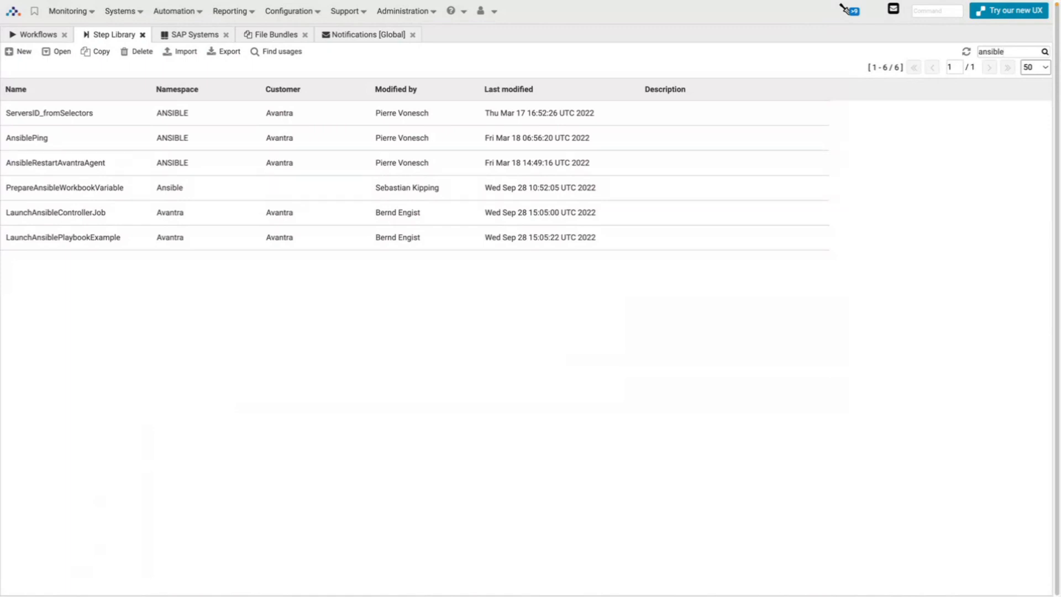
# Look through the Ansible steps in the Step Library and open LaunchAnsibleControllerJob's code.
pyautogui.click(768, 111)
pyautogui.click(398, 188)
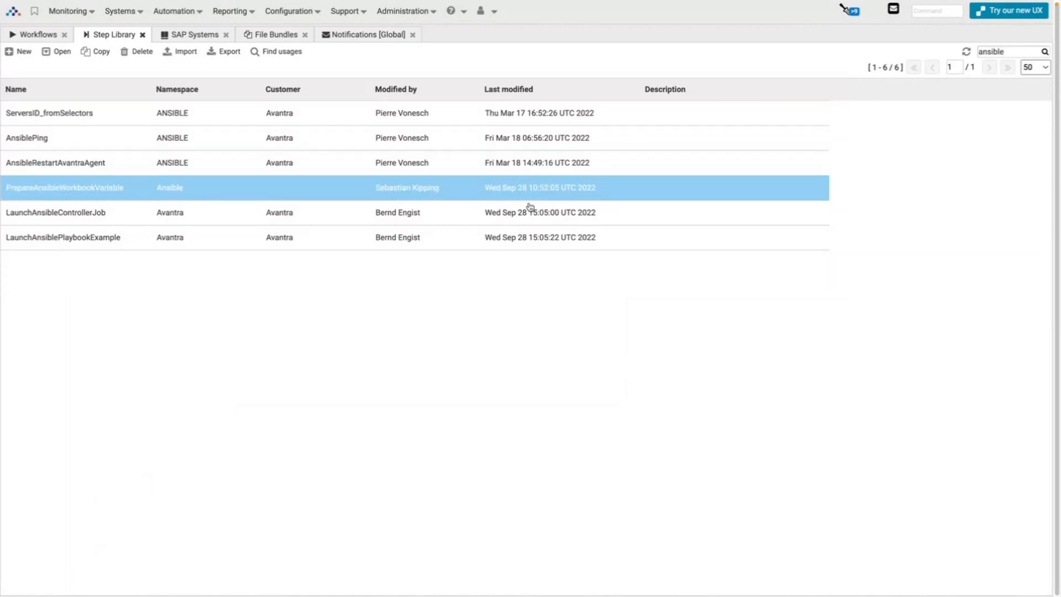
pyautogui.click(343, 206)
pyautogui.doubleClick(130, 215)
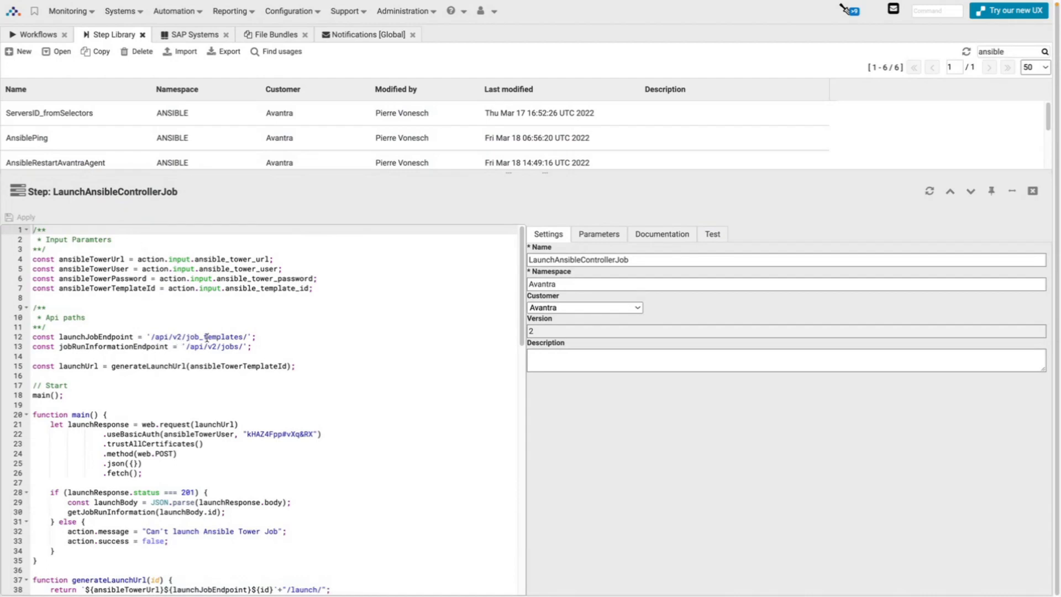
# Read through the LaunchAnsibleControllerJob code, close it, and select the LaunchAnsiblePlaybookExample step.
pyautogui.scroll(-10, 258, 331)
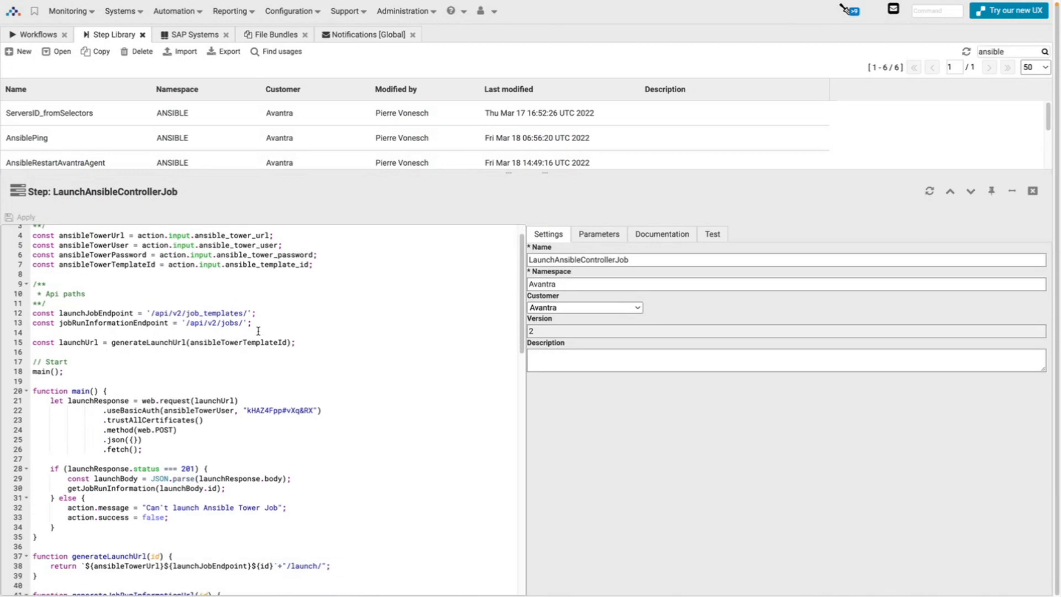
pyautogui.scroll(9, 258, 331)
pyautogui.scroll(2, 258, 331)
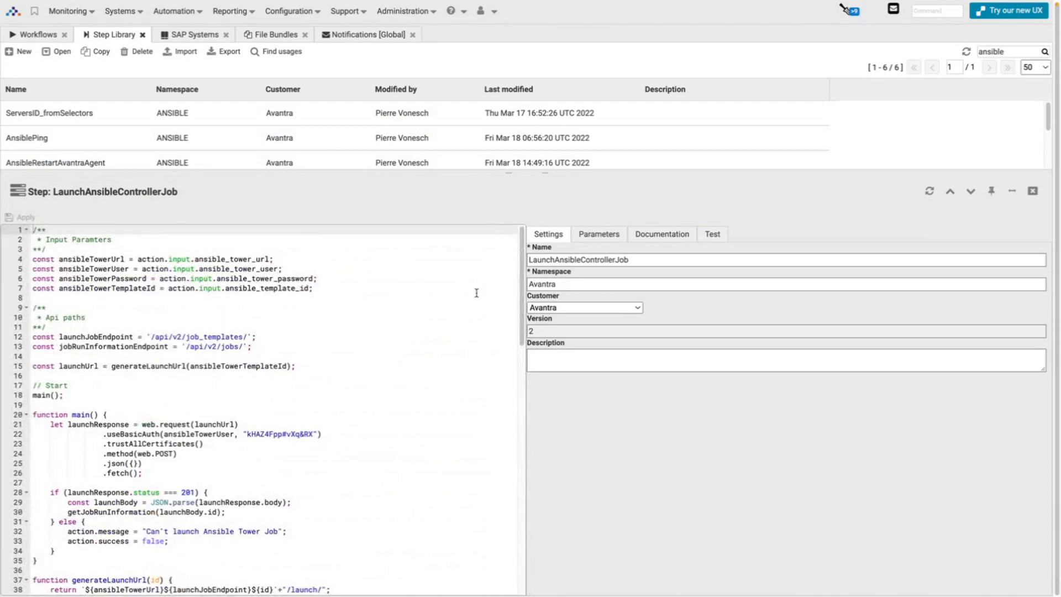
pyautogui.click(1031, 193)
pyautogui.keyDown('ctrl'); pyautogui.click(200, 237); pyautogui.keyUp('ctrl')
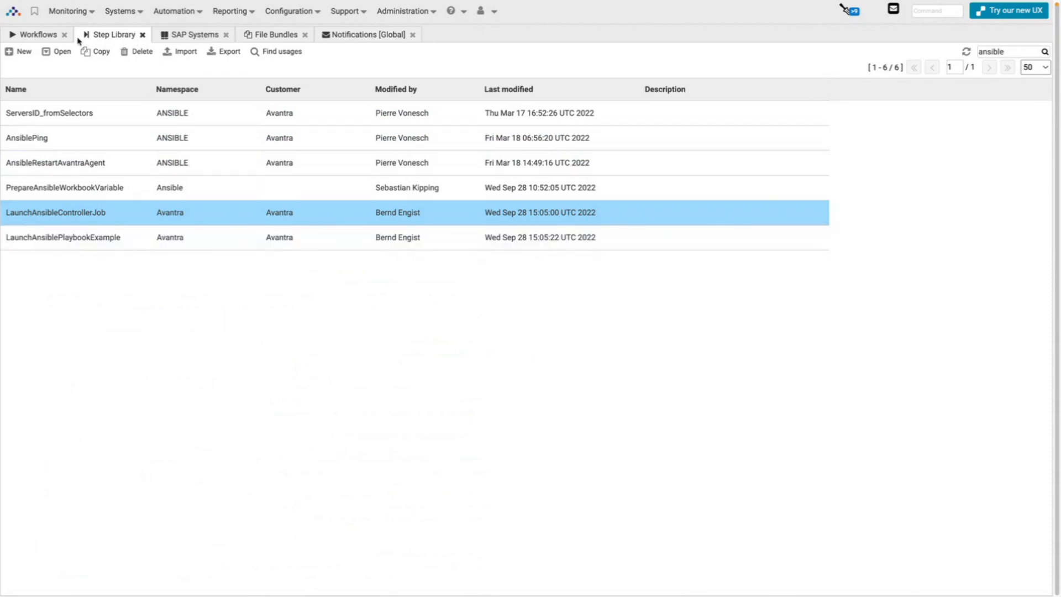
# Filter the workflows list to 'ansible' and open the scaleUpSAPServer workflow's details.
pyautogui.click(36, 35)
pyautogui.doubleClick(995, 47)
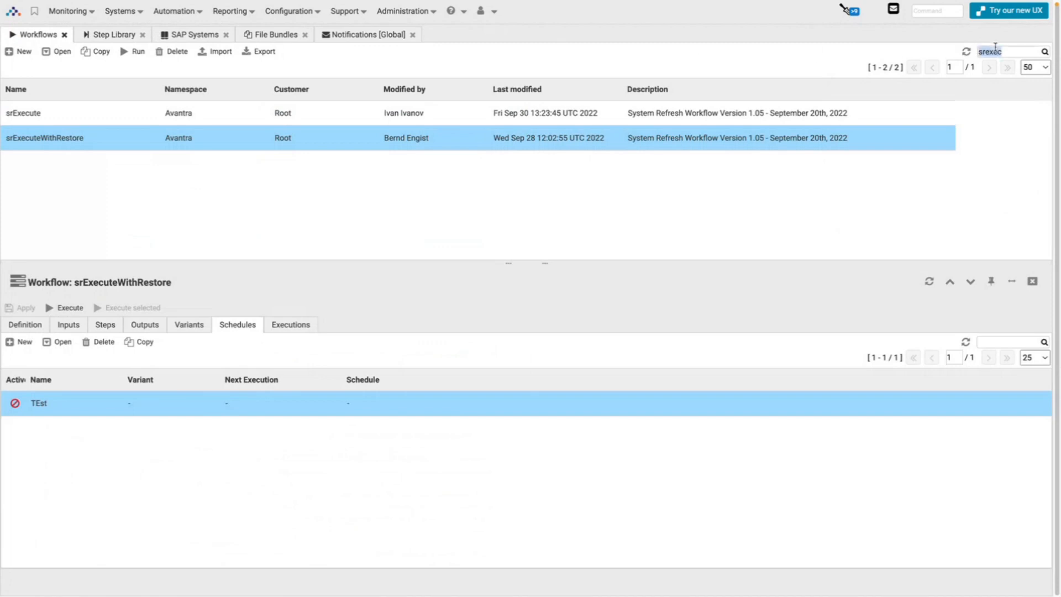
pyautogui.write('ansible')
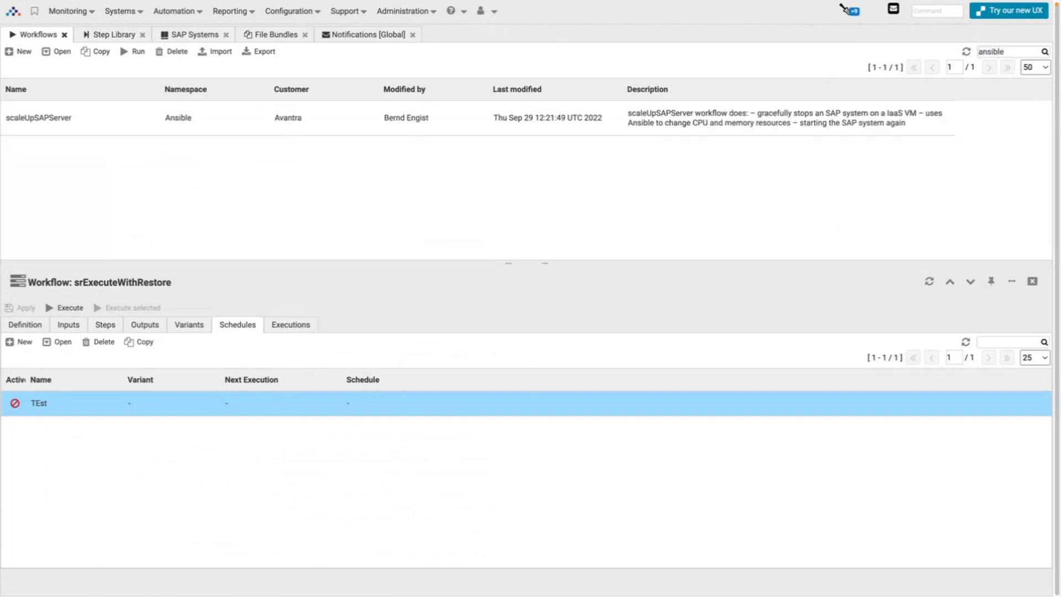
pyautogui.click(486, 111)
pyautogui.click(111, 118)
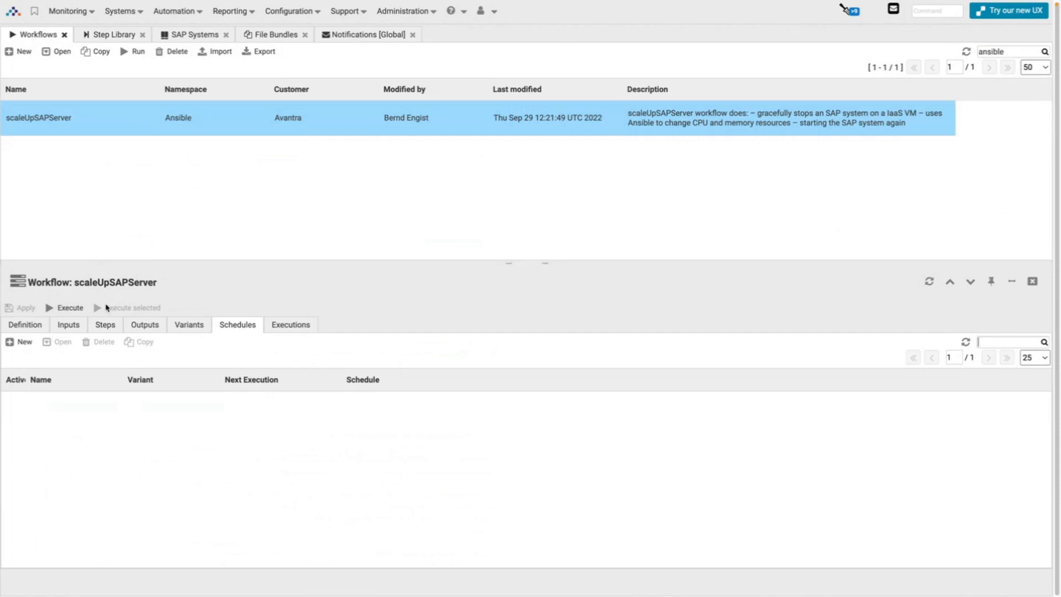
# Review scaleUpSAPServer's definition and inputs, highlighting the machineType default e2-standard-8.
pyautogui.click(24, 326)
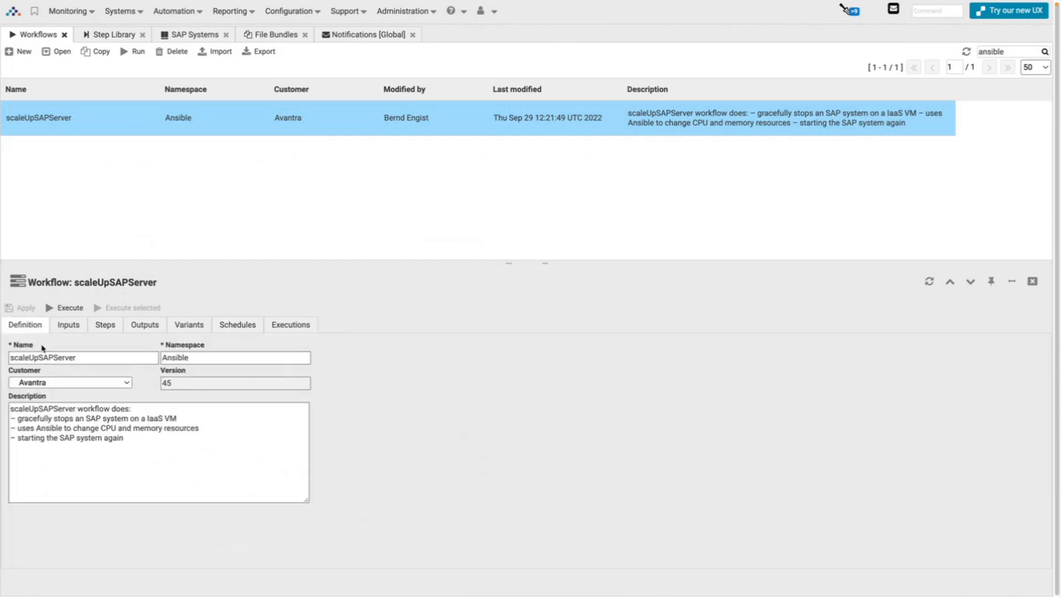
pyautogui.click(67, 326)
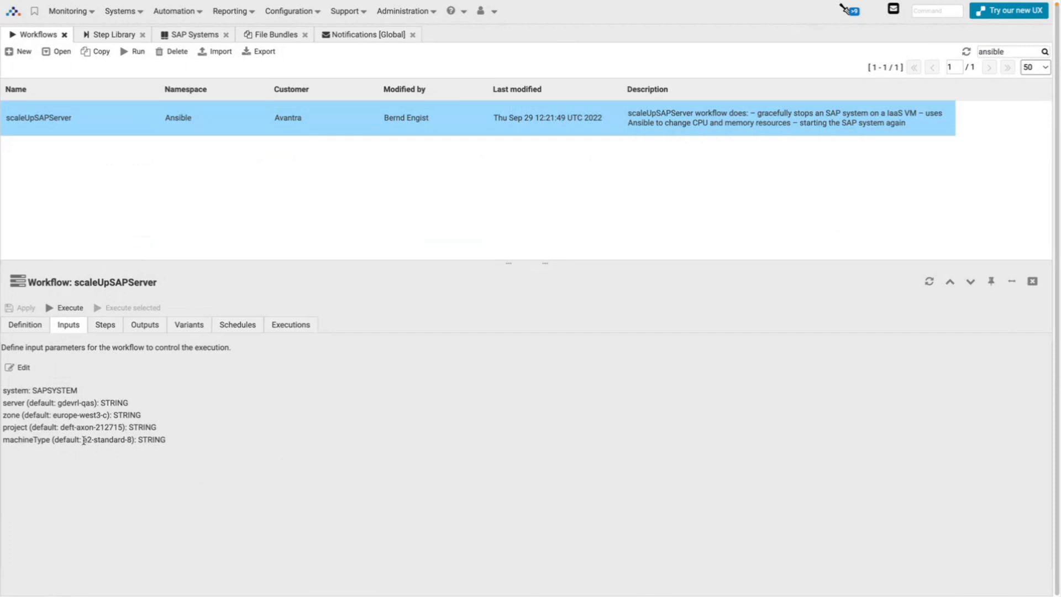
pyautogui.moveTo(84, 441); pyautogui.dragTo(133, 440)
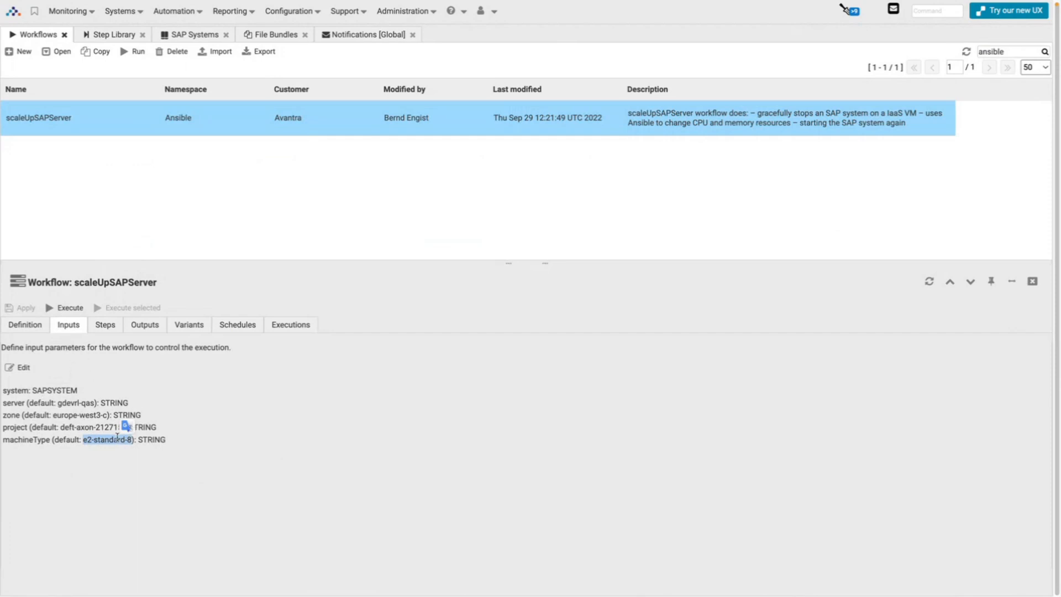
pyautogui.moveTo(135, 440); pyautogui.dragTo(128, 441)
pyautogui.click(106, 325)
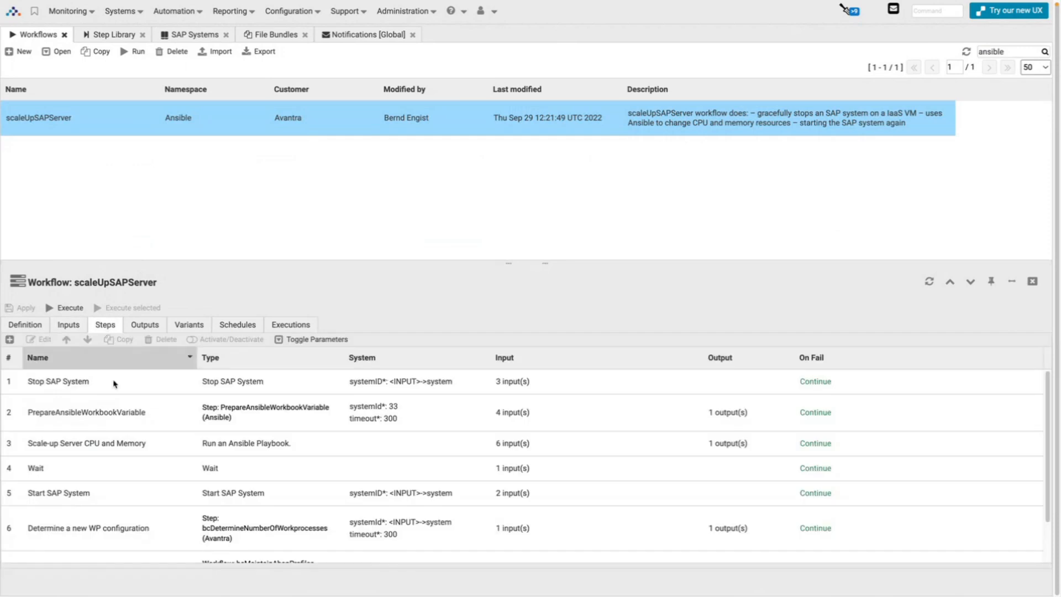
pyautogui.click(173, 386)
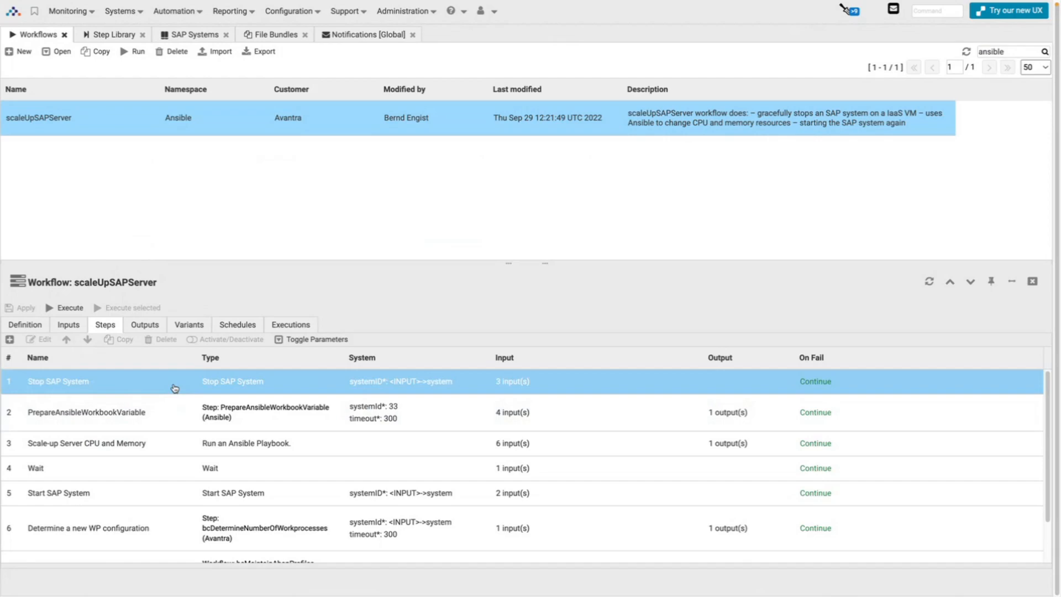
pyautogui.doubleClick(167, 442)
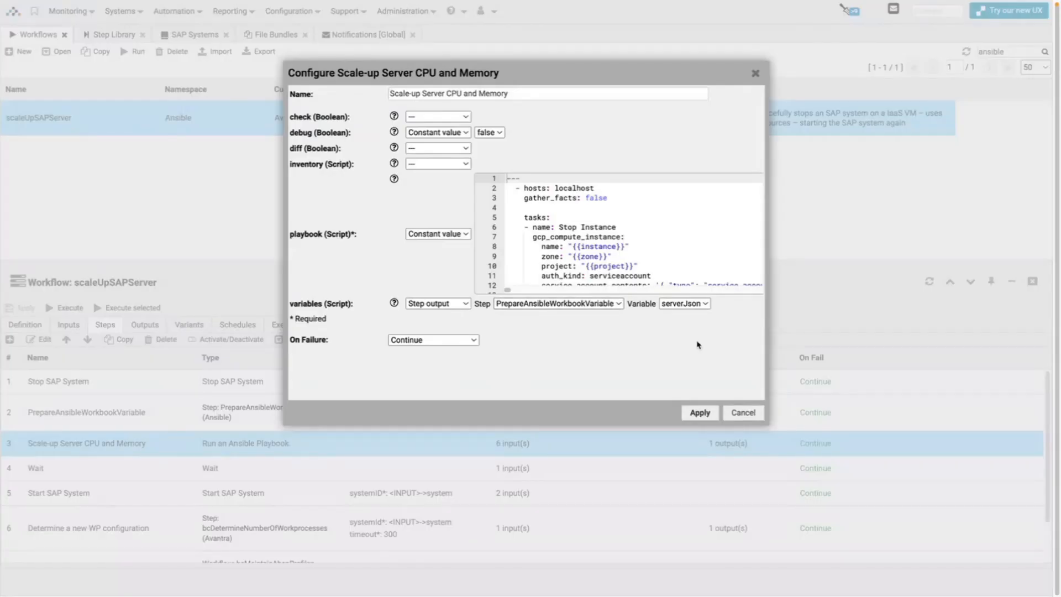
pyautogui.hotkey('ctrl', 'a')
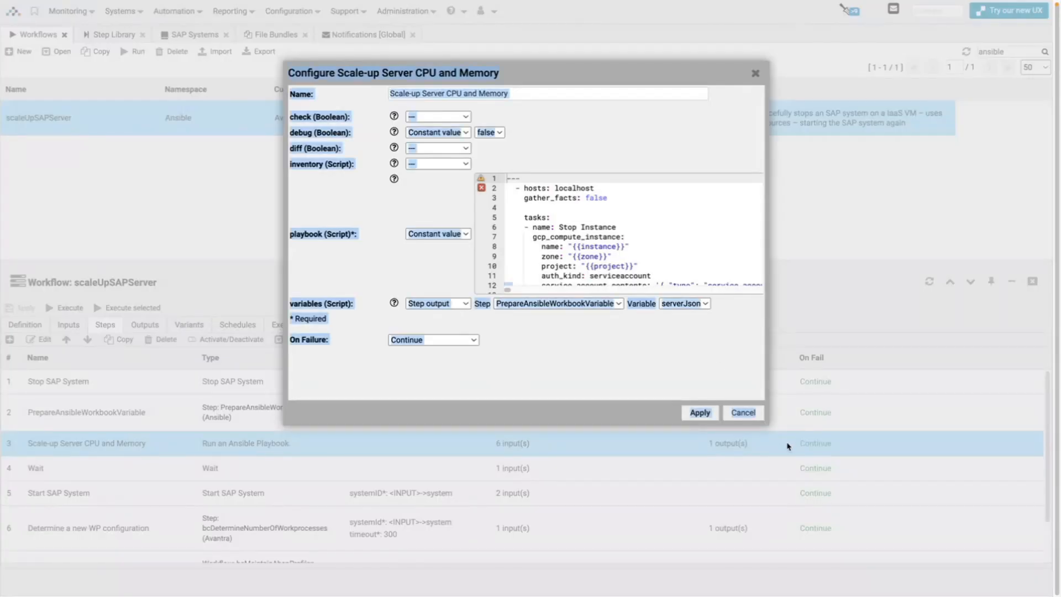
pyautogui.click(724, 345)
pyautogui.moveTo(770, 425); pyautogui.dragTo(818, 426)
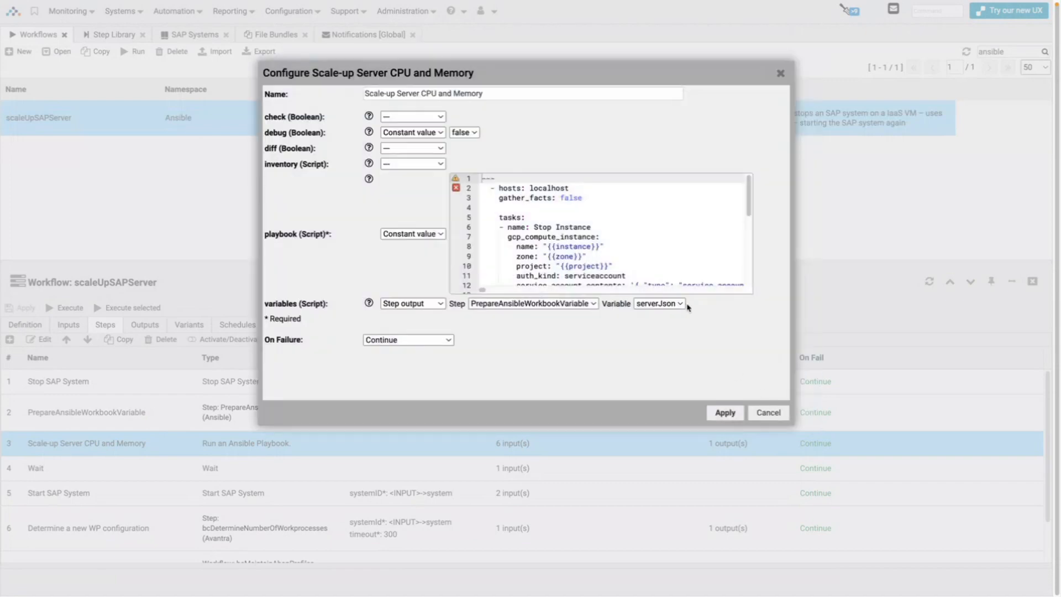
pyautogui.scroll(-4, 660, 232)
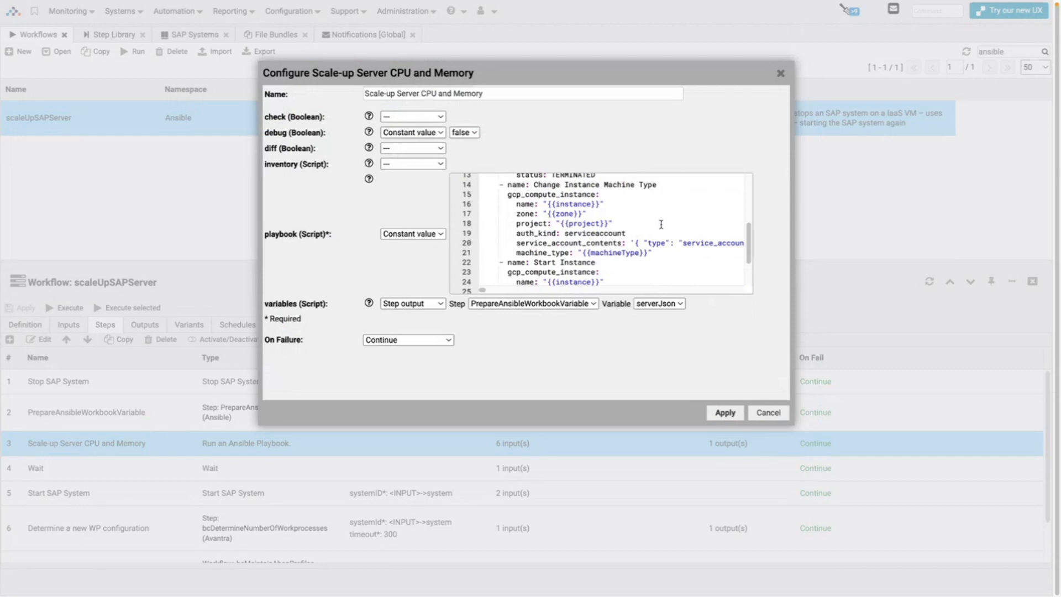
pyautogui.scroll(5, 661, 225)
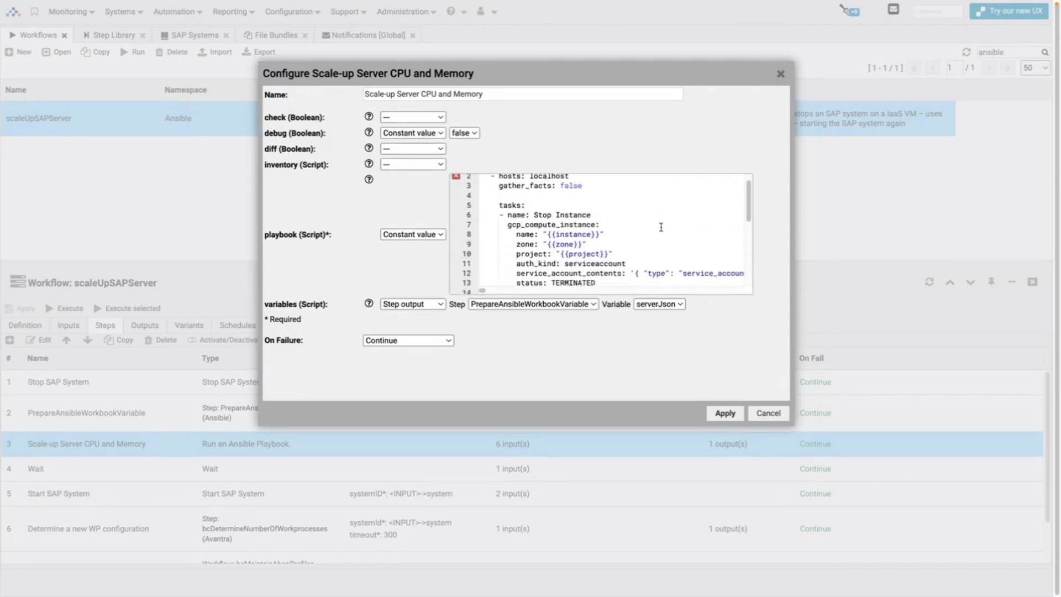
pyautogui.scroll(-3, 661, 227)
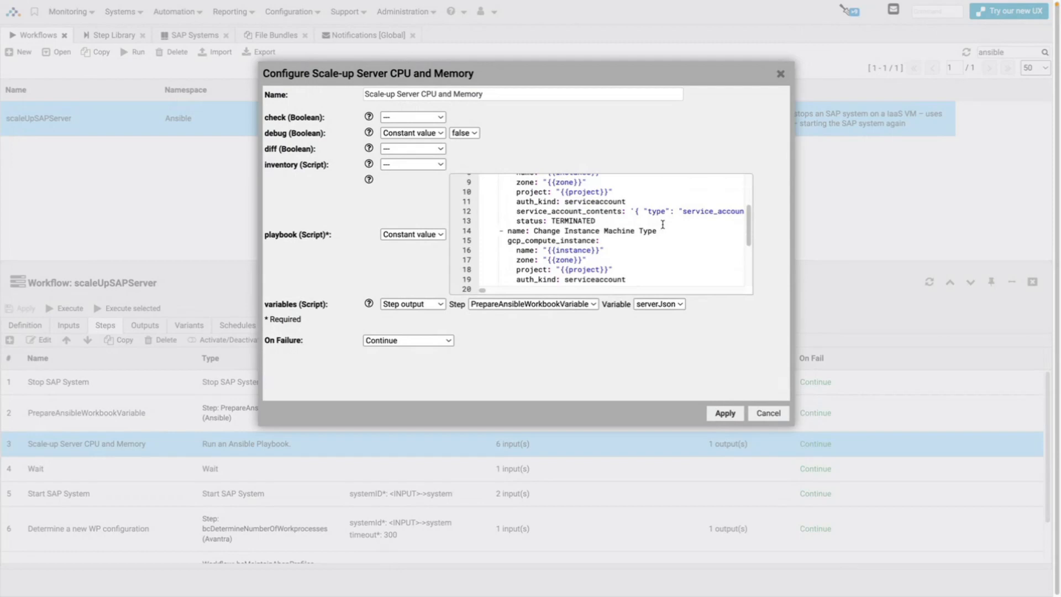
pyautogui.scroll(-3, 662, 226)
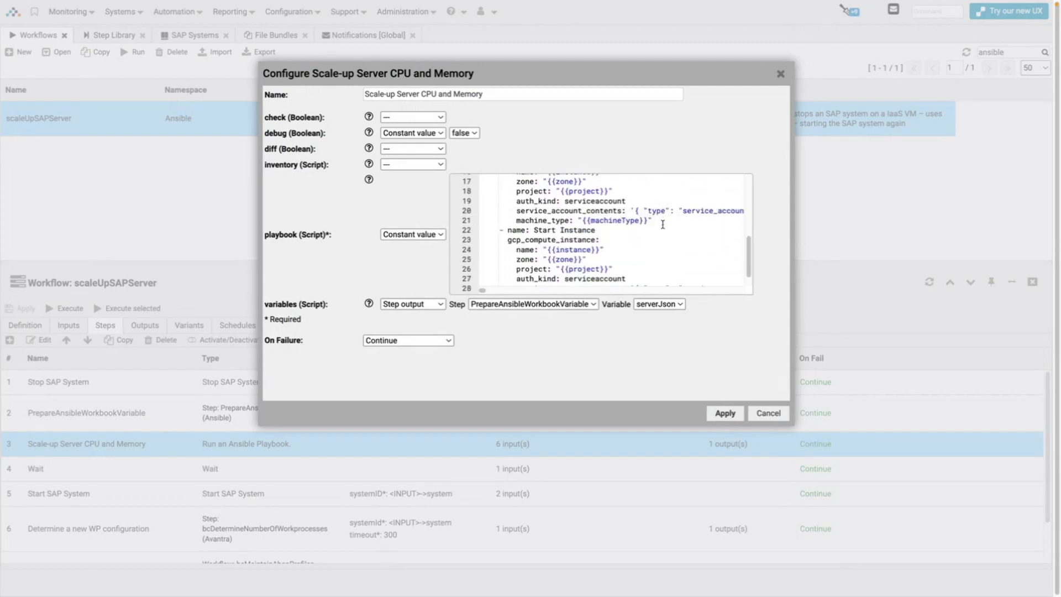
pyautogui.scroll(-1, 663, 224)
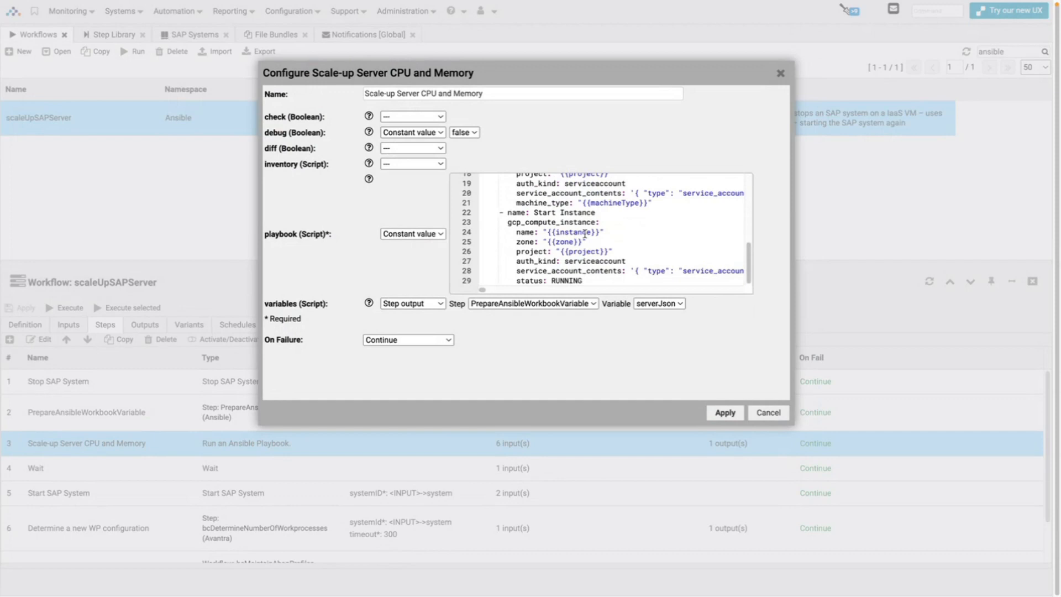
# Close the step configuration unchanged and expand the latest scaleUpSAPServer execution.
pyautogui.click(769, 413)
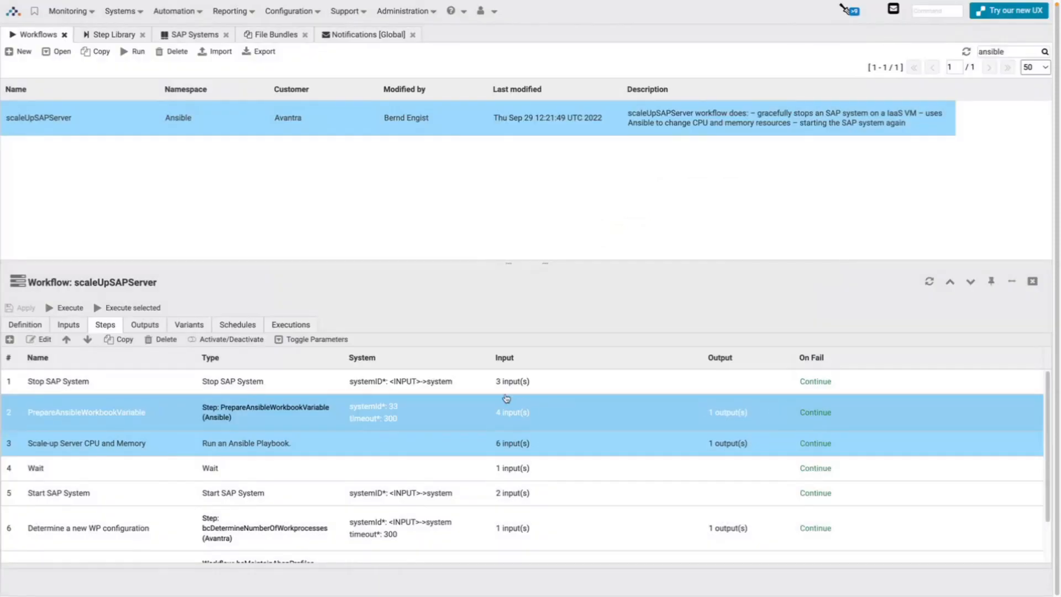
pyautogui.scroll(-2, 133, 486)
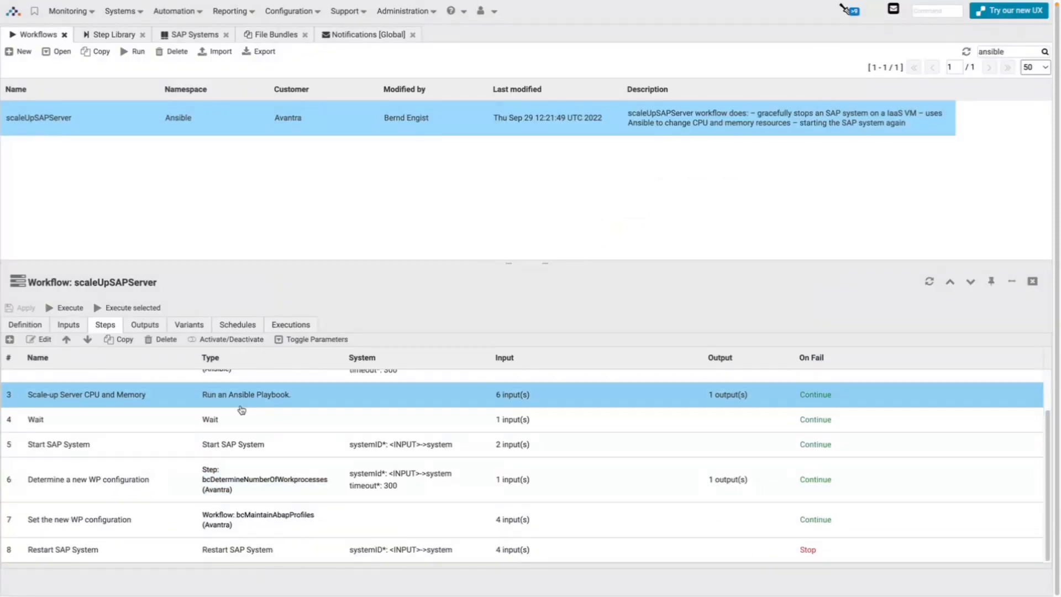
pyautogui.click(296, 325)
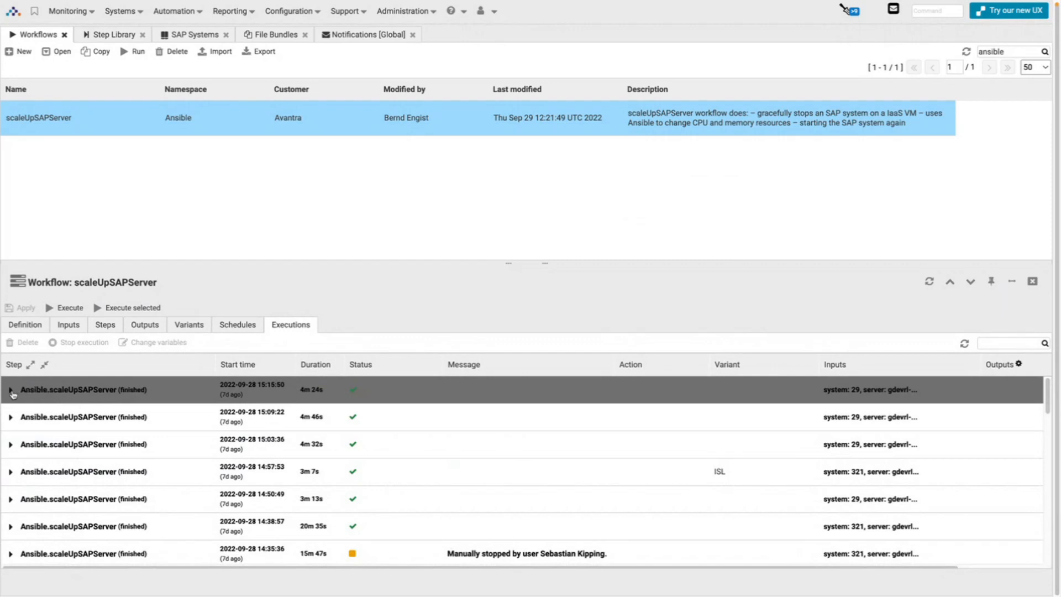
pyautogui.click(11, 391)
# Inspect the executed steps from Stop SAP System to Start SAP System, then return to Steps.
pyautogui.click(81, 419)
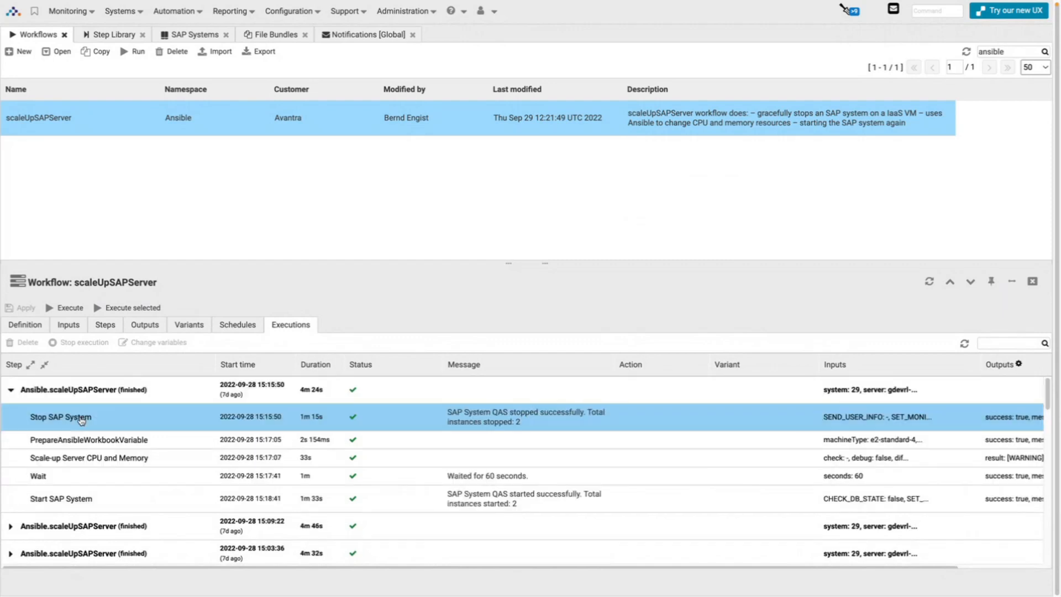
pyautogui.click(83, 441)
pyautogui.click(84, 459)
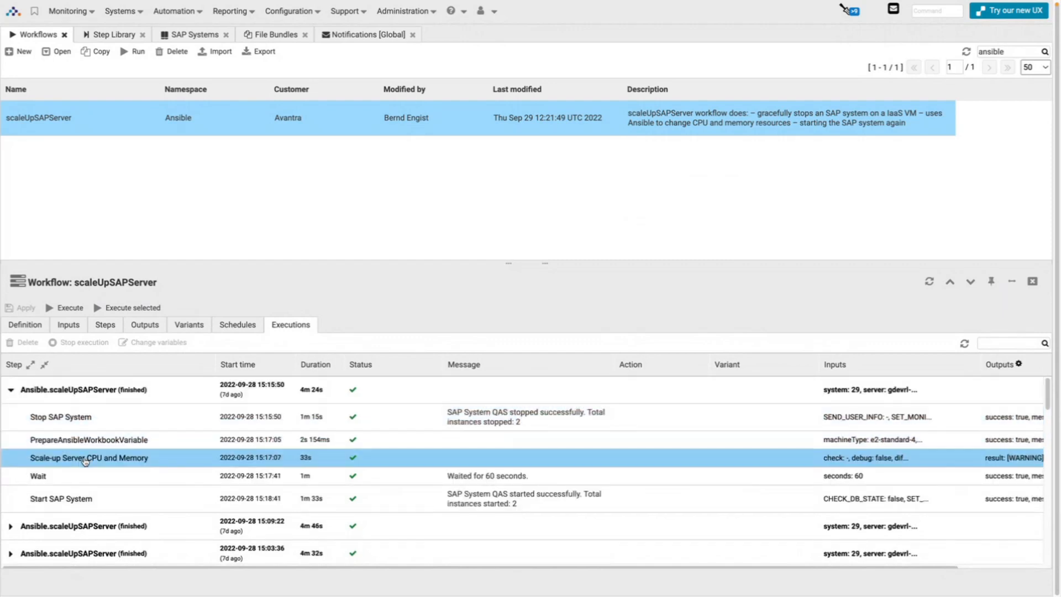
pyautogui.click(87, 474)
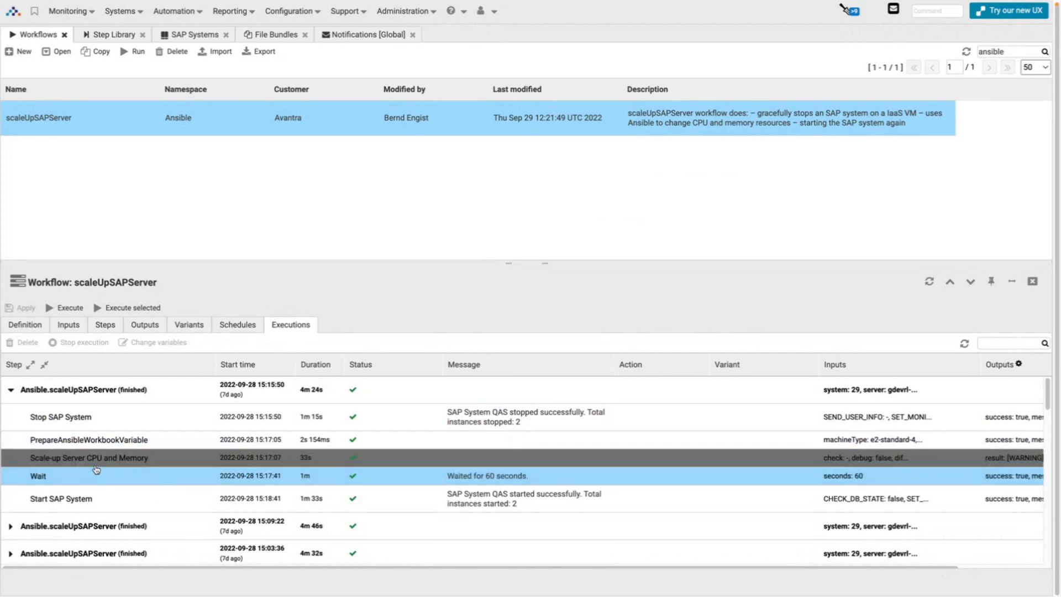
pyautogui.click(100, 507)
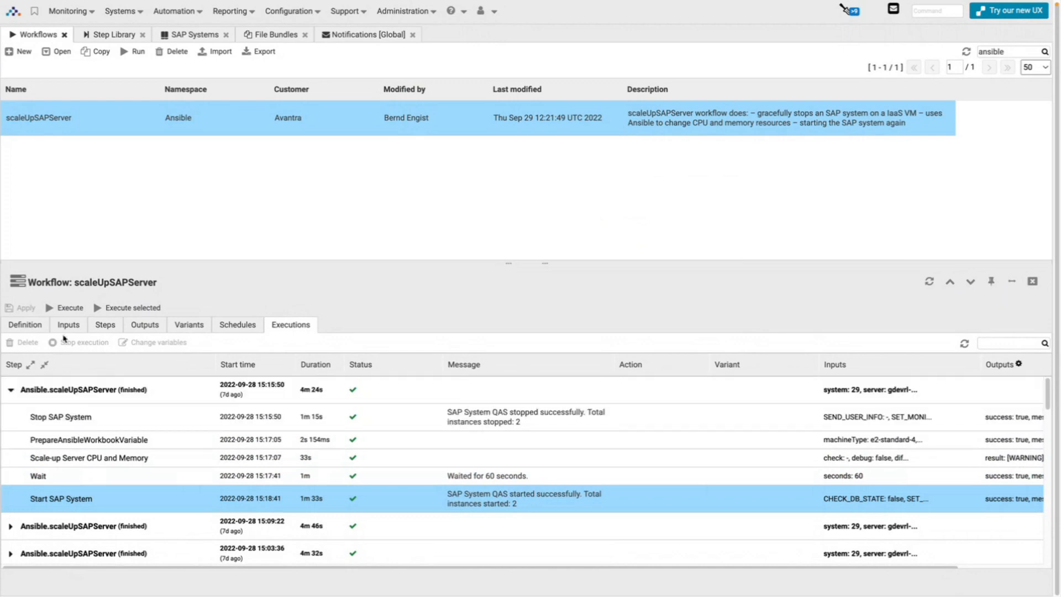
pyautogui.click(105, 326)
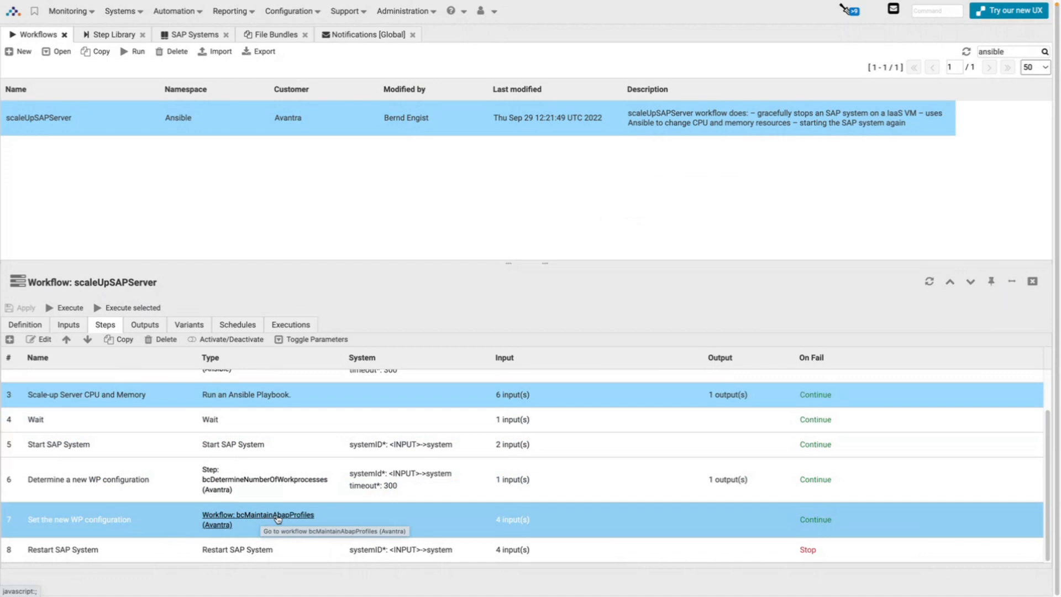
# View the called bcMaintainAbapProfiles workflow's first variant, then return to the scaleUpSAPServer steps.
pyautogui.click(278, 519)
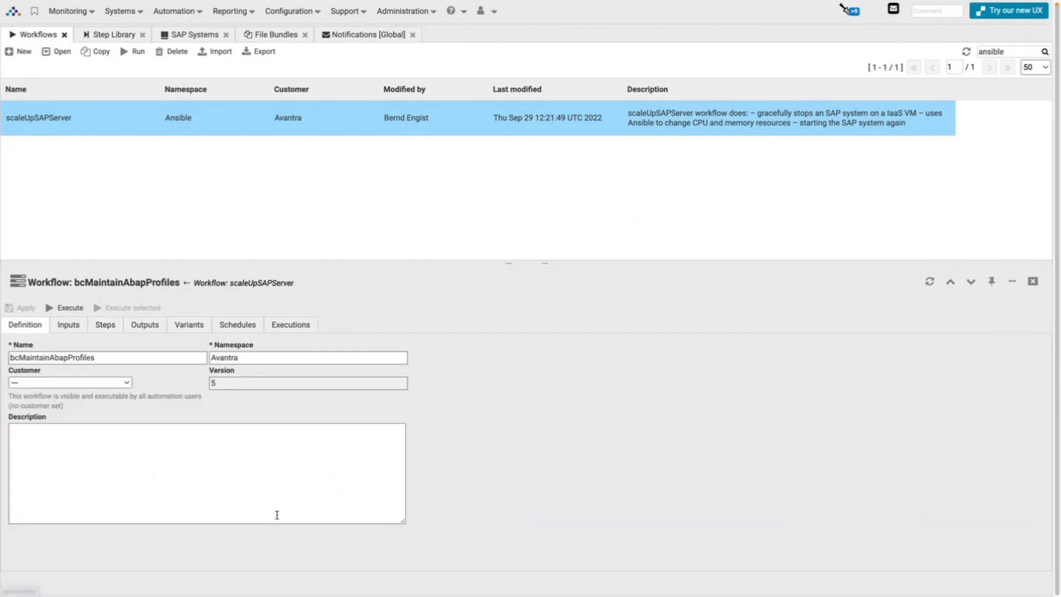
pyautogui.click(184, 327)
pyautogui.click(160, 421)
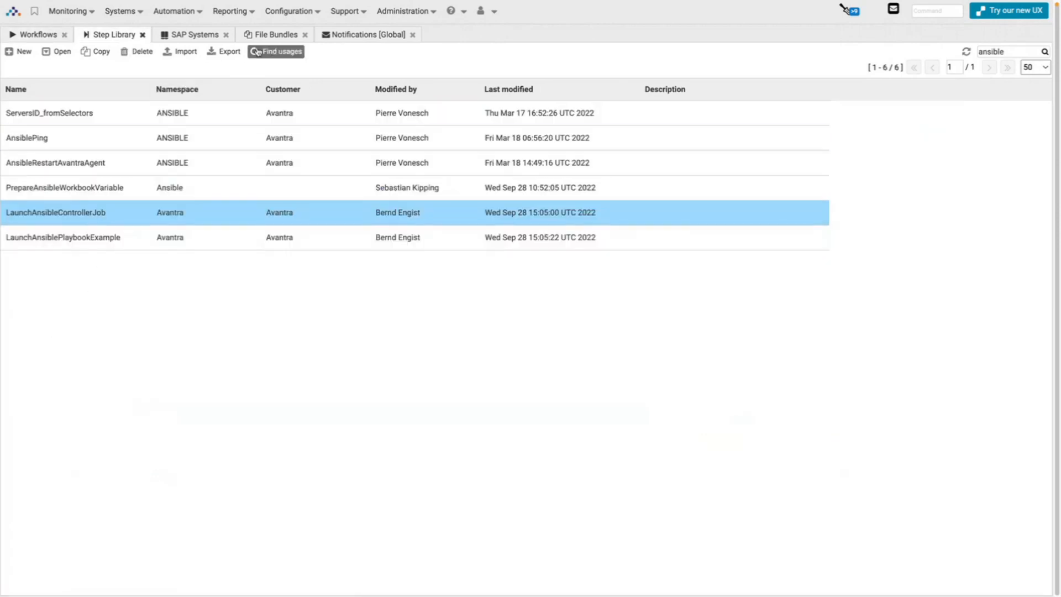
pyautogui.click(38, 34)
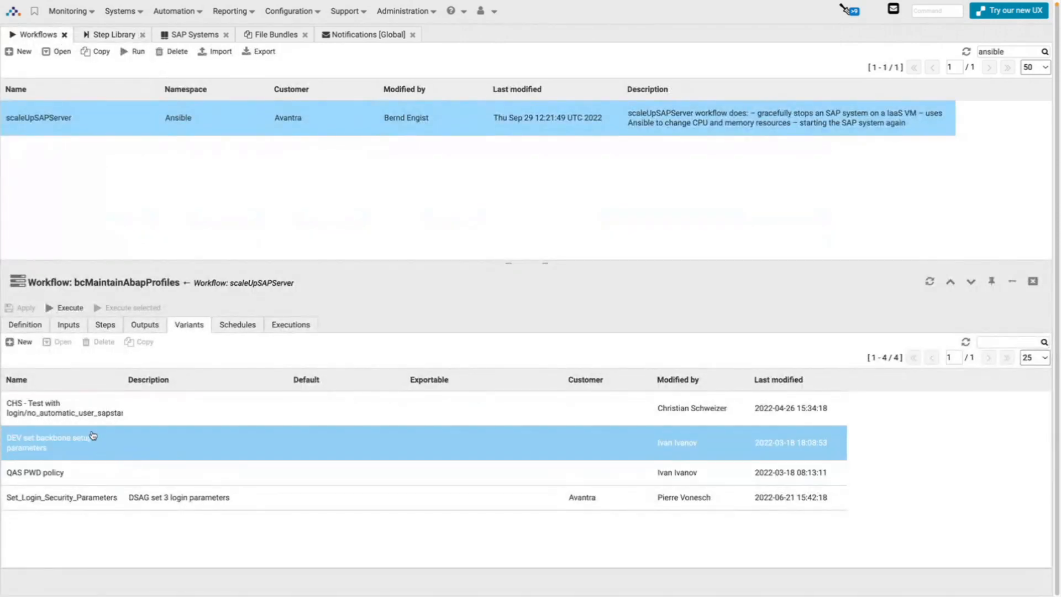
pyautogui.click(242, 284)
pyautogui.scroll(-2, 282, 496)
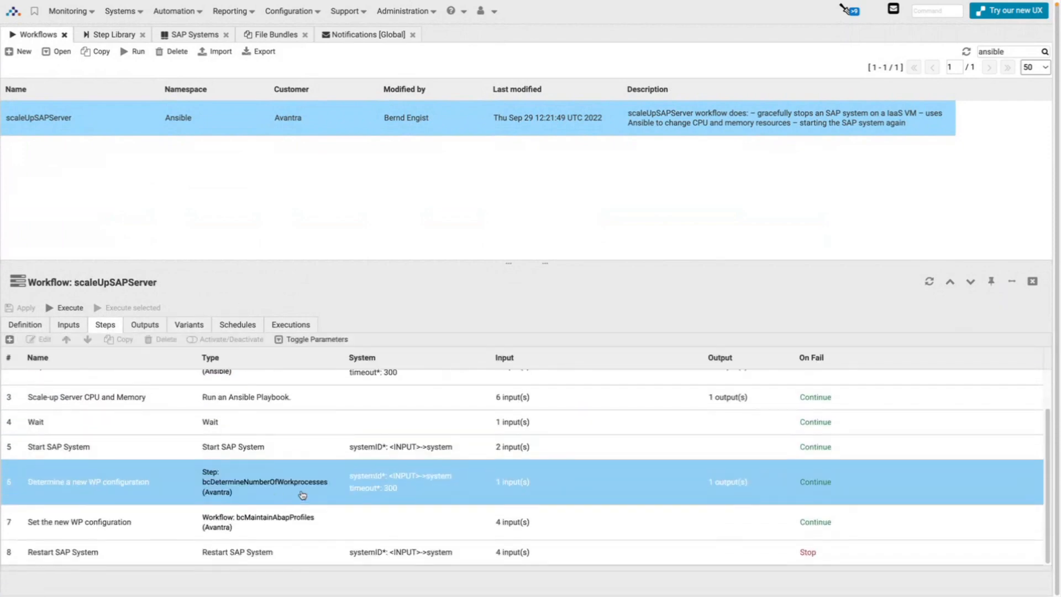
pyautogui.click(430, 489)
pyautogui.doubleClick(430, 489)
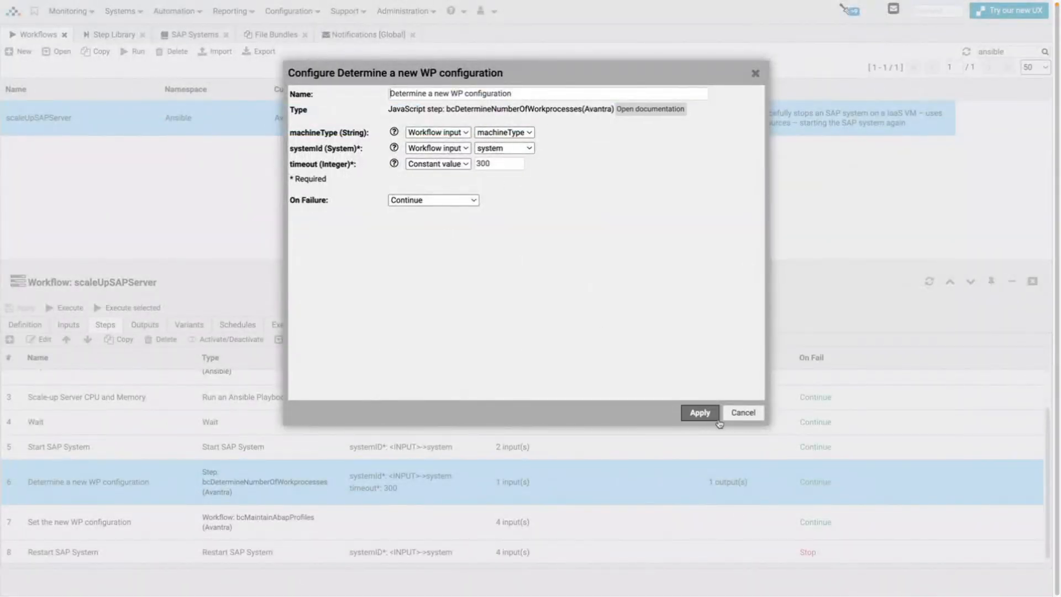
pyautogui.click(697, 412)
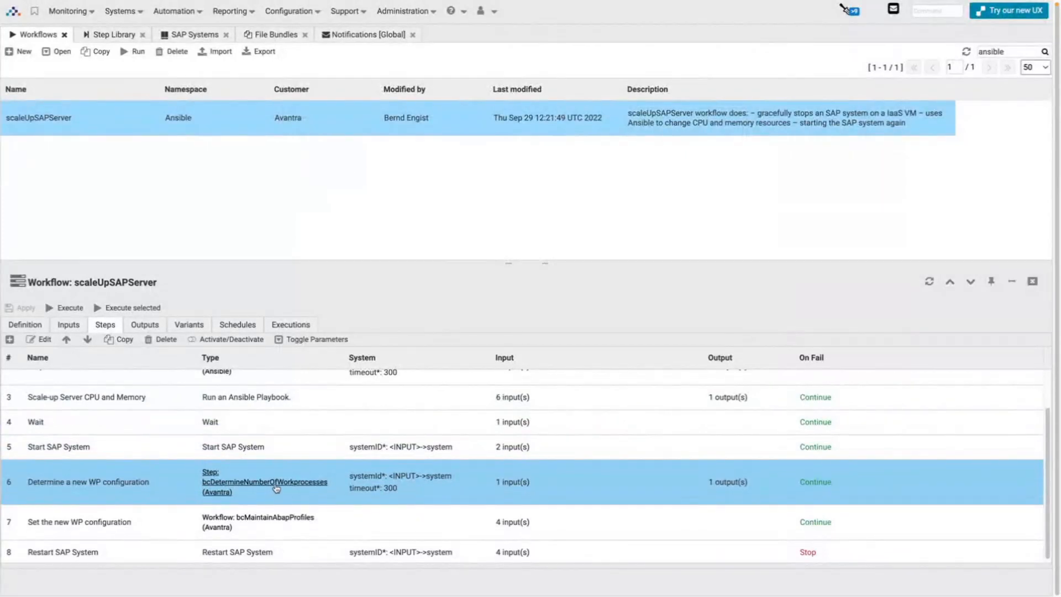
pyautogui.doubleClick(517, 485)
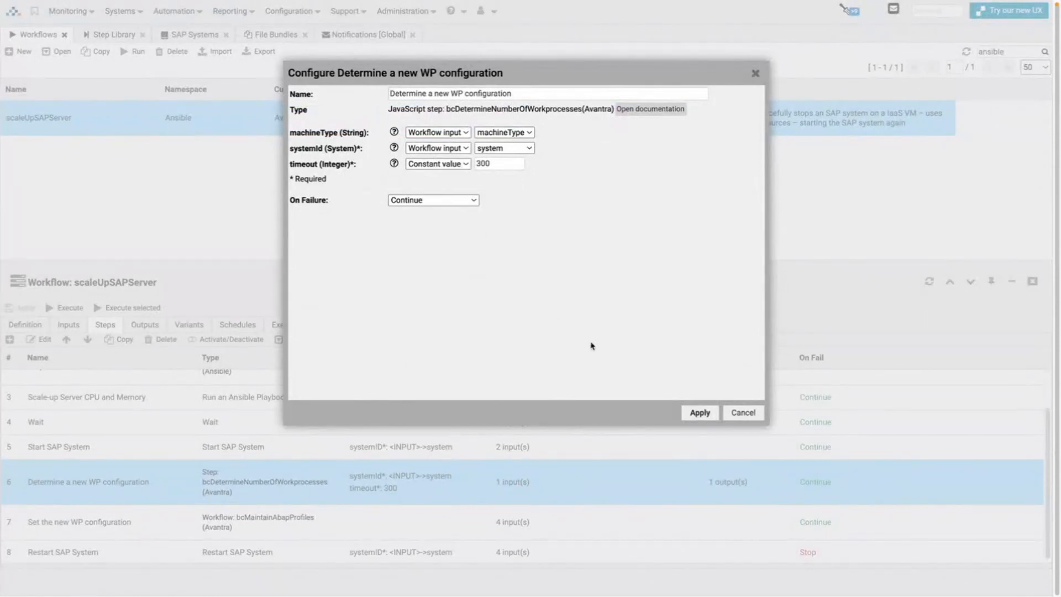
pyautogui.click(739, 418)
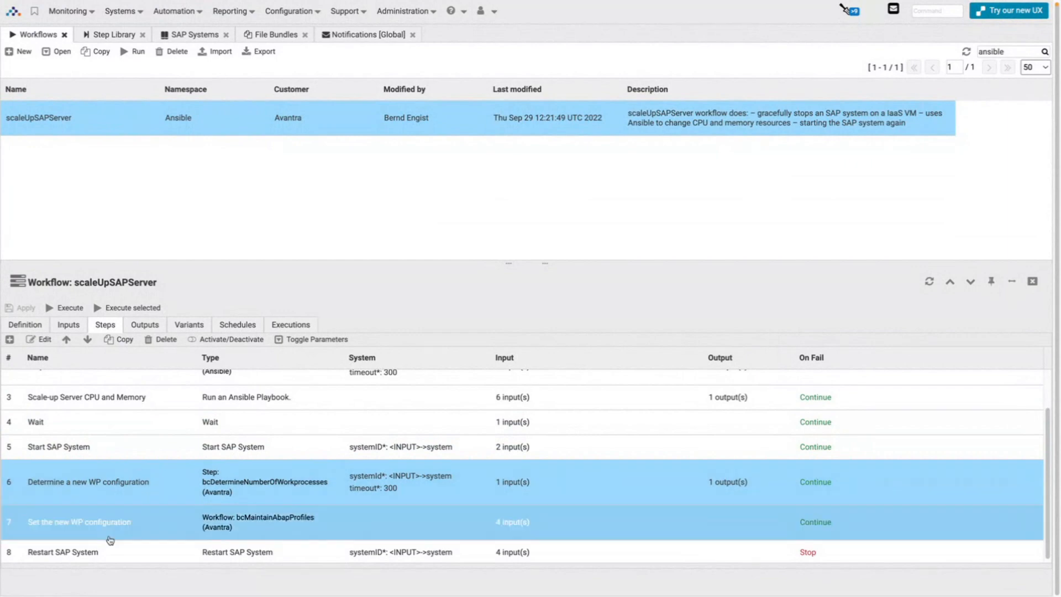
pyautogui.click(177, 522)
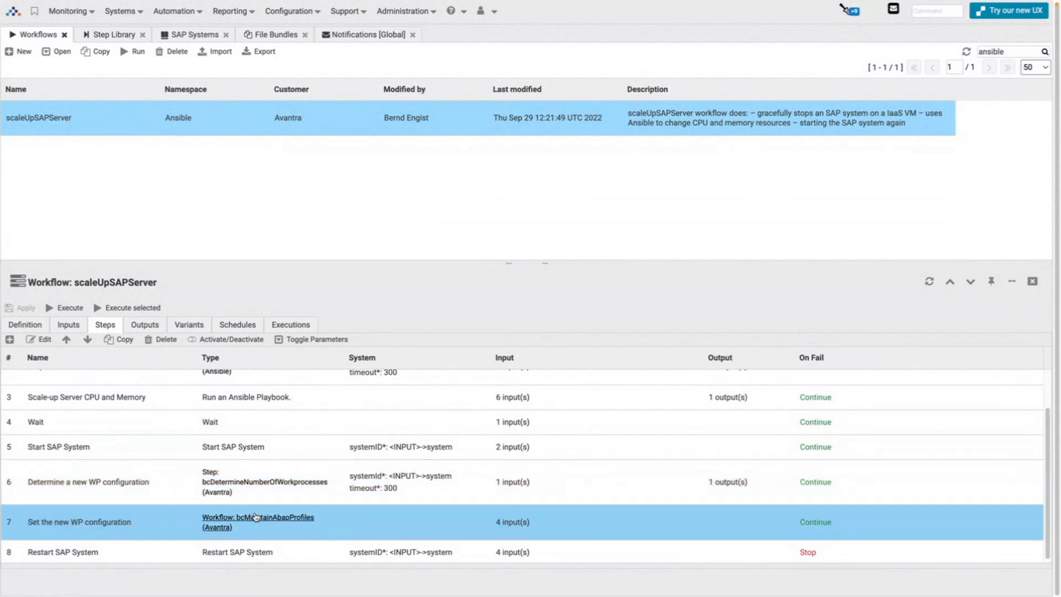
pyautogui.click(229, 489)
pyautogui.click(271, 518)
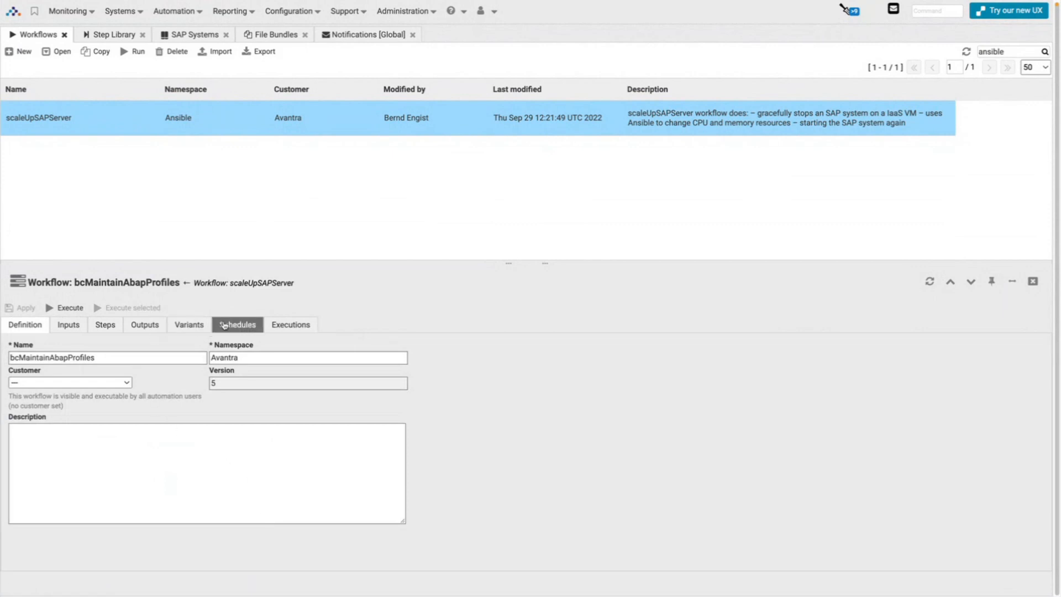
pyautogui.click(186, 325)
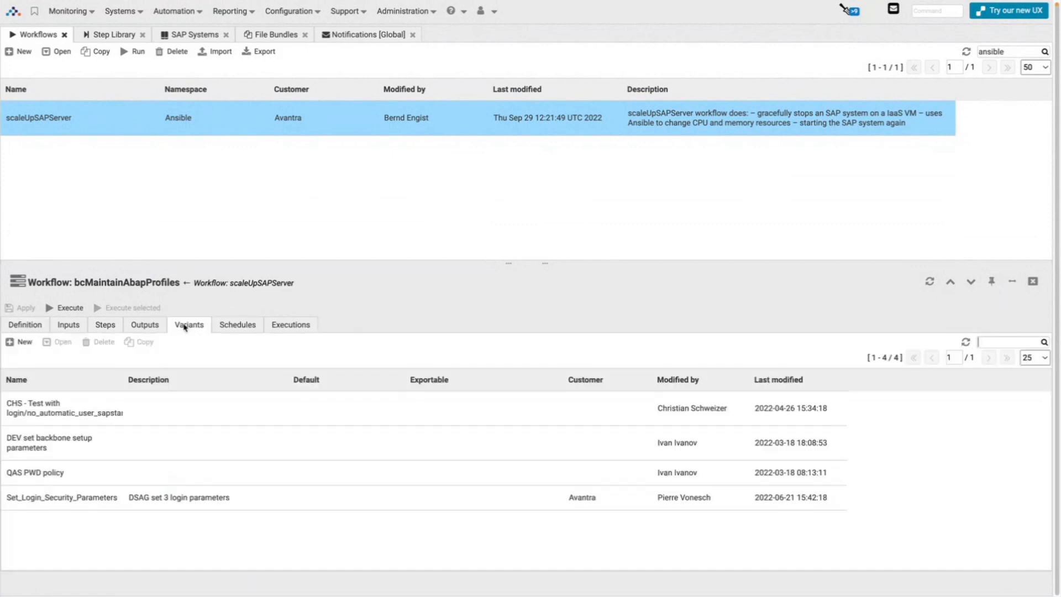
pyautogui.click(109, 468)
pyautogui.click(110, 457)
pyautogui.click(254, 284)
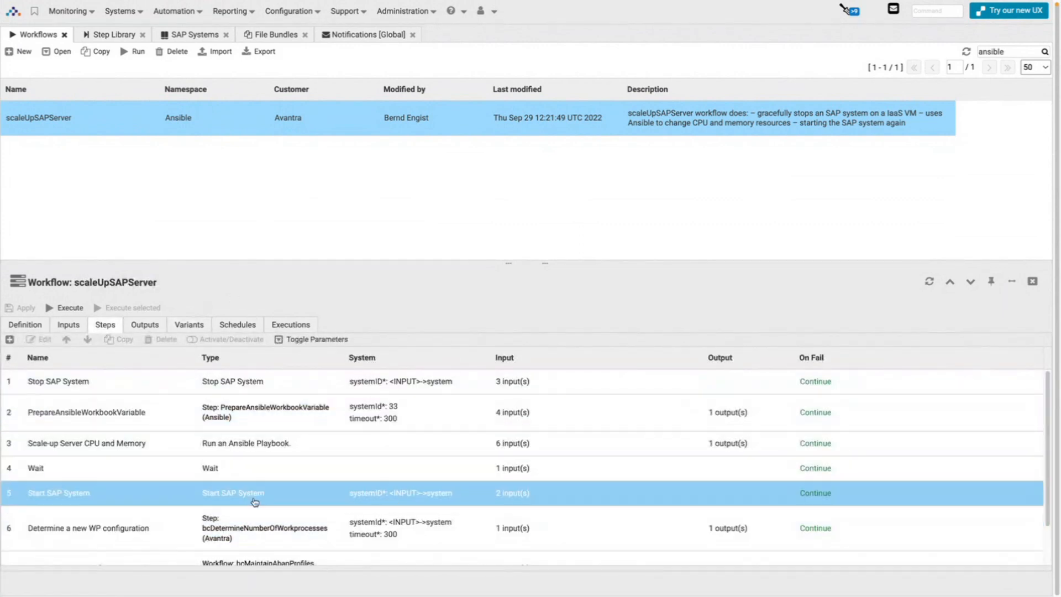
pyautogui.scroll(-2, 255, 502)
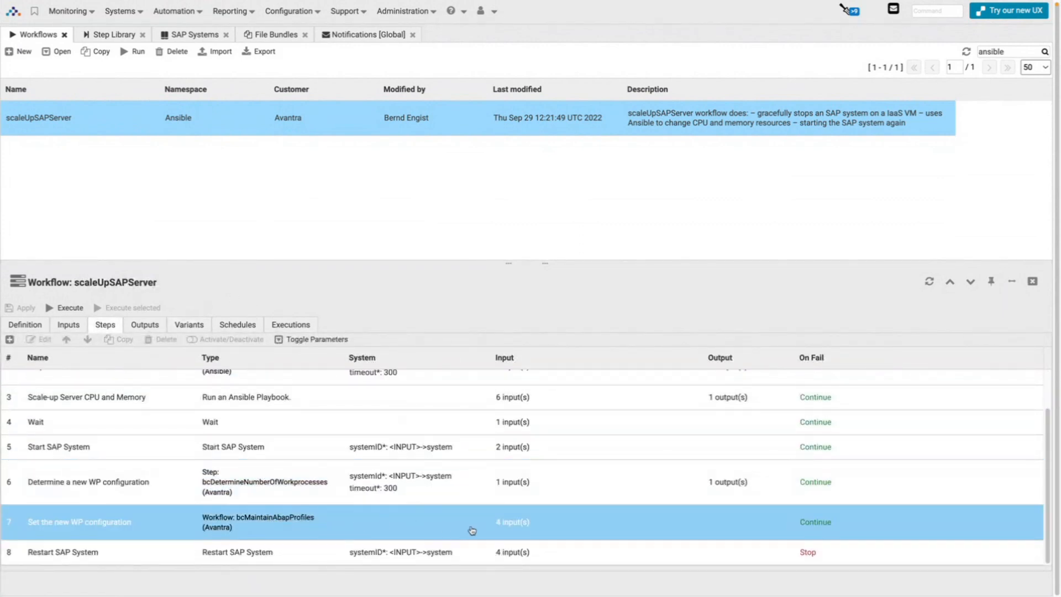
pyautogui.doubleClick(508, 524)
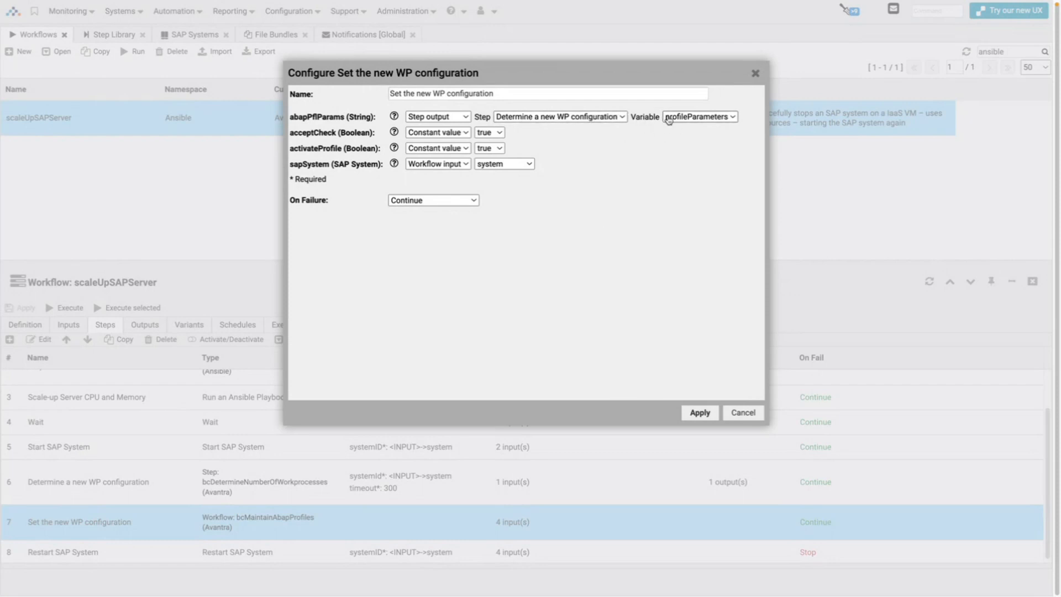
pyautogui.click(728, 413)
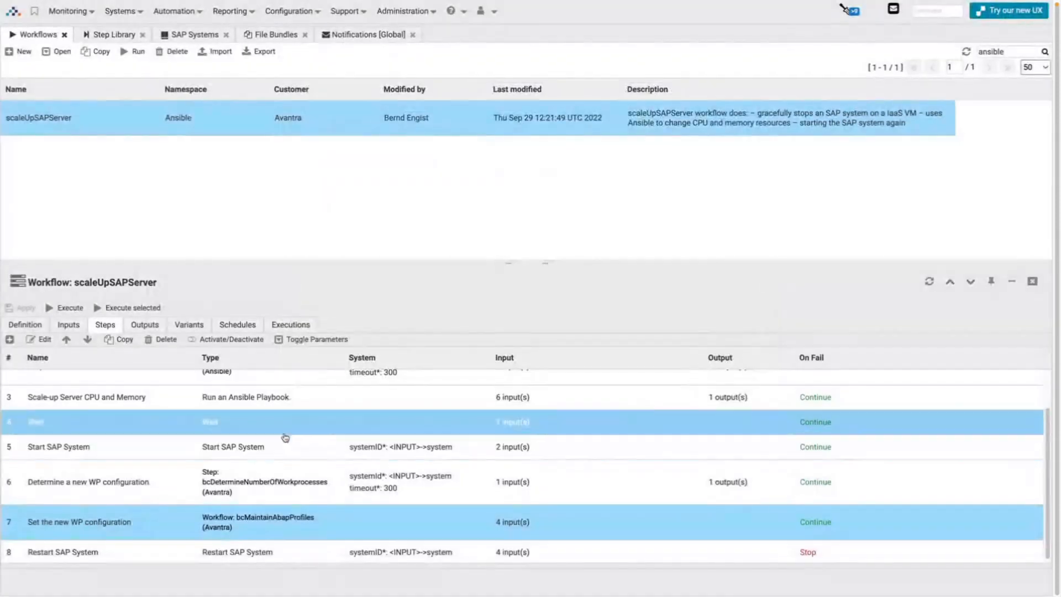
pyautogui.doubleClick(180, 484)
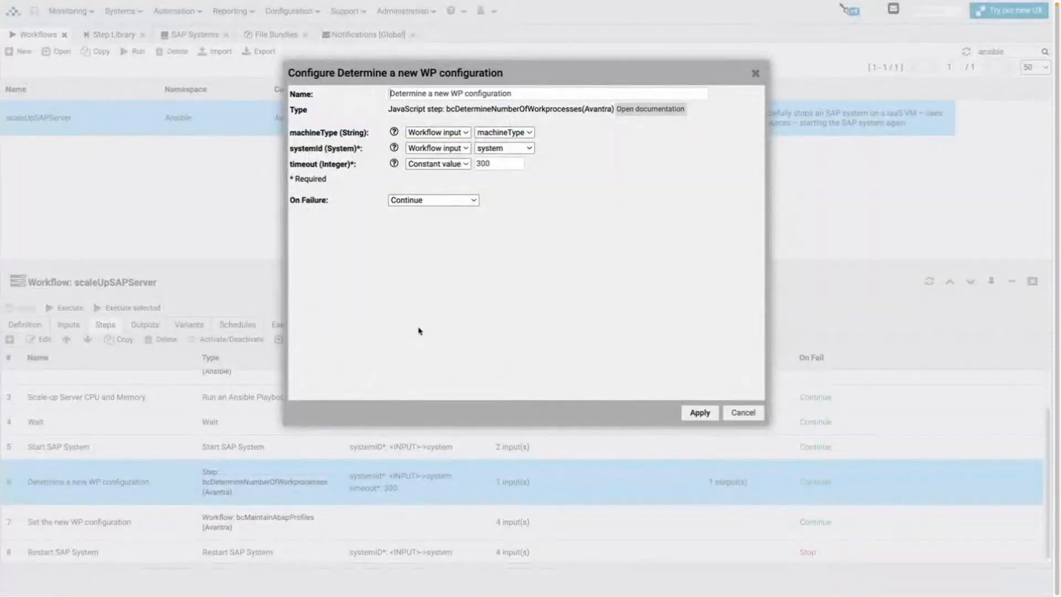
pyautogui.click(738, 415)
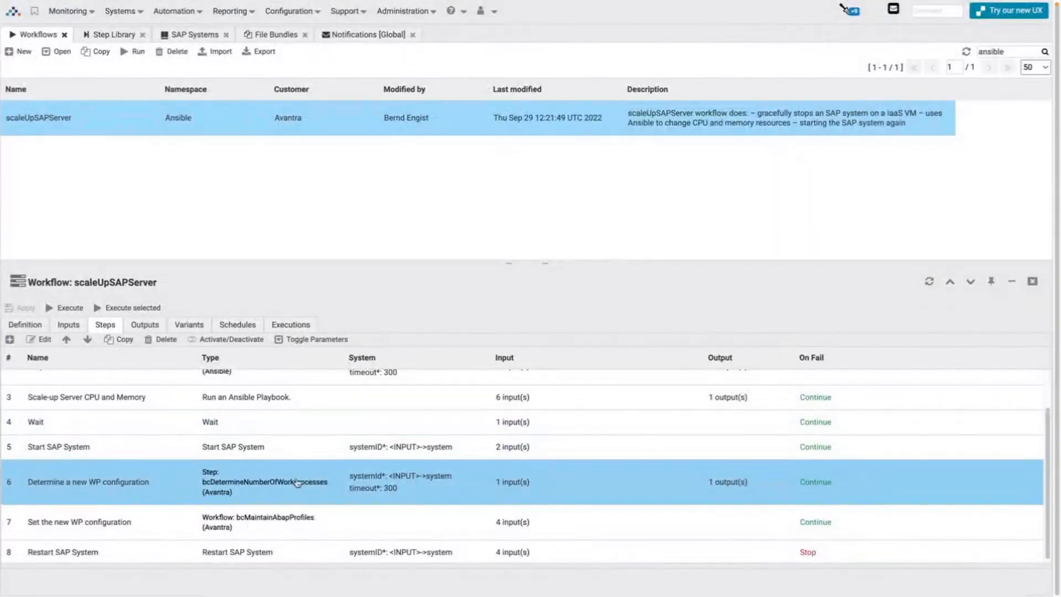
# Inspect bcDetermineNumberOfWorkprocesses: the 6 and 12 dialog work process settings, profileParameters output, and parameters.
pyautogui.click(297, 483)
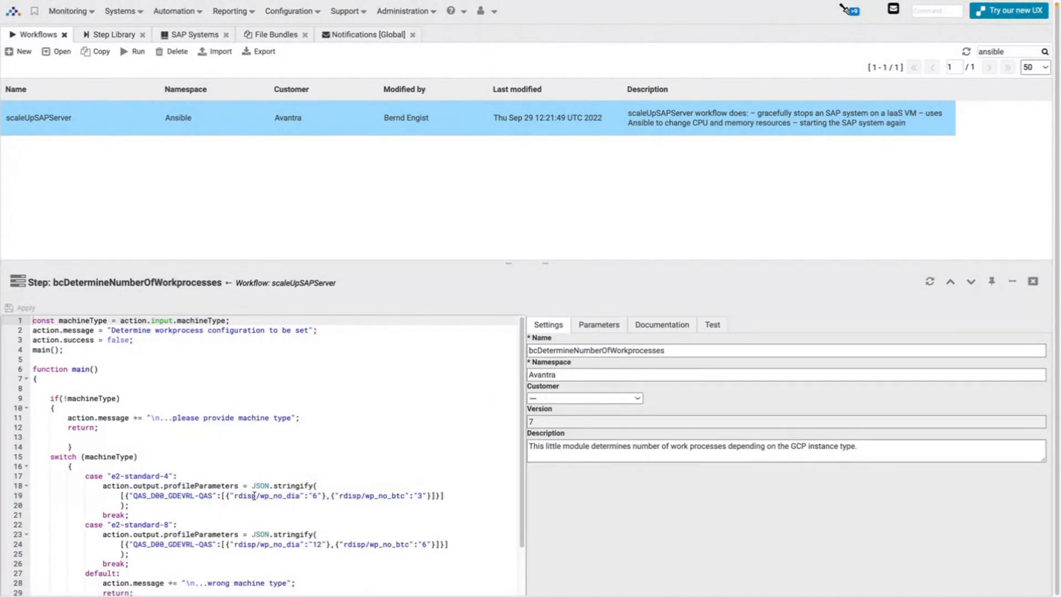
pyautogui.moveTo(235, 496); pyautogui.dragTo(319, 498)
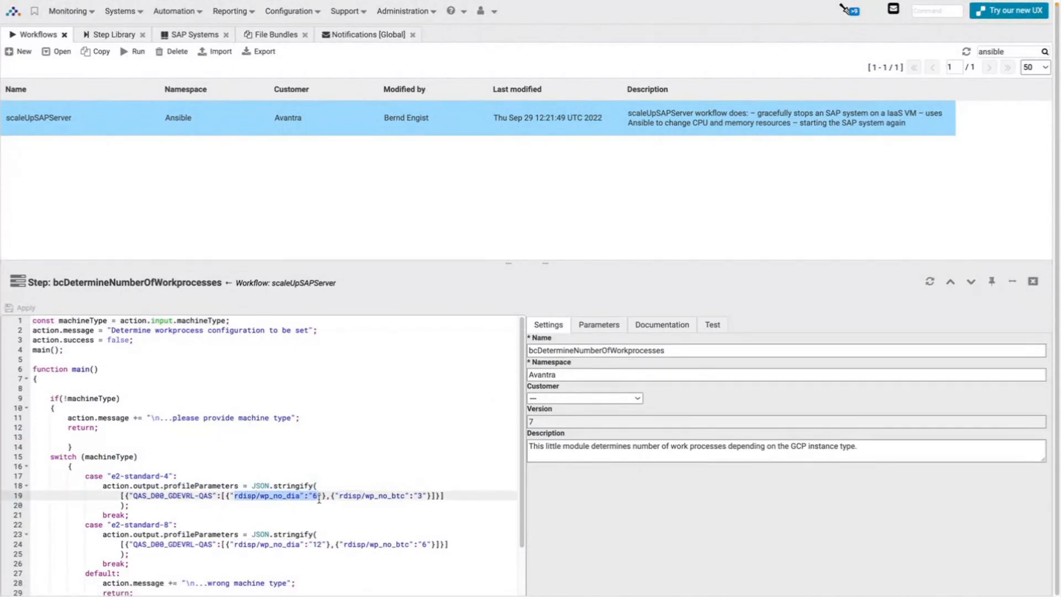
pyautogui.click(238, 546)
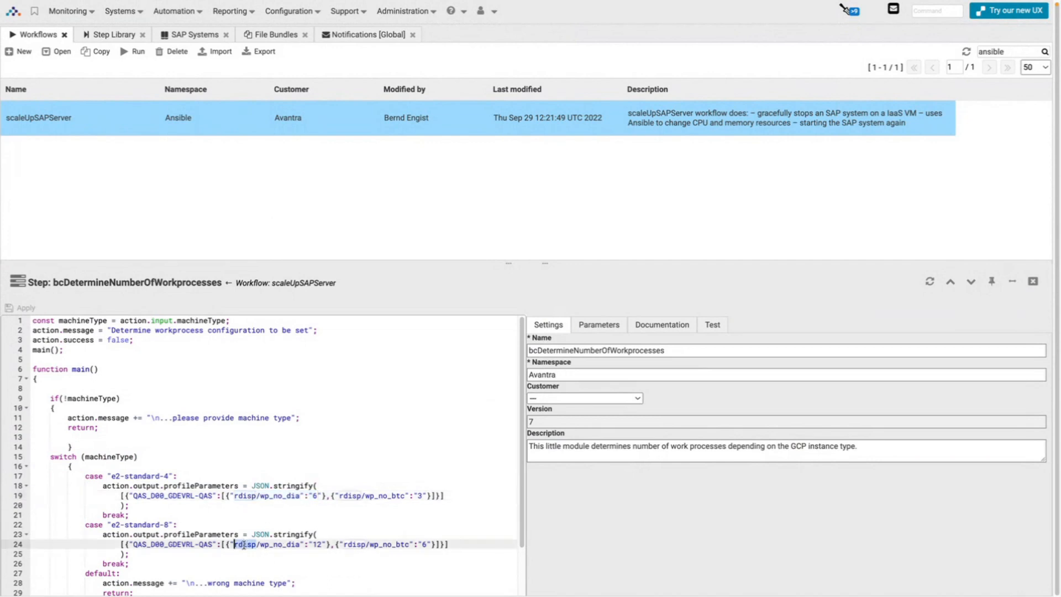
pyautogui.moveTo(244, 546); pyautogui.dragTo(319, 548)
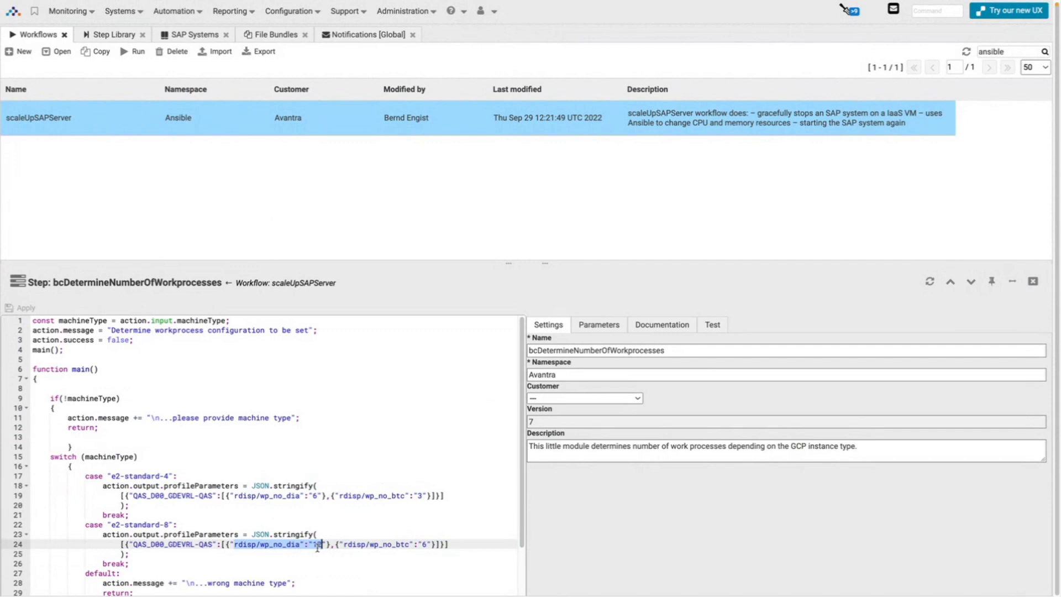
pyautogui.scroll(-2, 332, 437)
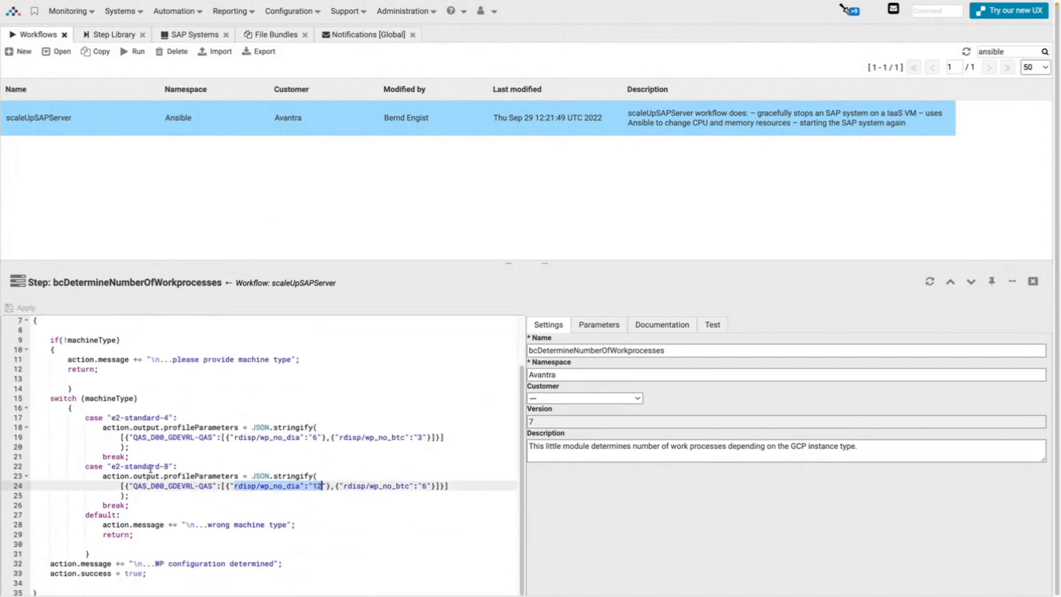
pyautogui.doubleClick(203, 477)
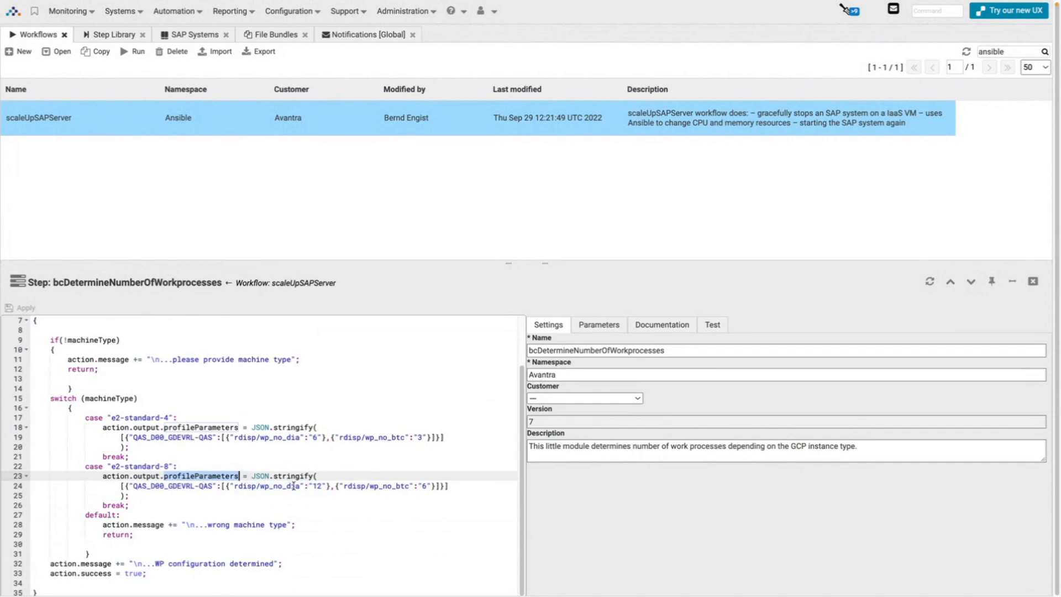
pyautogui.click(604, 329)
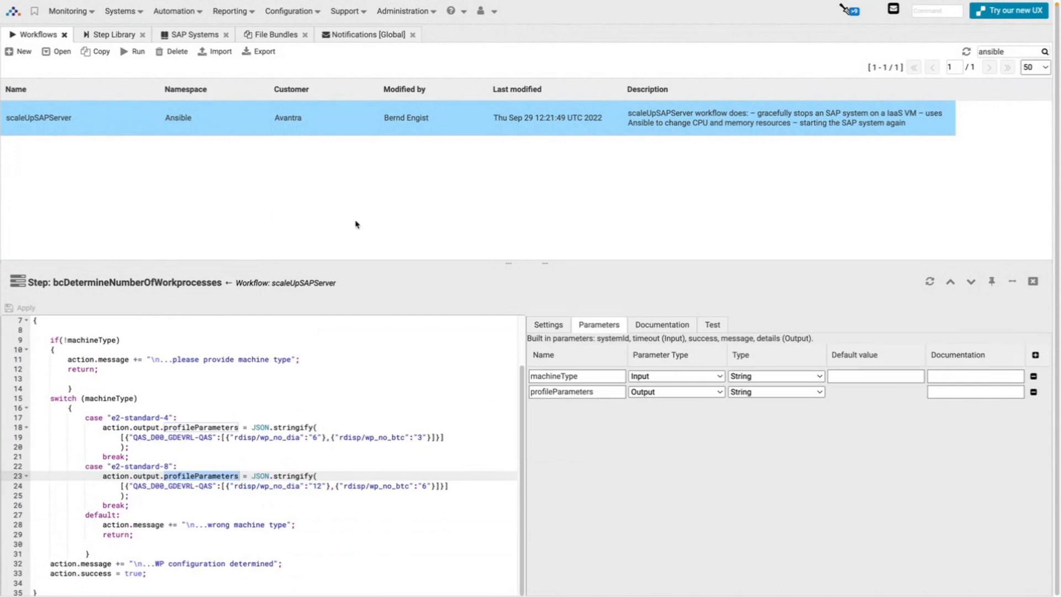
# Go back to the scaleUpSAPServer step list and exit browser full-screen mode.
pyautogui.click(284, 288)
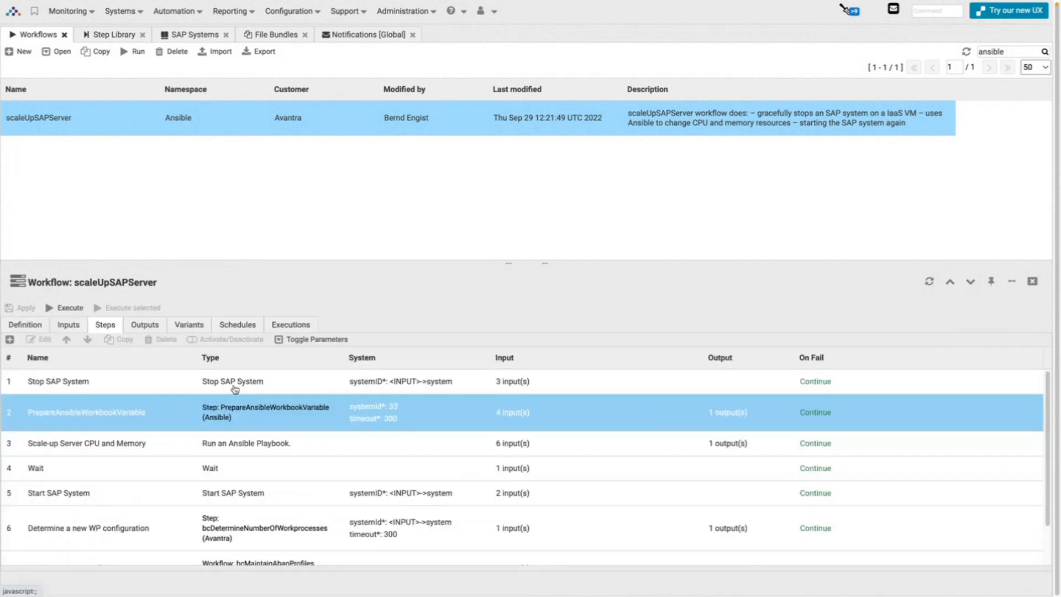
pyautogui.scroll(-1, 133, 486)
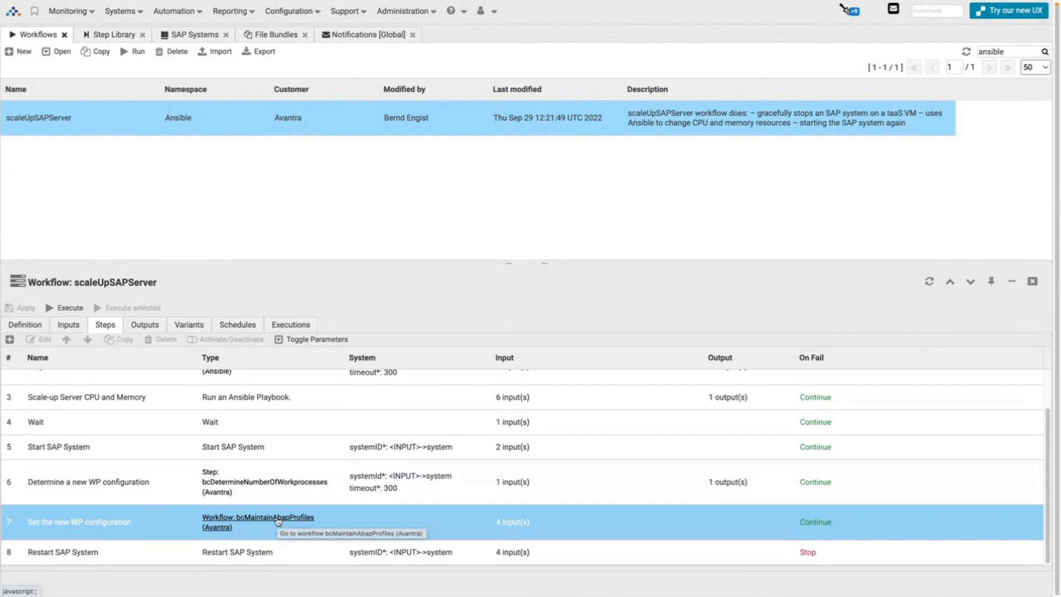
pyautogui.press('ctrl+super+f')
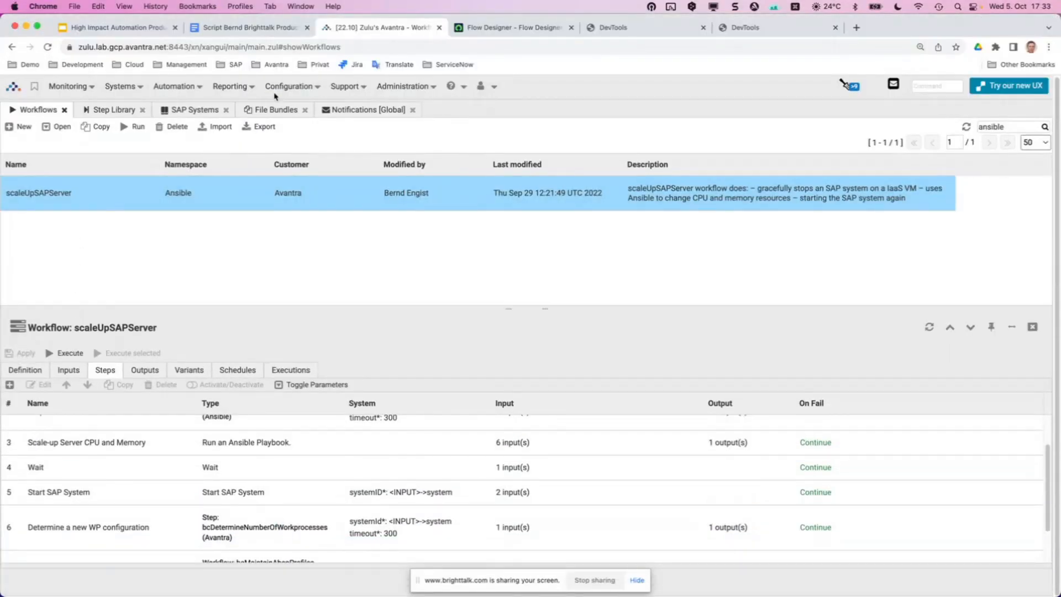
# Go to Configuration > Integrations, preview and cancel a new ServiceNow authentication, and hide the sharing notice.
pyautogui.click(278, 87)
pyautogui.click(324, 269)
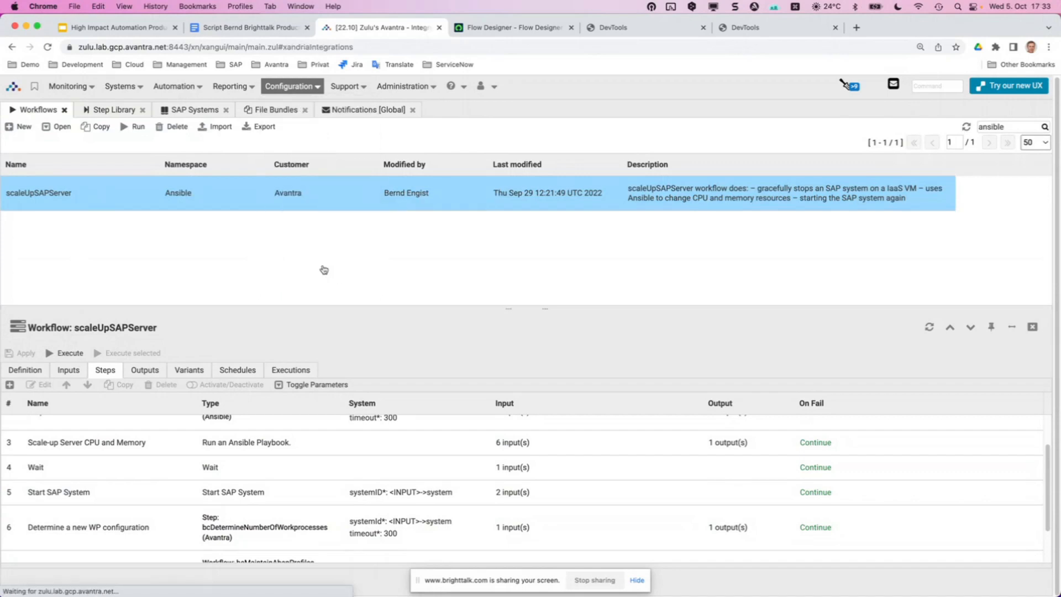
pyautogui.click(28, 147)
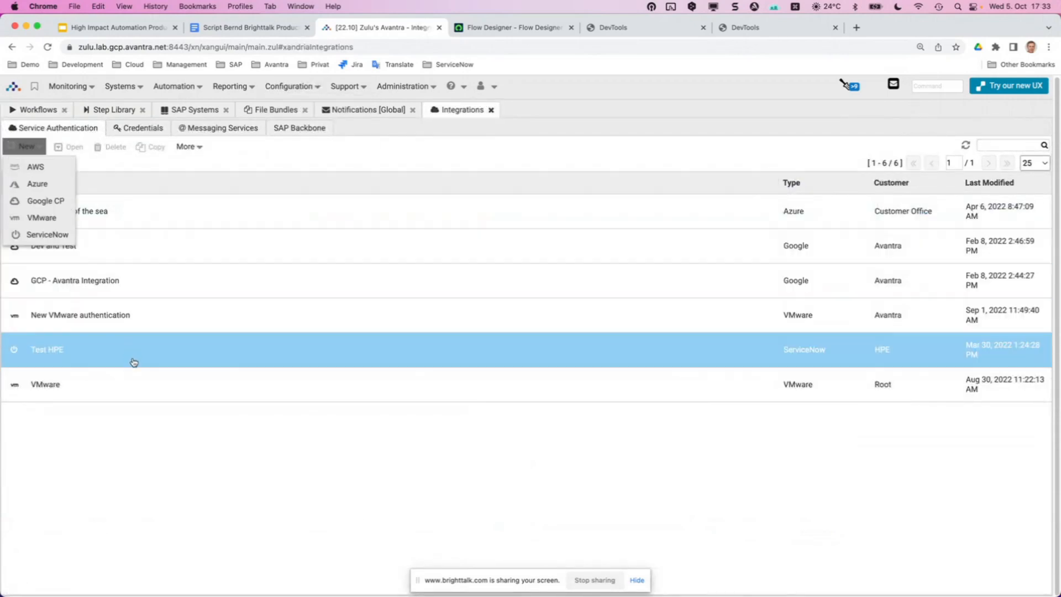
pyautogui.click(49, 234)
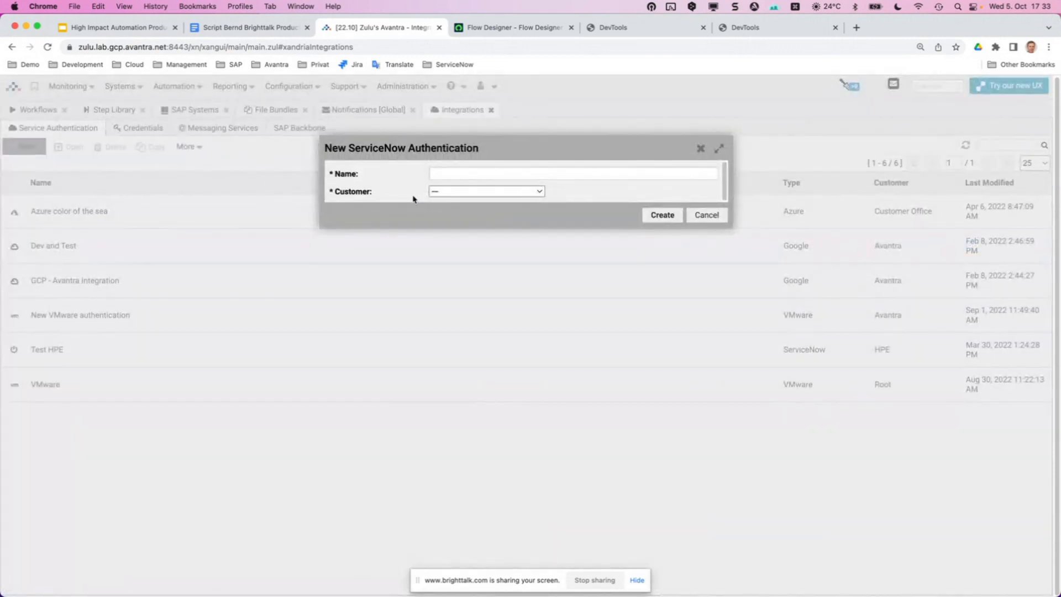
pyautogui.click(706, 215)
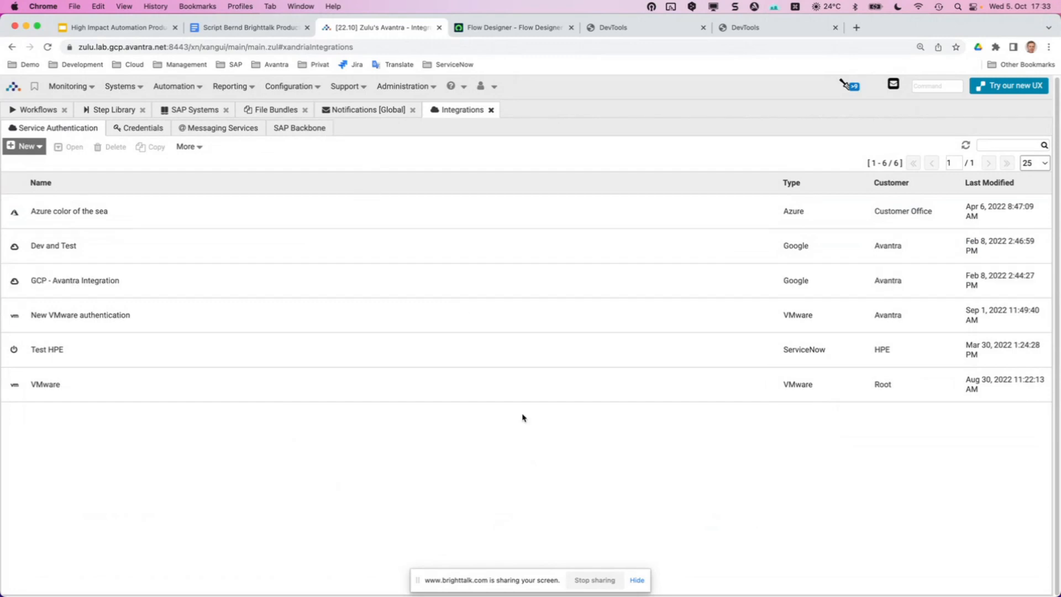
pyautogui.click(638, 581)
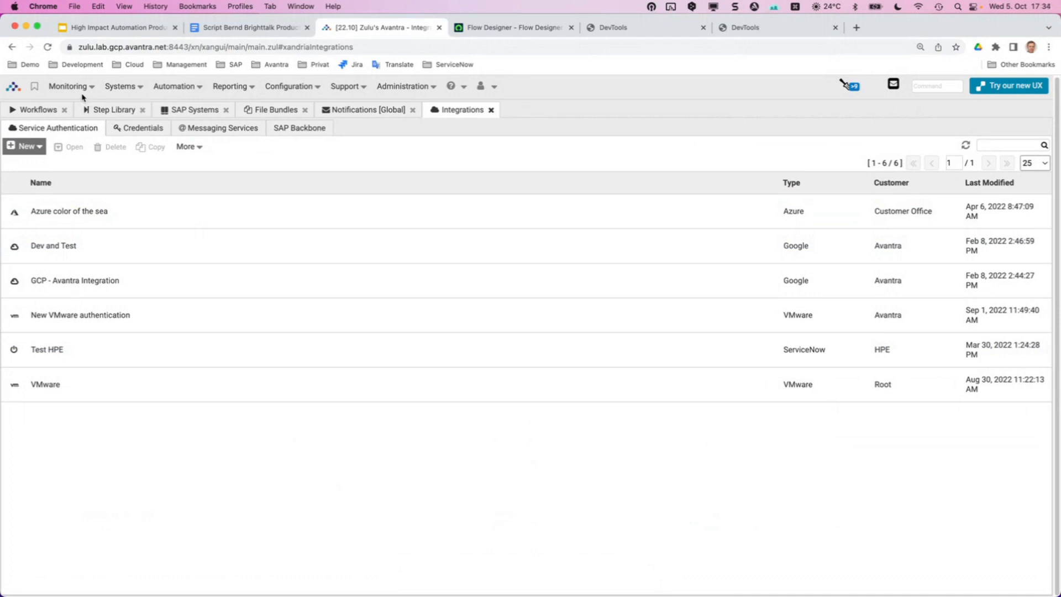
# Open the Demo folder's Catalog Categories bookmark in a new tab, keeping Avantra open.
pyautogui.click(24, 65)
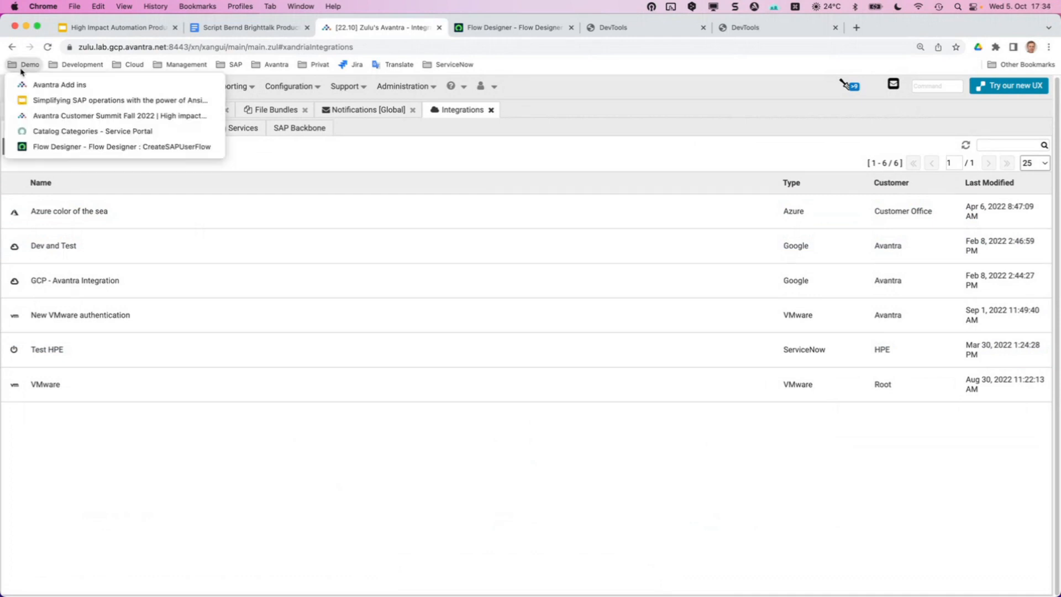
pyautogui.click(67, 136)
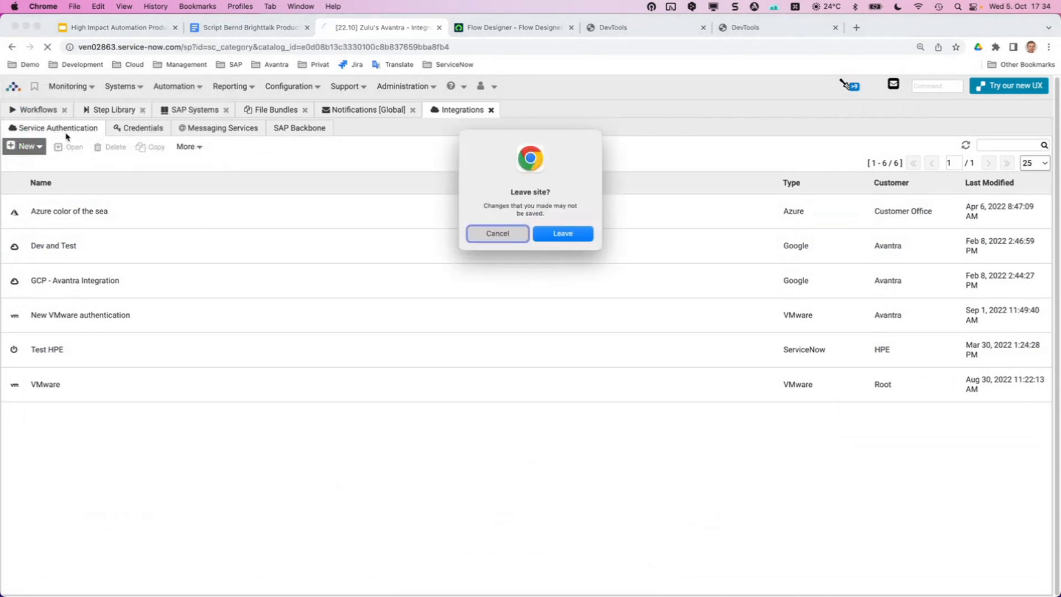
pyautogui.click(491, 241)
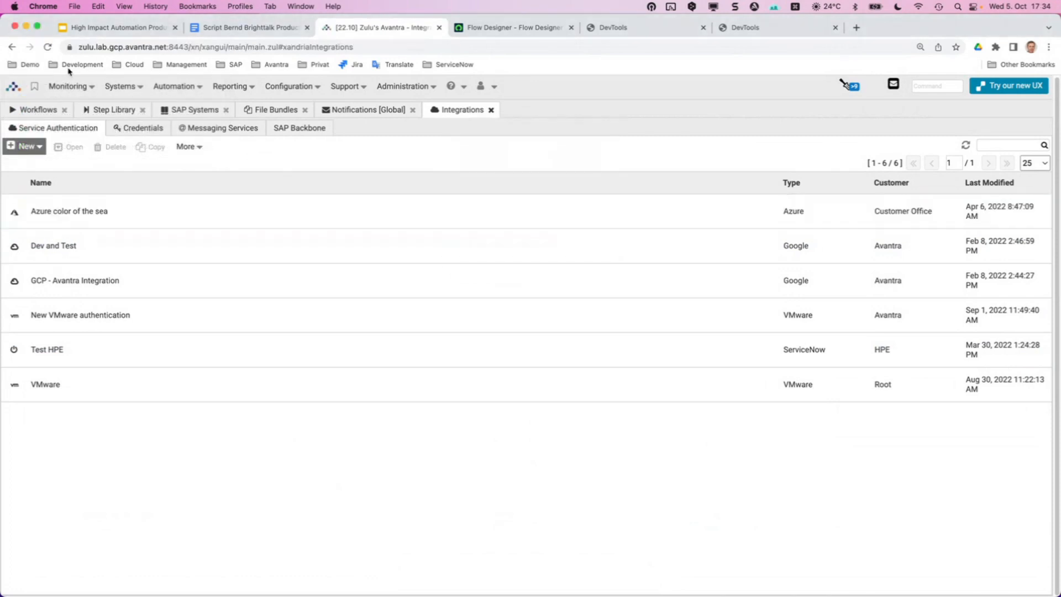
pyautogui.click(22, 65)
pyautogui.rightClick(41, 132)
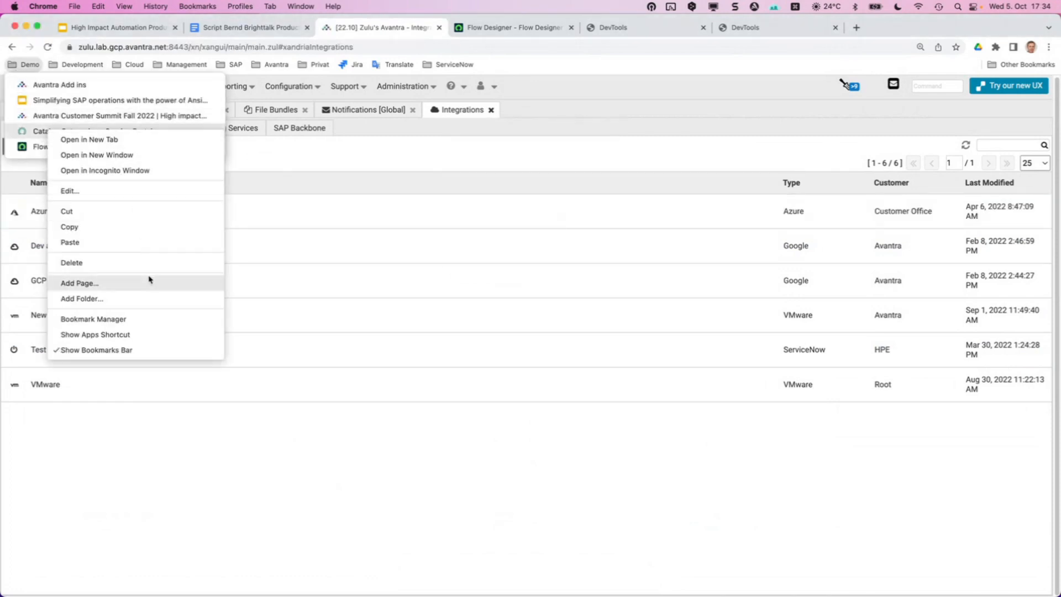
pyautogui.click(113, 142)
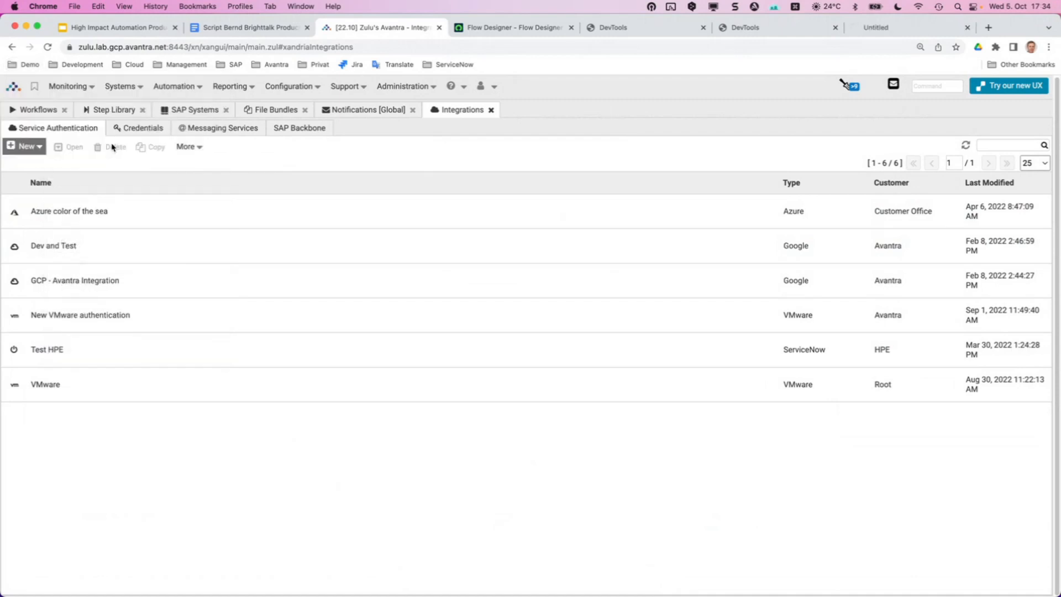
# Close the leftover DevTools tabs and log in to the Service Portal.
pyautogui.click(691, 28)
pyautogui.click(703, 27)
pyautogui.click(702, 27)
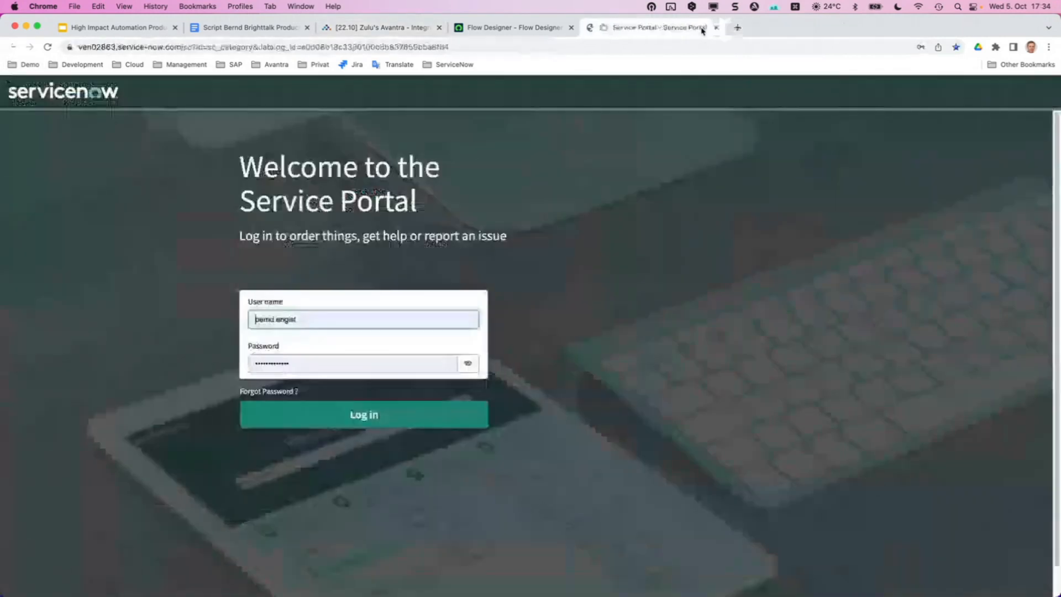
pyautogui.click(365, 416)
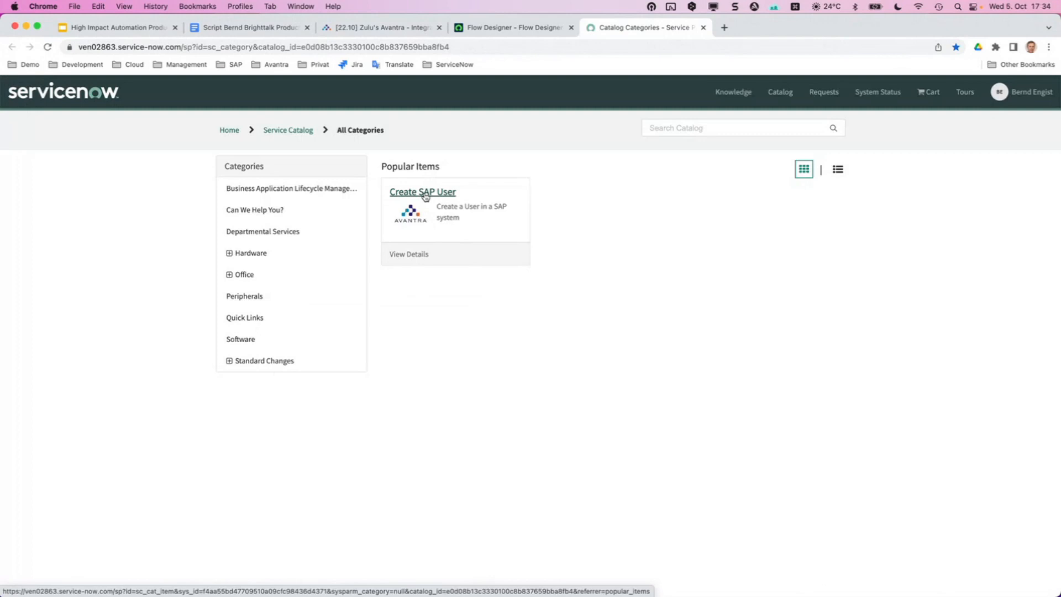
# Open the Create SAP User request form, scroll its fields, then return to CreateSAPUserFlow.
pyautogui.click(425, 197)
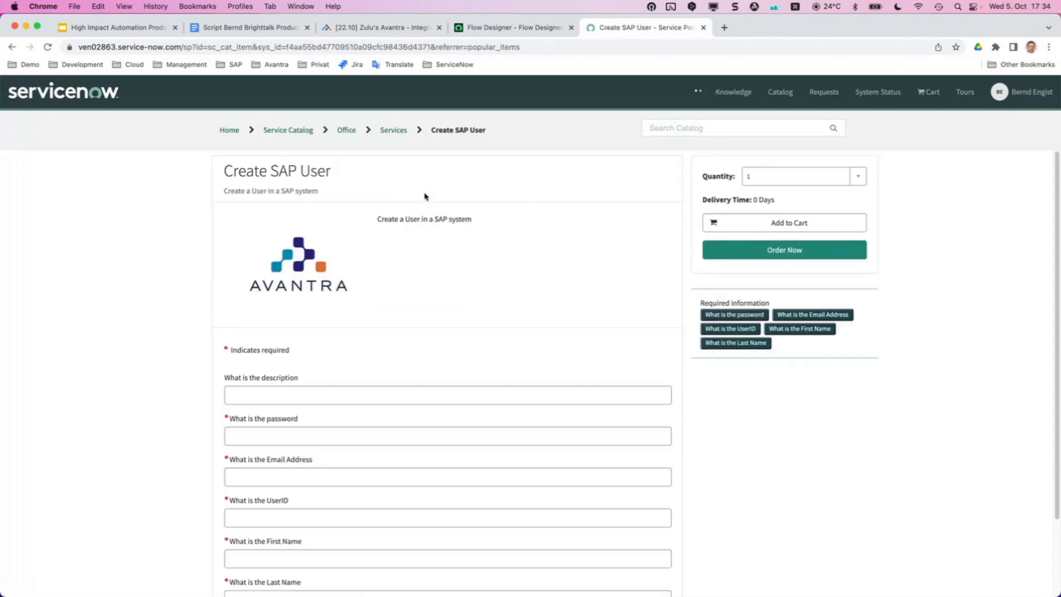
pyautogui.scroll(-3, 518, 208)
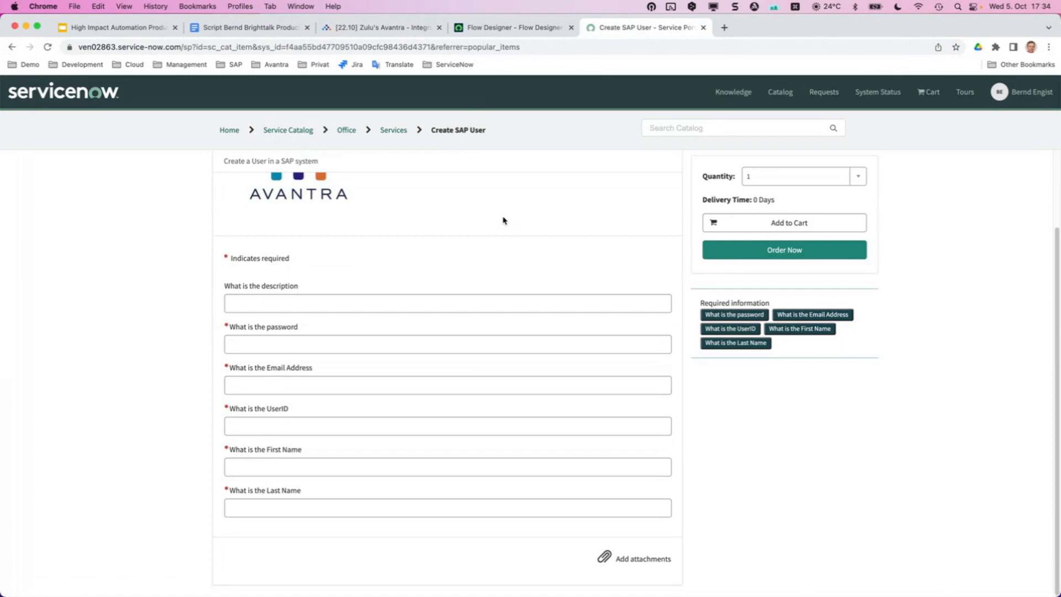
pyautogui.click(514, 28)
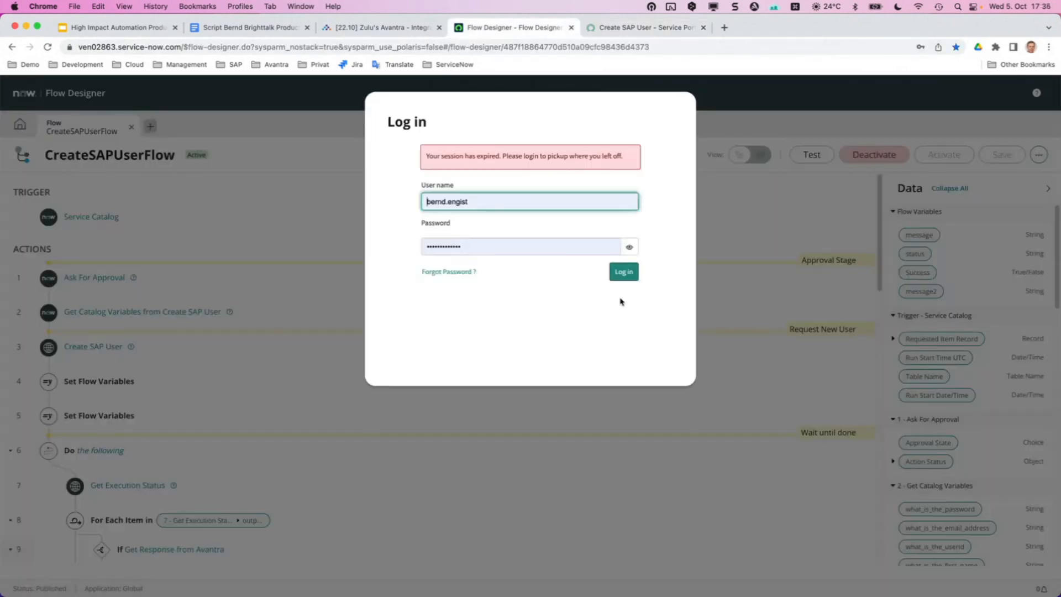
# Log back in and open the Create SAP User action definition from flow step 3.
pyautogui.click(625, 271)
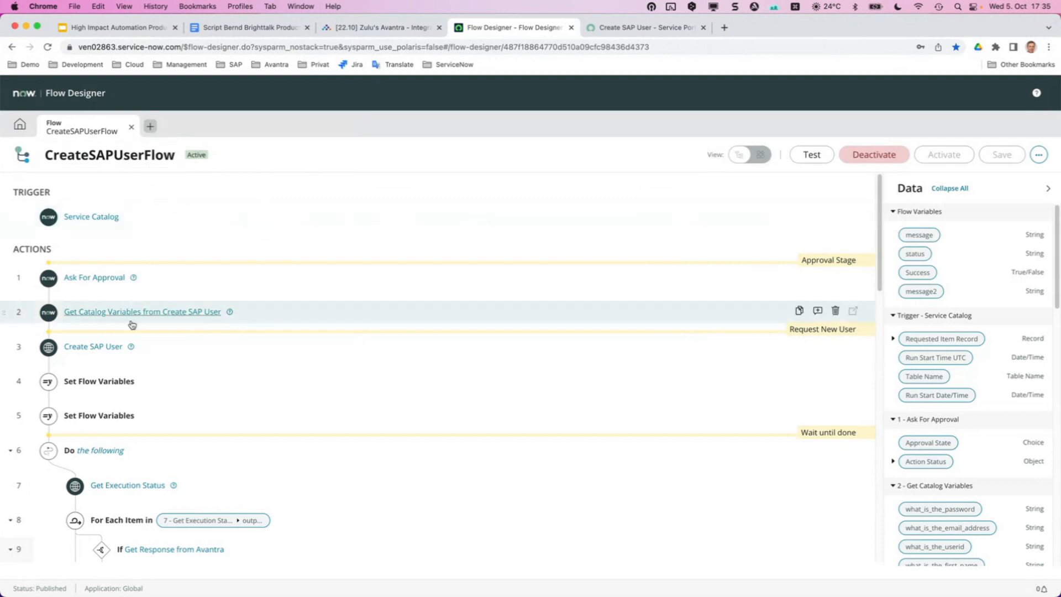
pyautogui.click(98, 352)
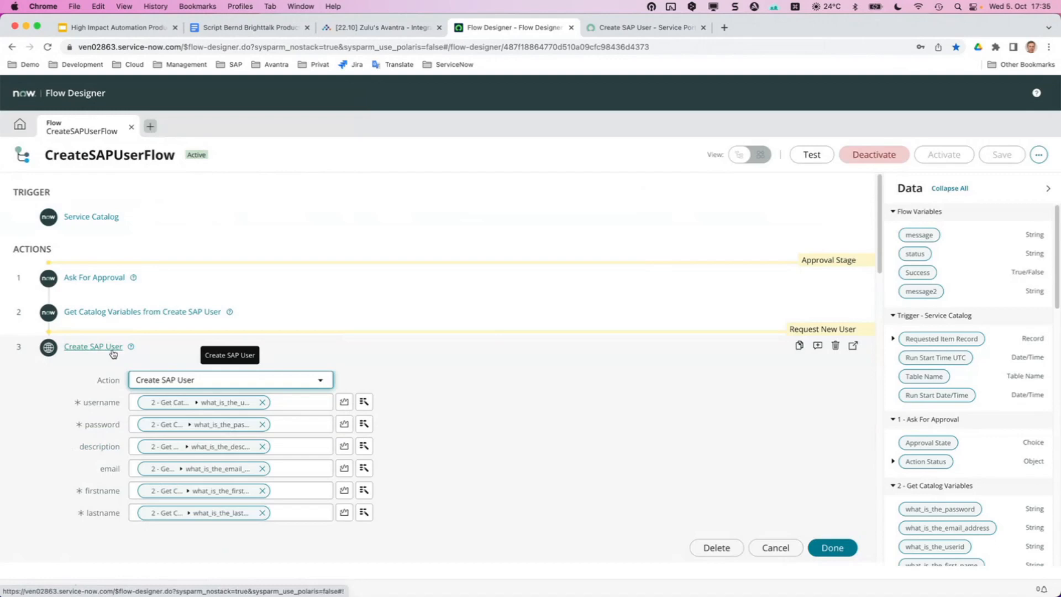
pyautogui.click(852, 346)
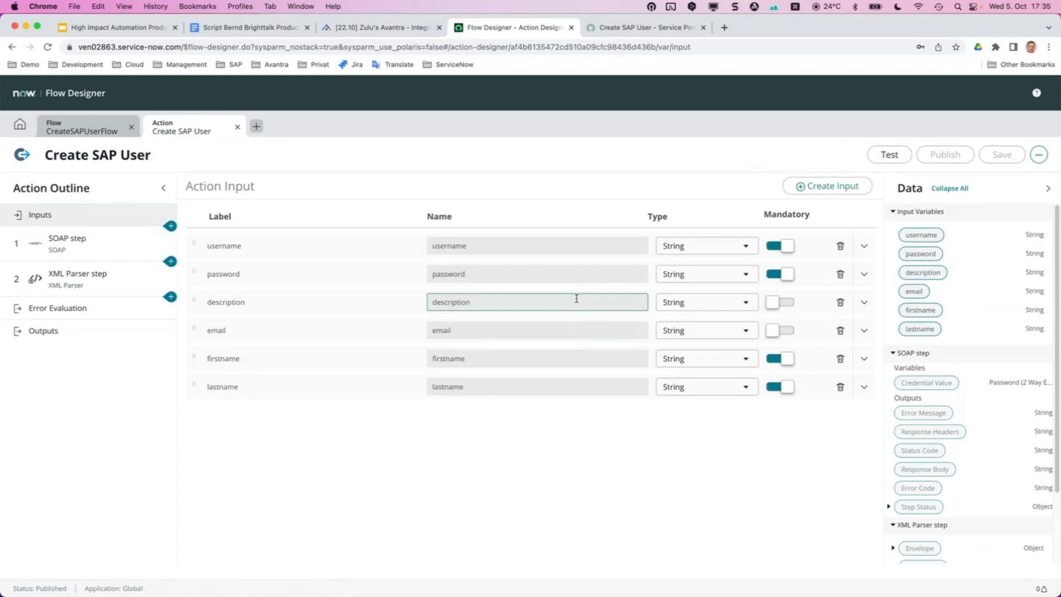
# Inspect the Create SAP User action's SOAP step endpoint host and SOAP envelope.
pyautogui.click(102, 247)
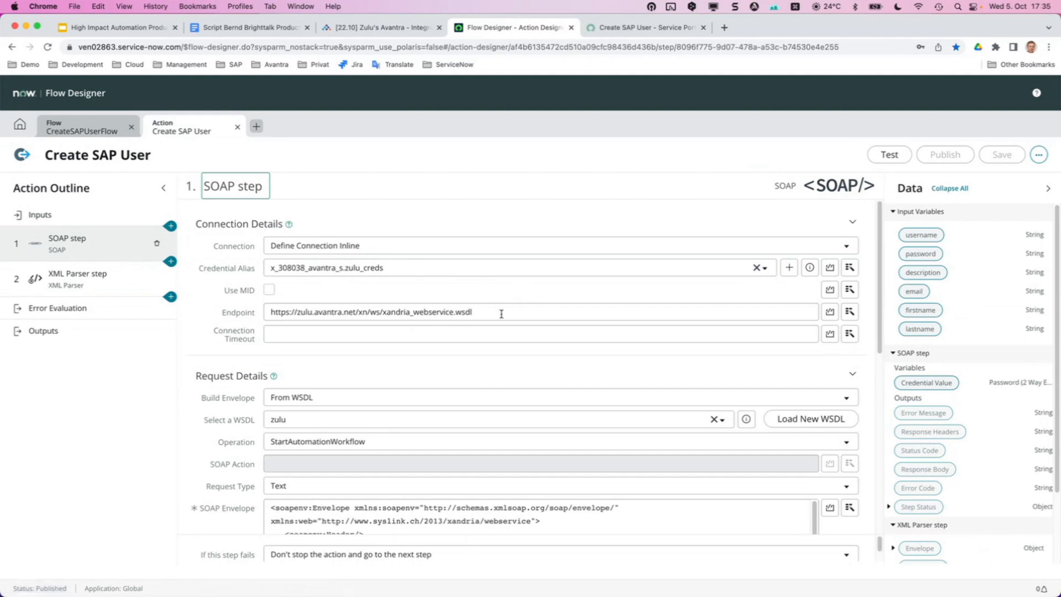
pyautogui.moveTo(501, 314); pyautogui.dragTo(343, 313)
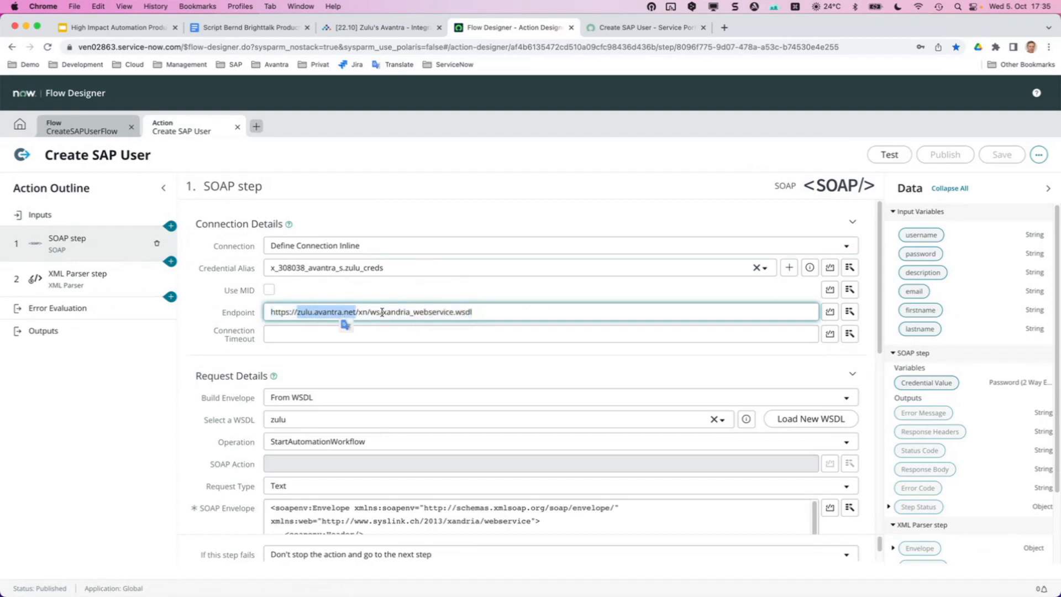
pyautogui.click(505, 324)
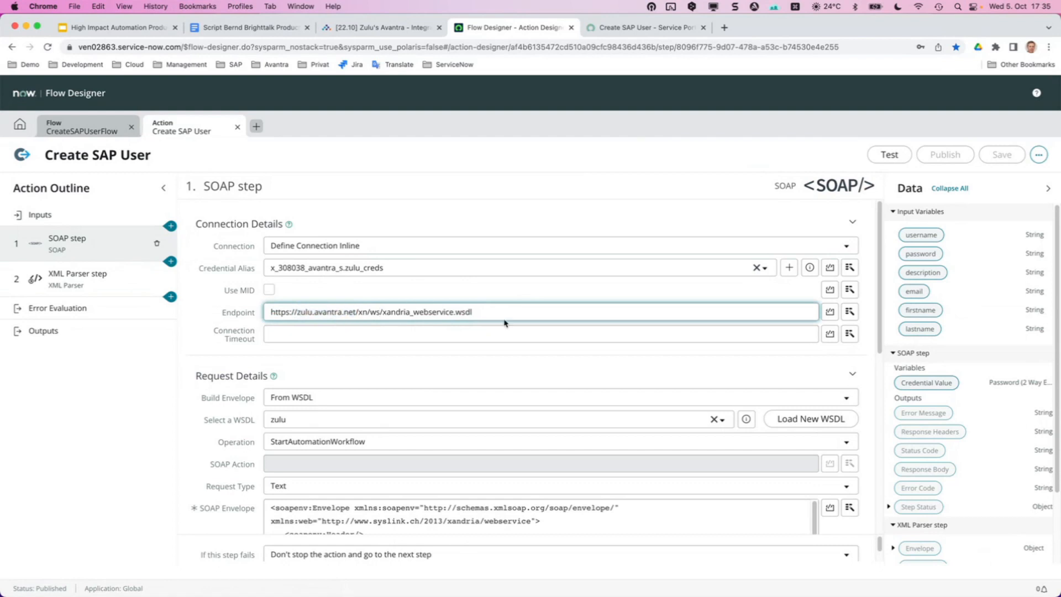
pyautogui.scroll(-3, 492, 387)
pyautogui.scroll(3, 490, 388)
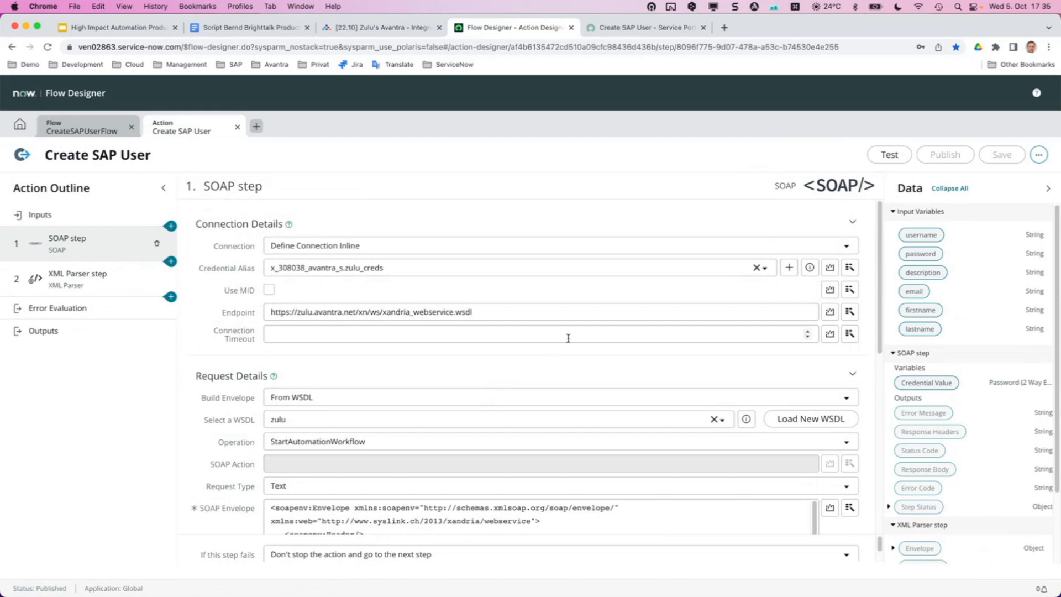
pyautogui.scroll(-3, 568, 334)
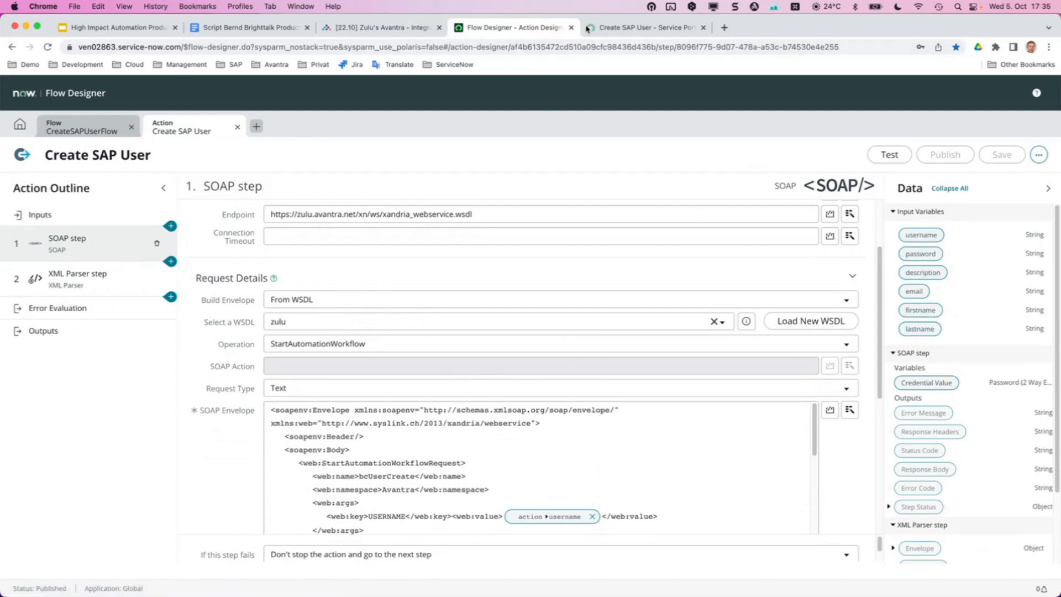
# Compare against the Create SAP User request form, then go back to CreateSAPUserFlow.
pyautogui.click(603, 28)
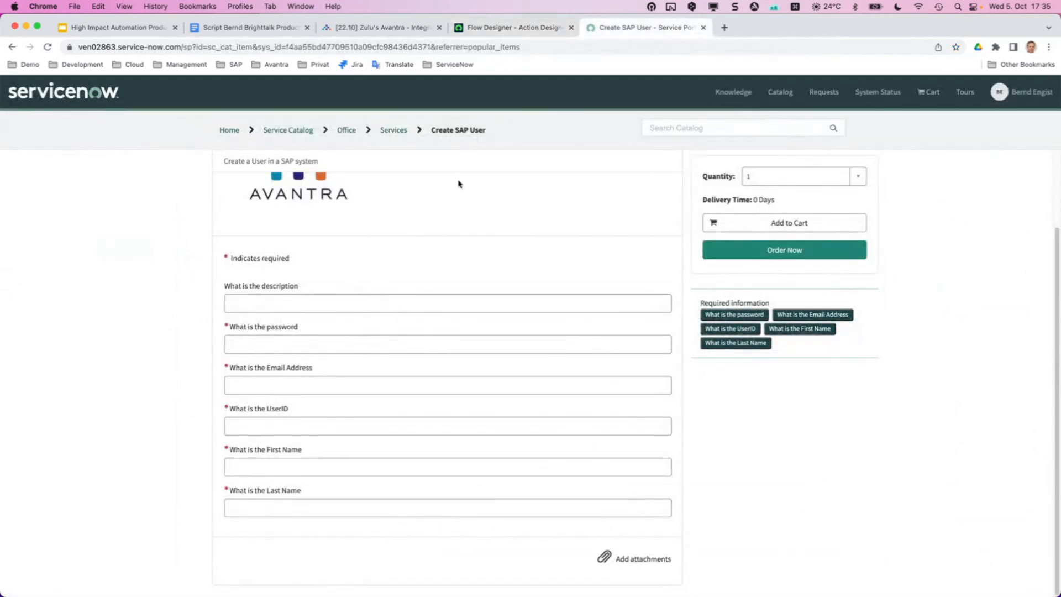
pyautogui.click(506, 27)
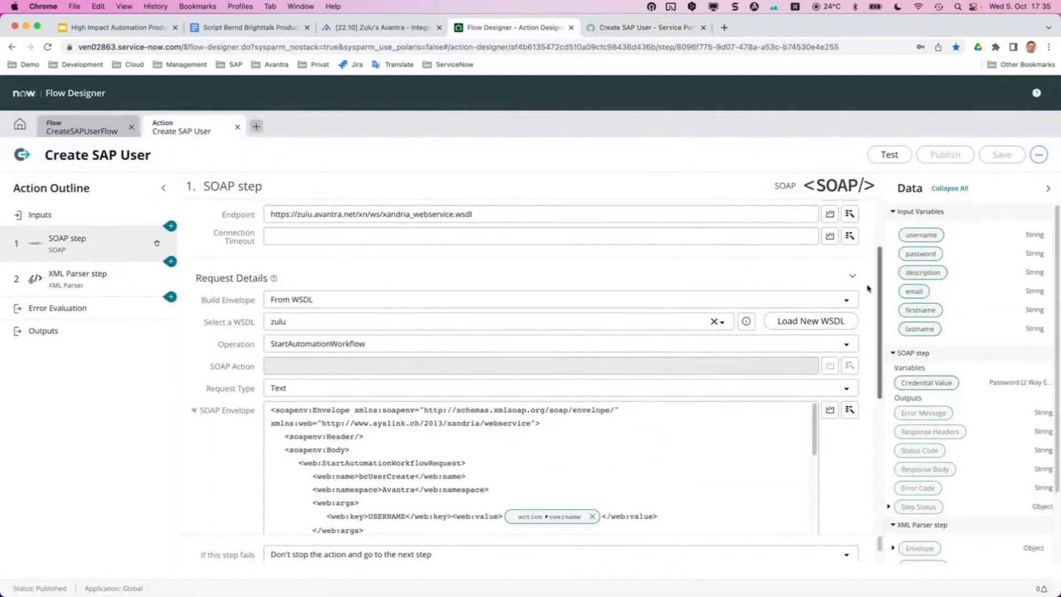
pyautogui.scroll(-2, 556, 266)
pyautogui.scroll(-3, 556, 265)
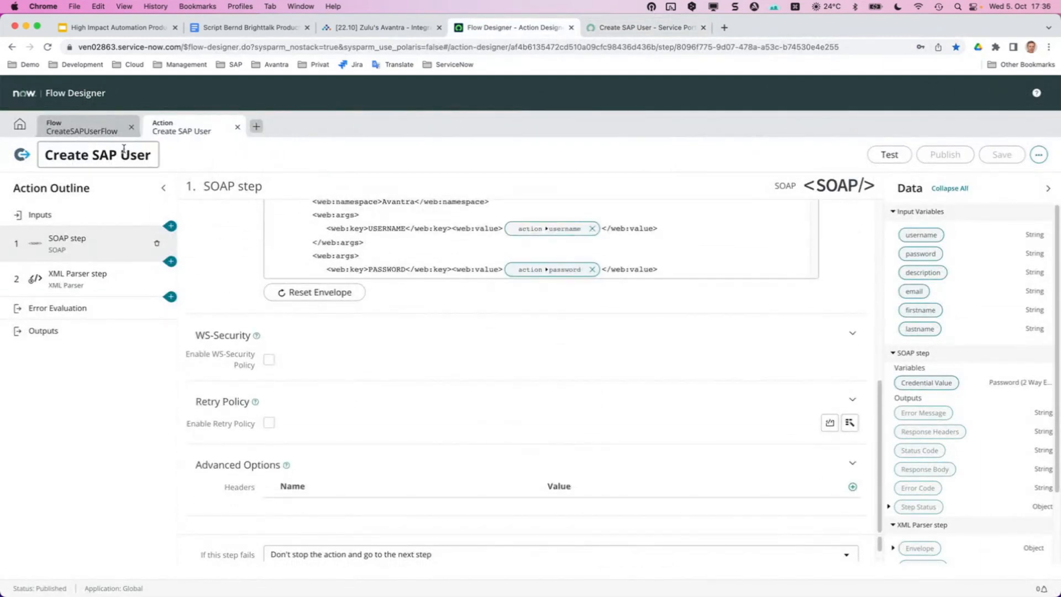
pyautogui.click(88, 136)
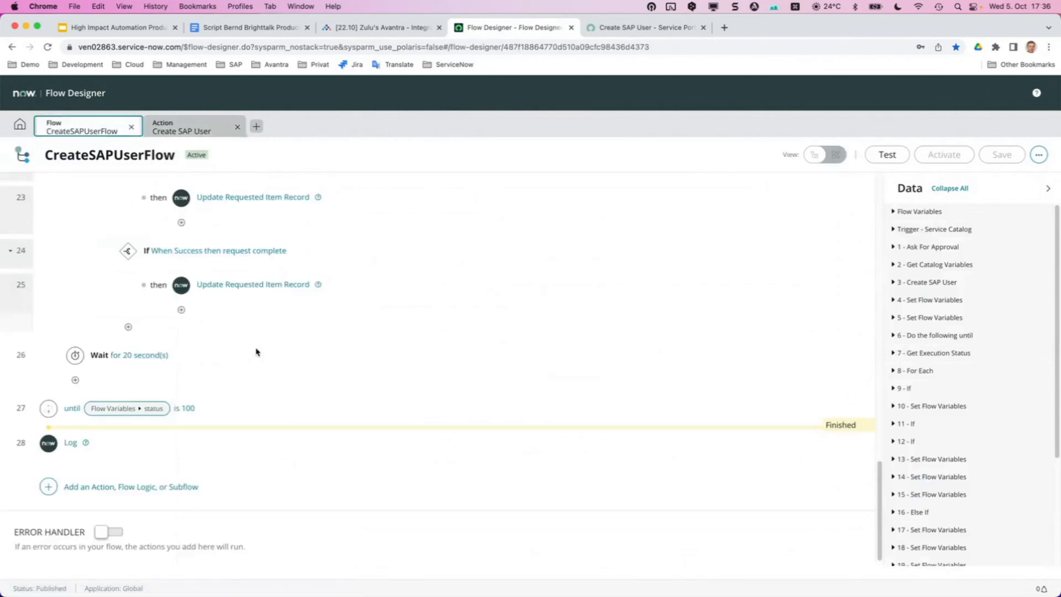
# Collapse step 3, scroll through the flow down to the step 28 Log, then back to the top.
pyautogui.click(198, 341)
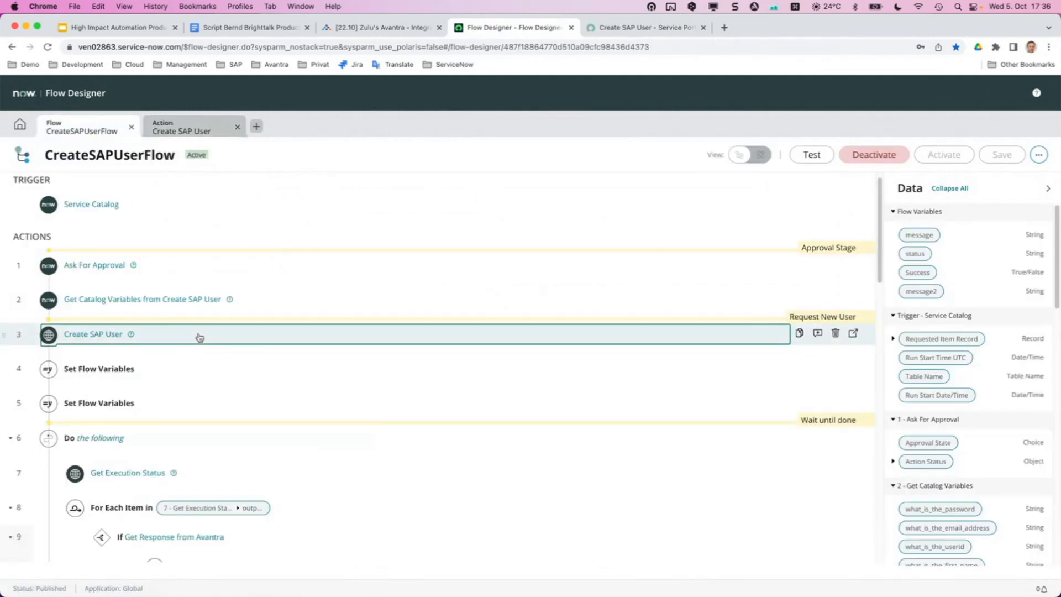
pyautogui.scroll(-2, 207, 333)
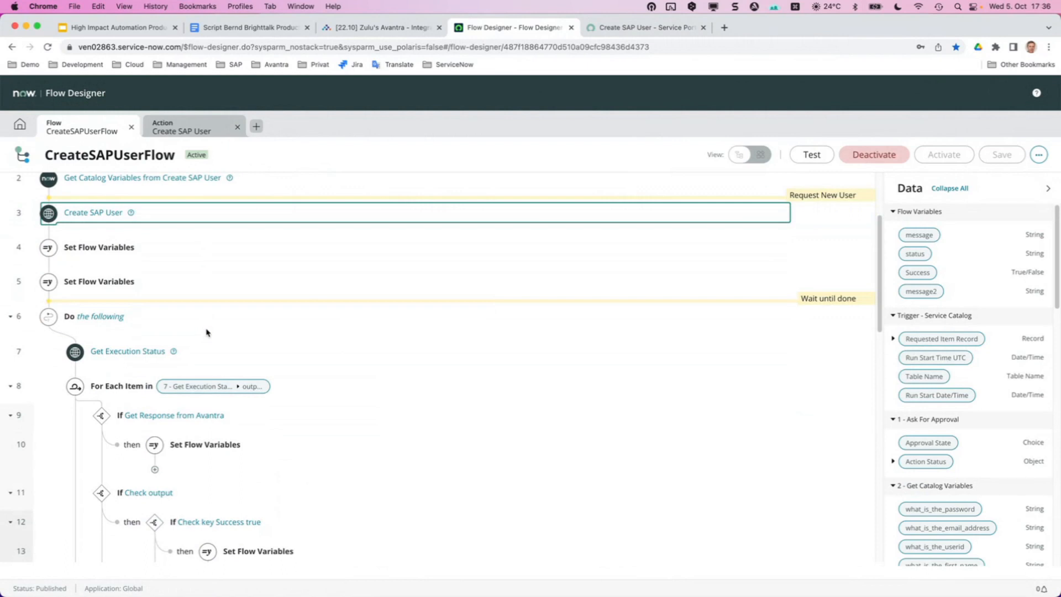
pyautogui.scroll(-4, 486, 425)
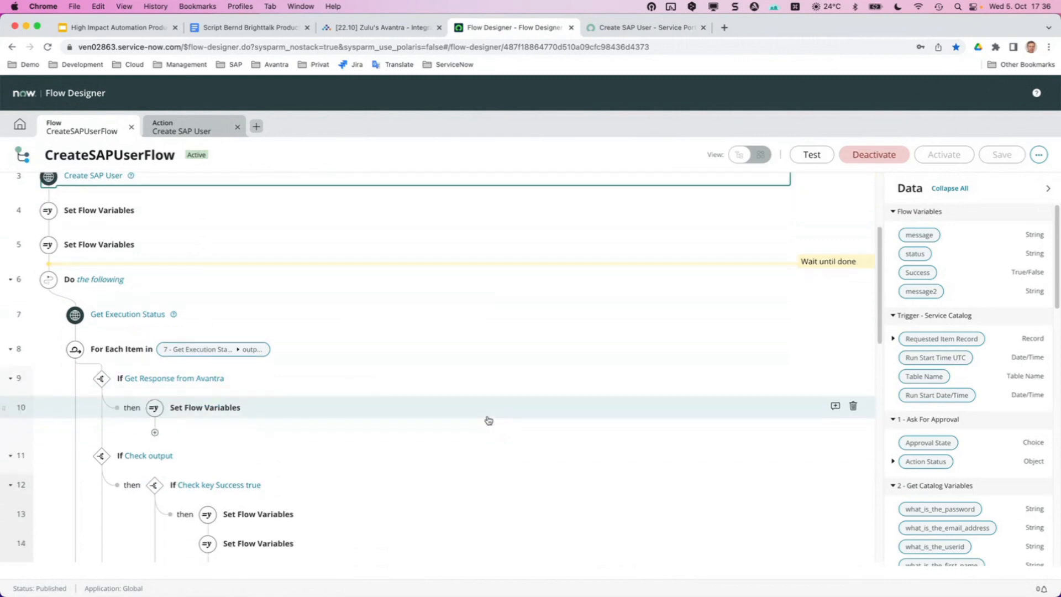
pyautogui.scroll(-2, 480, 417)
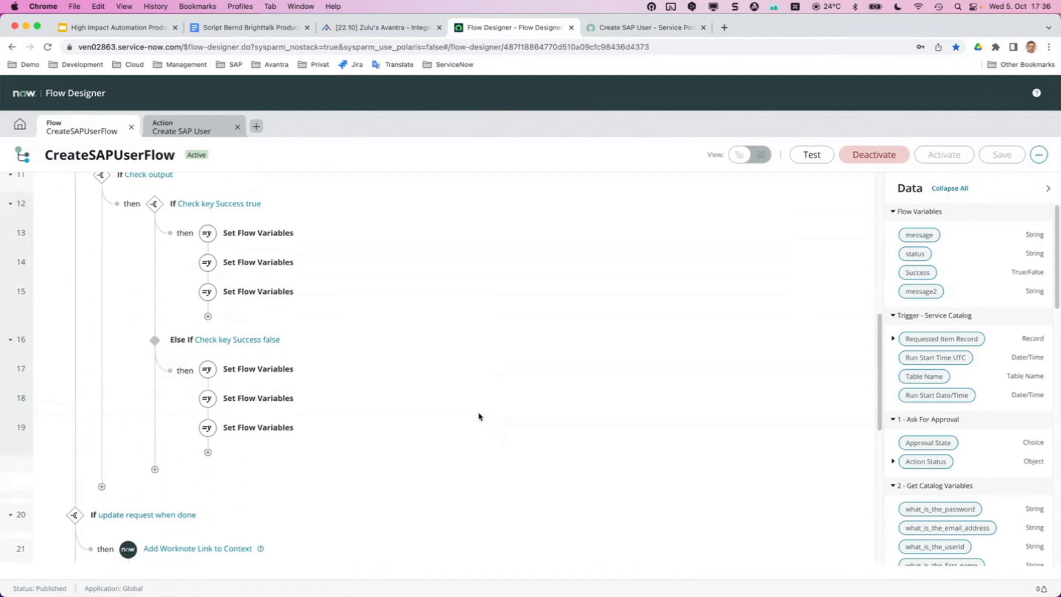
pyautogui.scroll(-7, 465, 419)
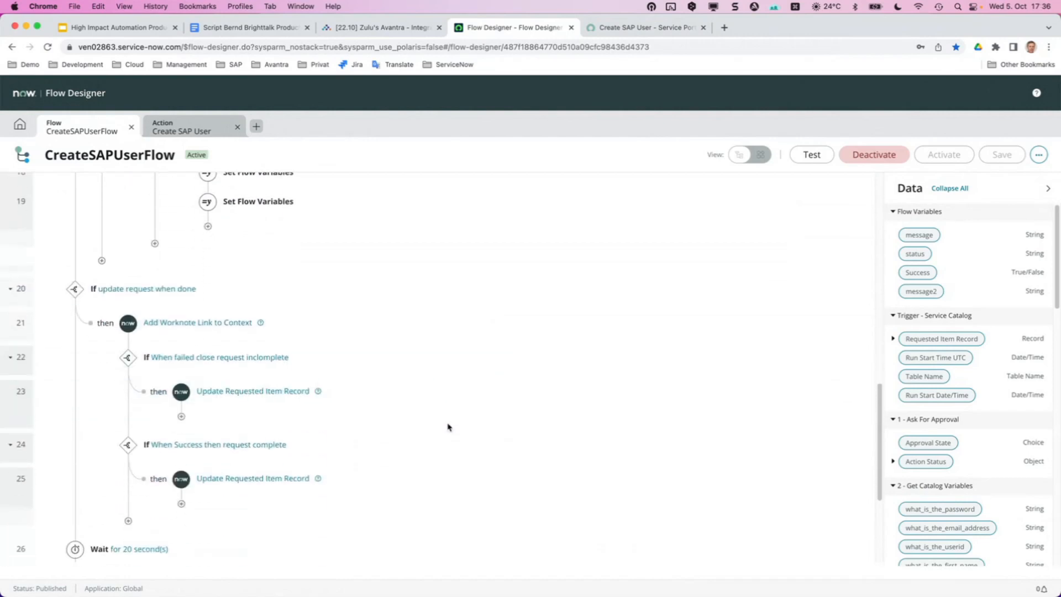
pyautogui.scroll(15, 448, 428)
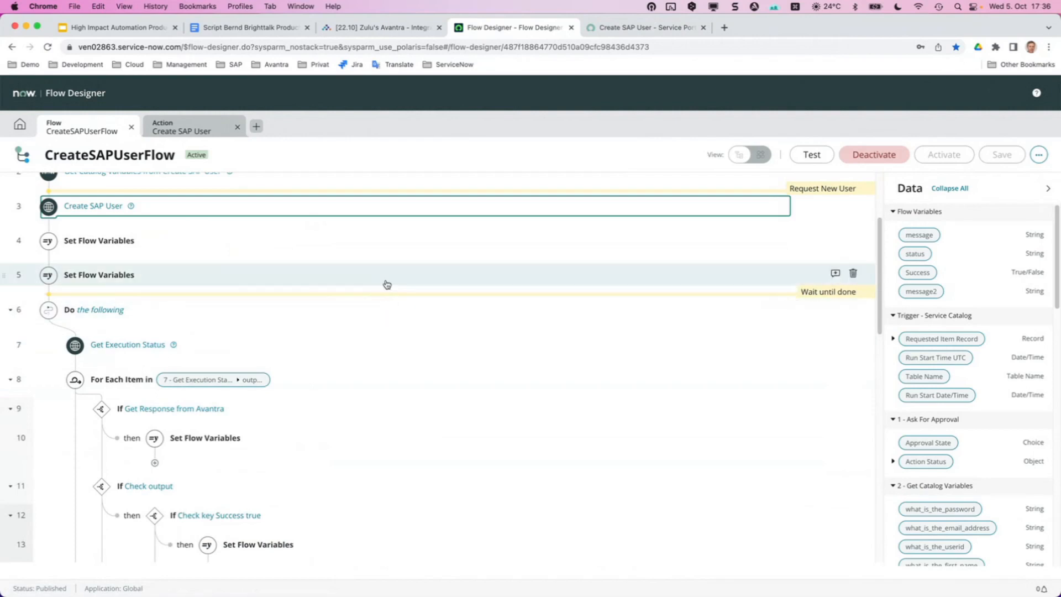
pyautogui.scroll(5, 387, 285)
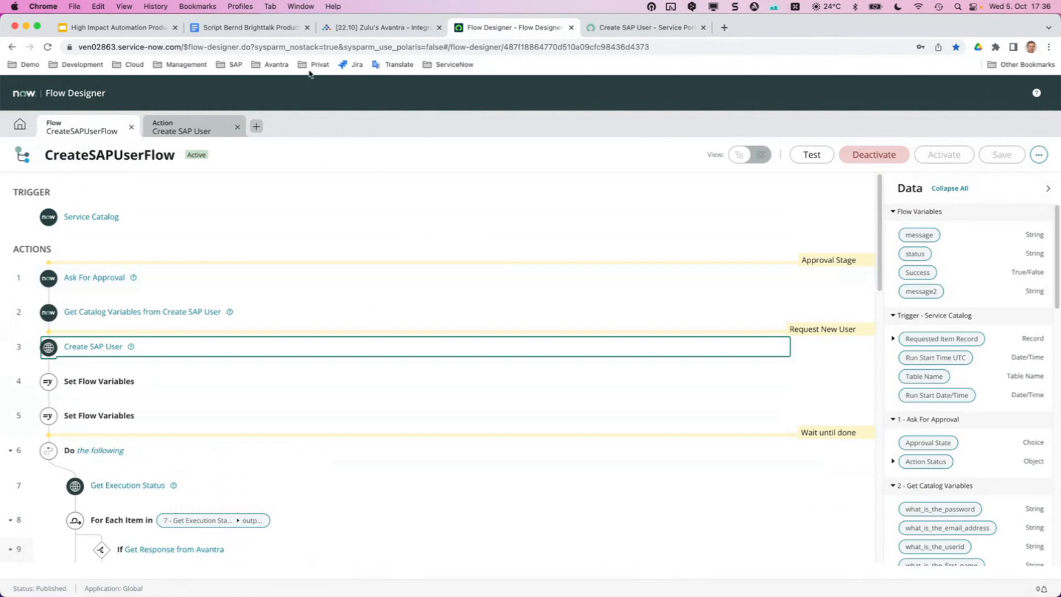
# In full-screen Avantra, filter Workflows by 'srexe' and open srExecuteWithRestore.
pyautogui.click(379, 29)
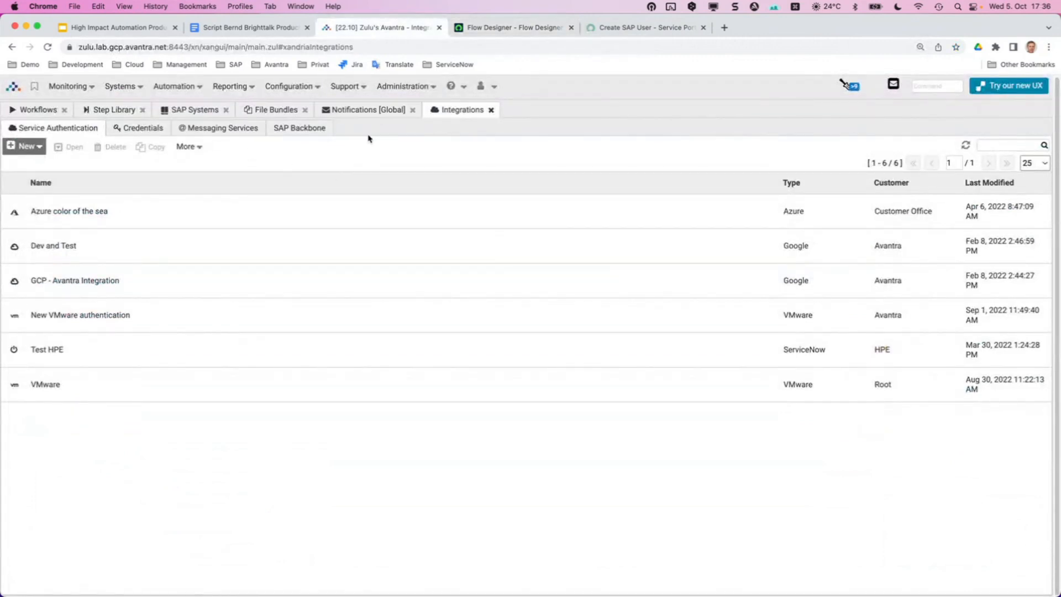
pyautogui.press('ctrl+super+f')
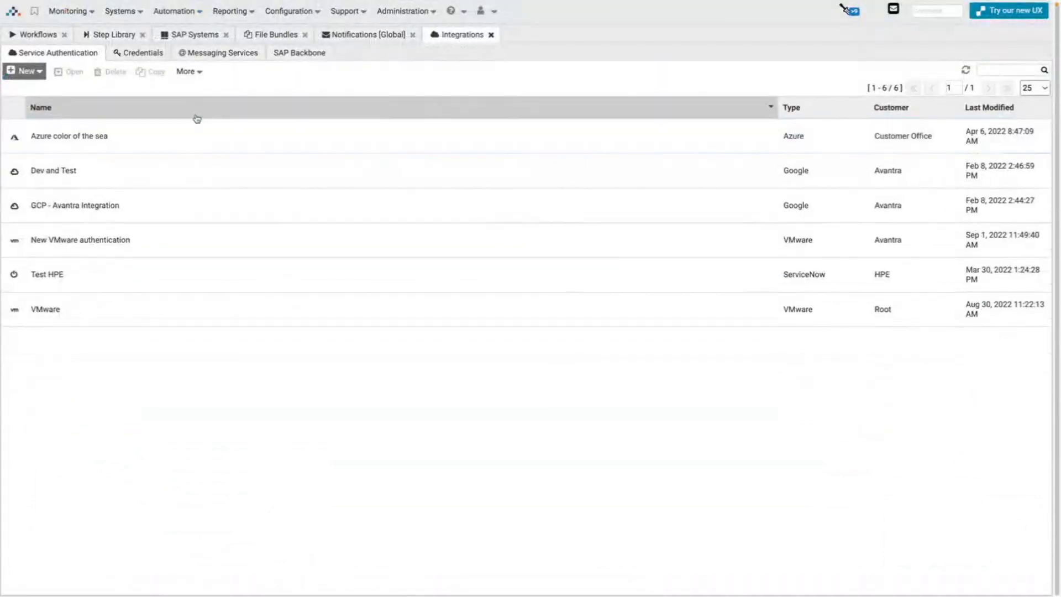
pyautogui.click(34, 35)
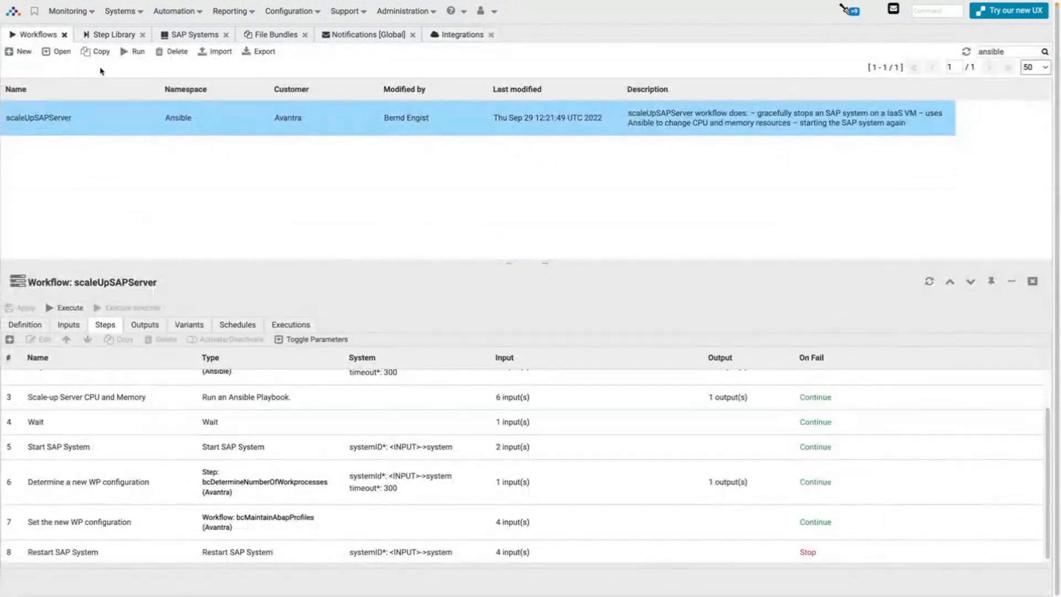
pyautogui.doubleClick(996, 50)
pyautogui.write('srexe')
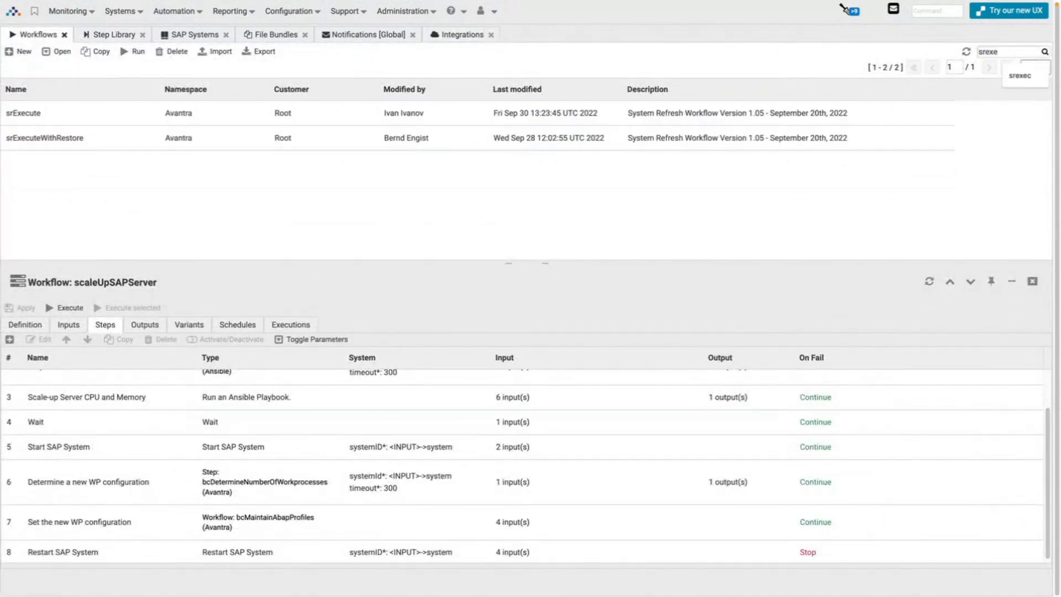
pyautogui.click(426, 138)
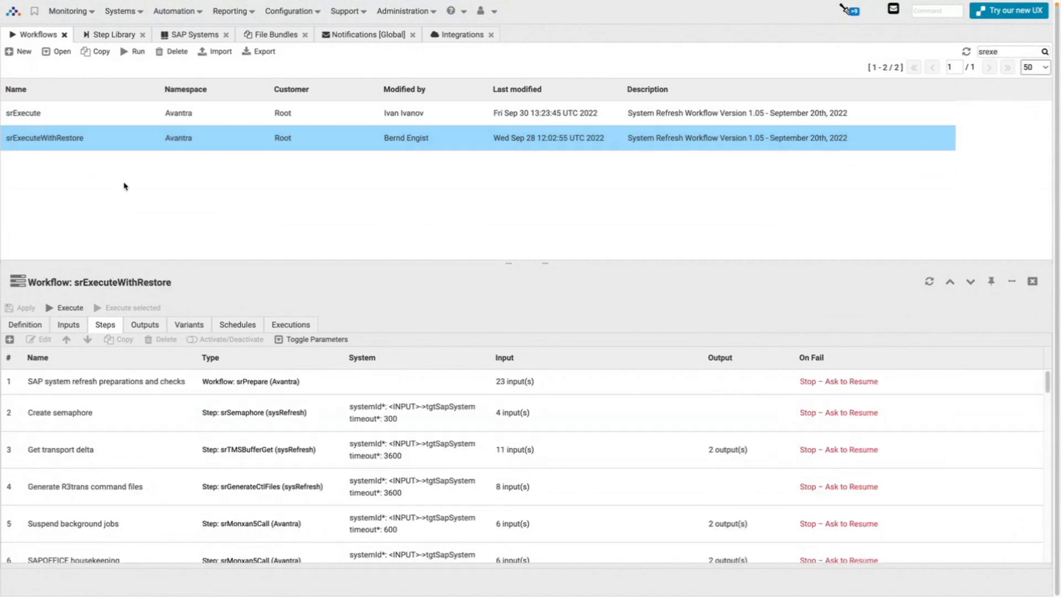
# Open the running srExecuteWithRestore execution from the Executions list to view its step progress.
pyautogui.click(268, 330)
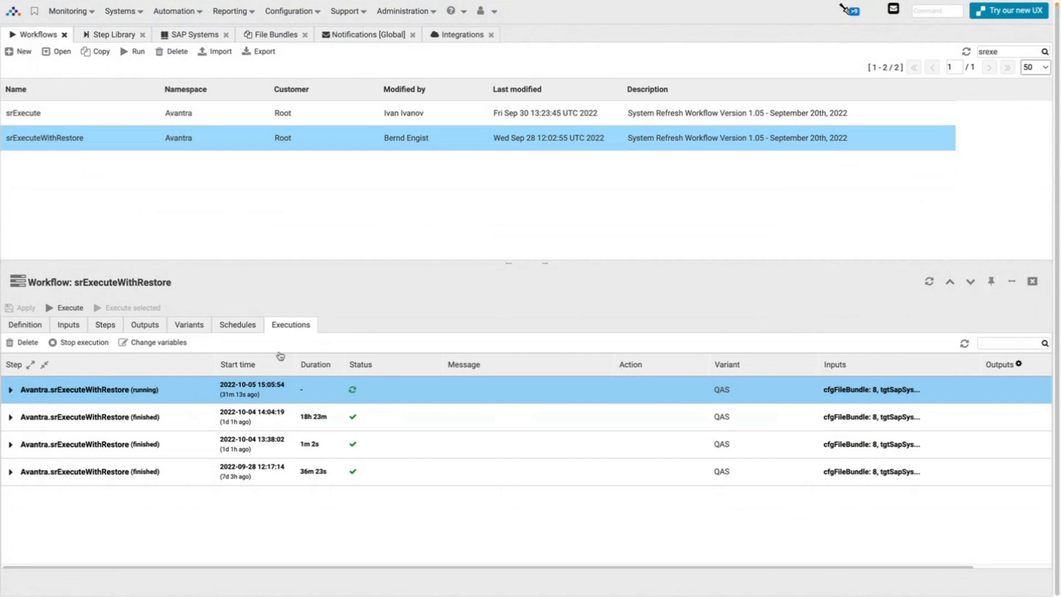
pyautogui.doubleClick(277, 390)
pyautogui.scroll(-10, 427, 273)
pyautogui.scroll(-3, 427, 274)
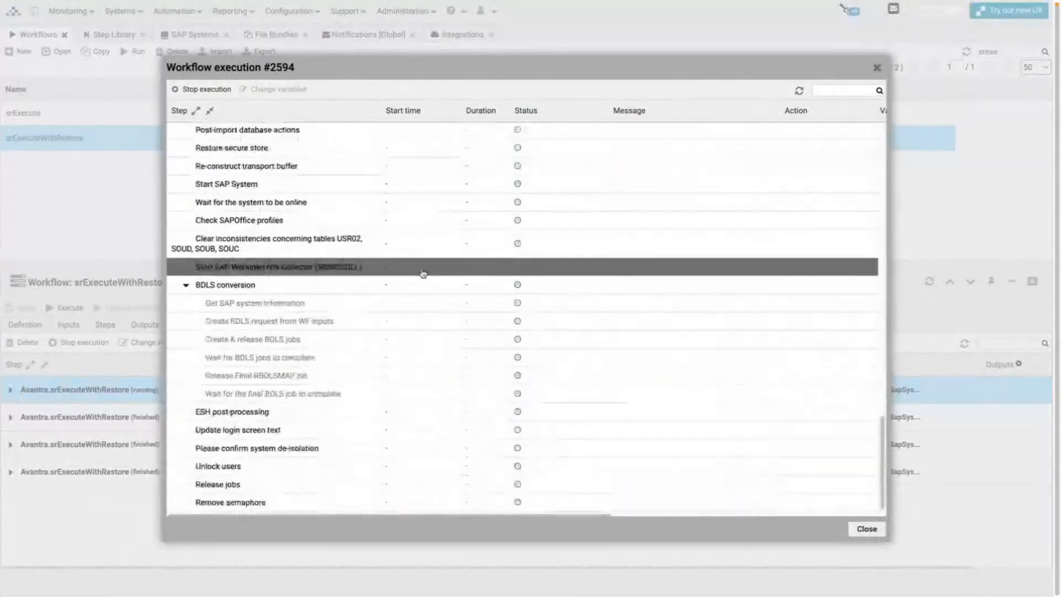
pyautogui.scroll(6, 481, 248)
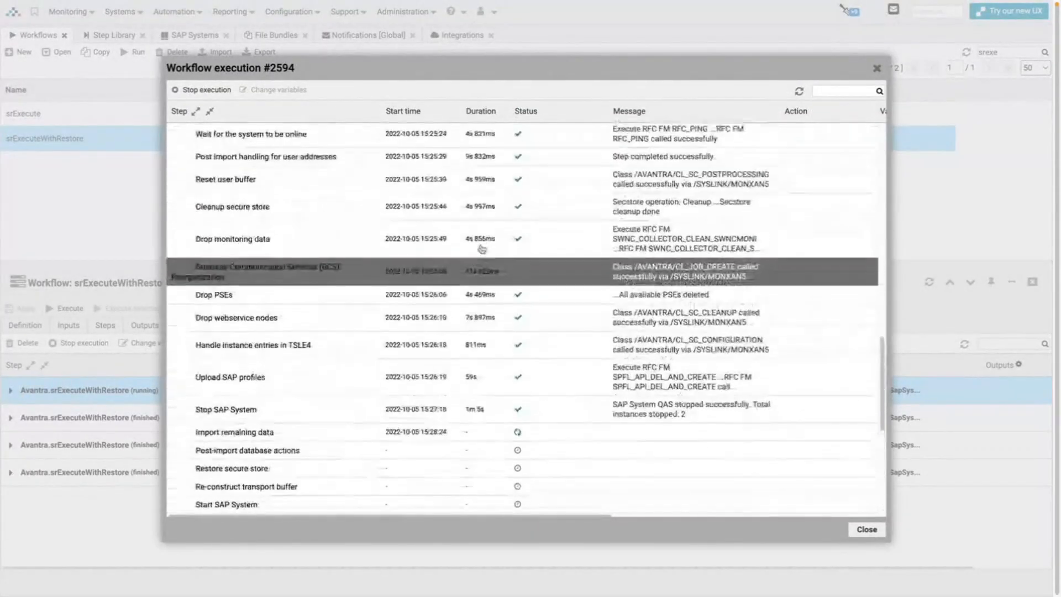
pyautogui.scroll(-2, 473, 249)
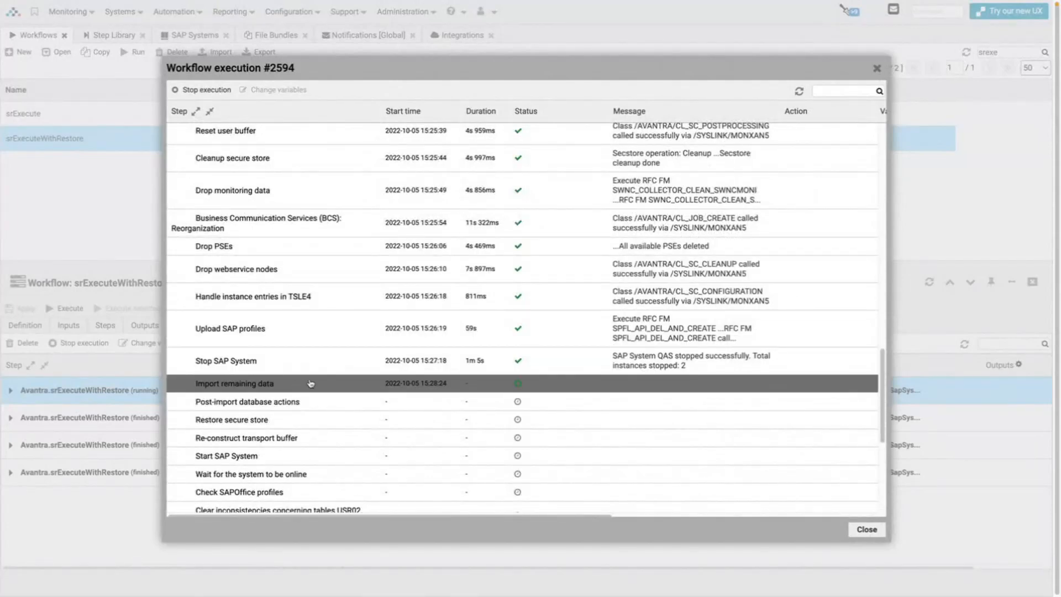
# Scroll to the manual de-isolation confirmation step, then close the progress view.
pyautogui.scroll(-5, 333, 292)
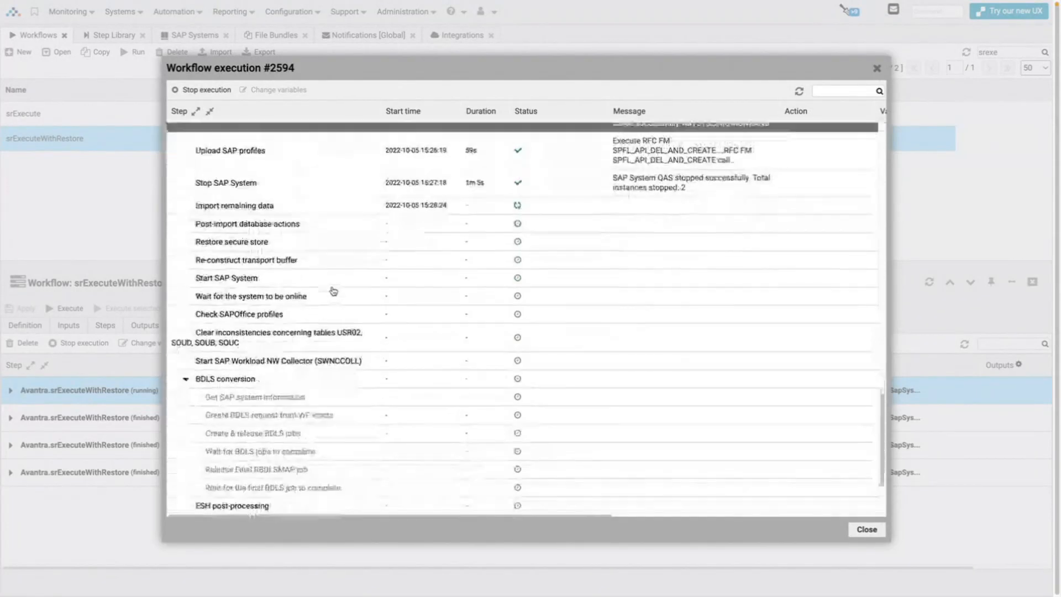
pyautogui.scroll(8, 334, 290)
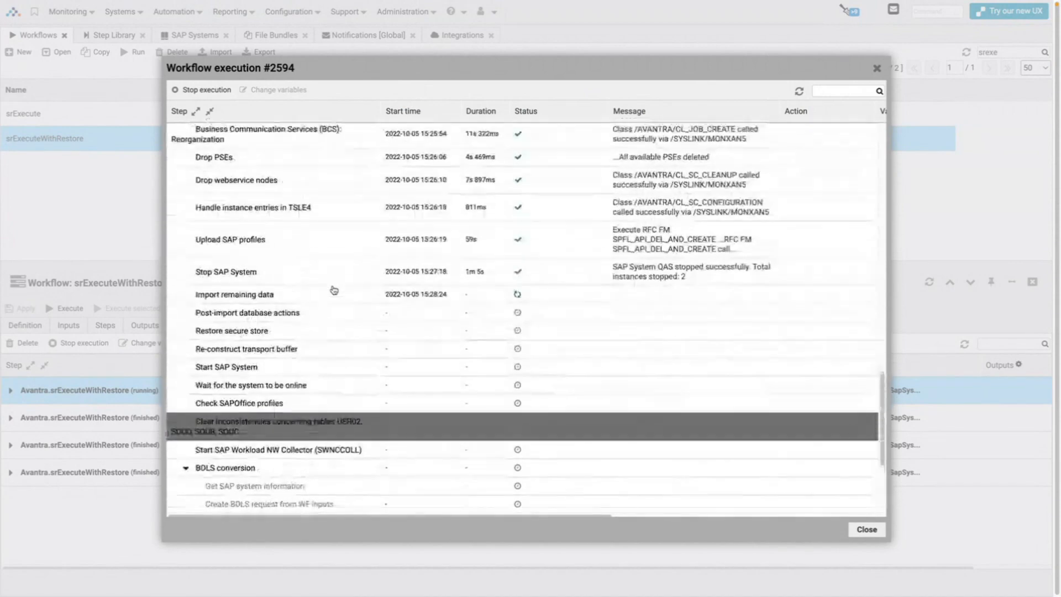
pyautogui.scroll(3, 336, 292)
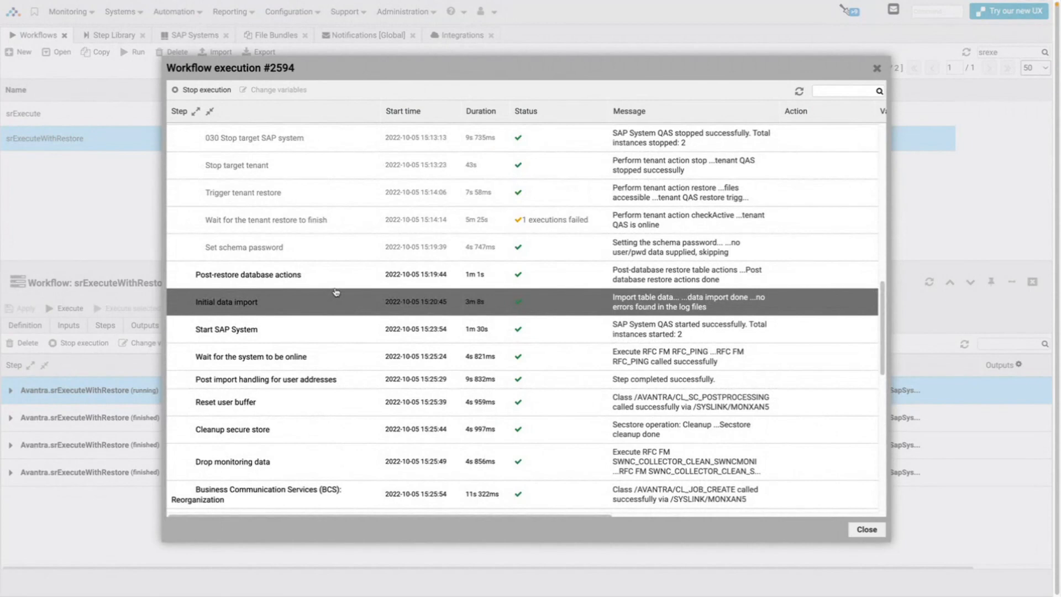
pyautogui.scroll(-9, 336, 292)
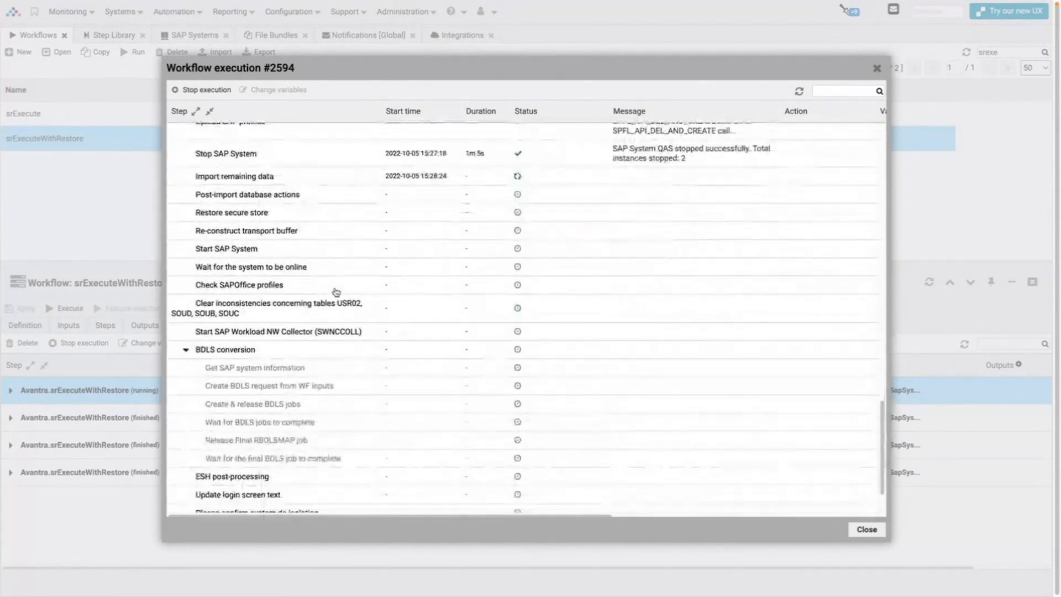
pyautogui.scroll(-1, 336, 292)
pyautogui.click(304, 453)
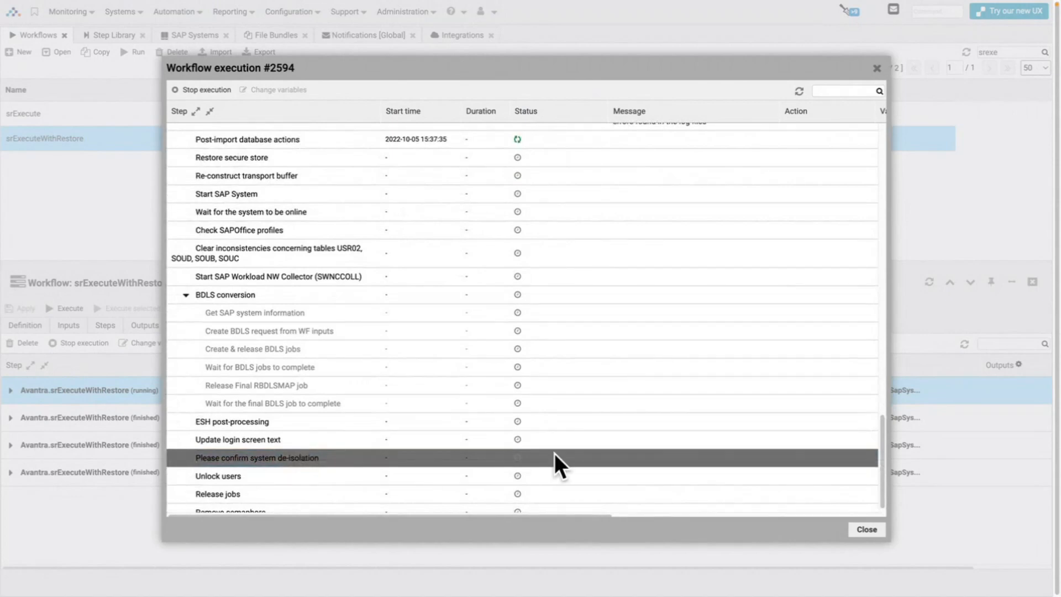
pyautogui.click(866, 530)
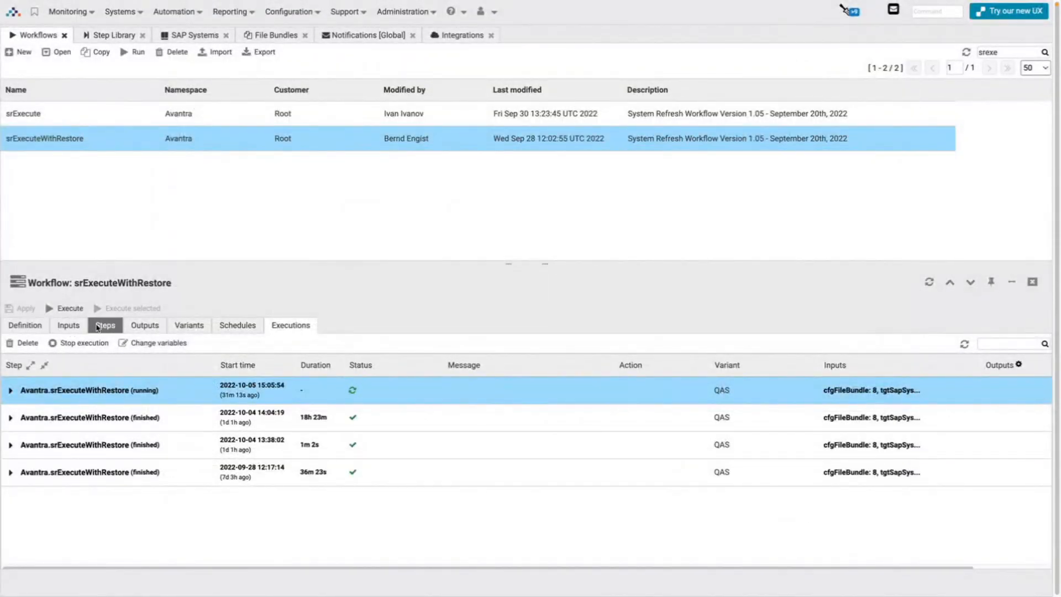
pyautogui.click(97, 327)
pyautogui.scroll(-10, 300, 415)
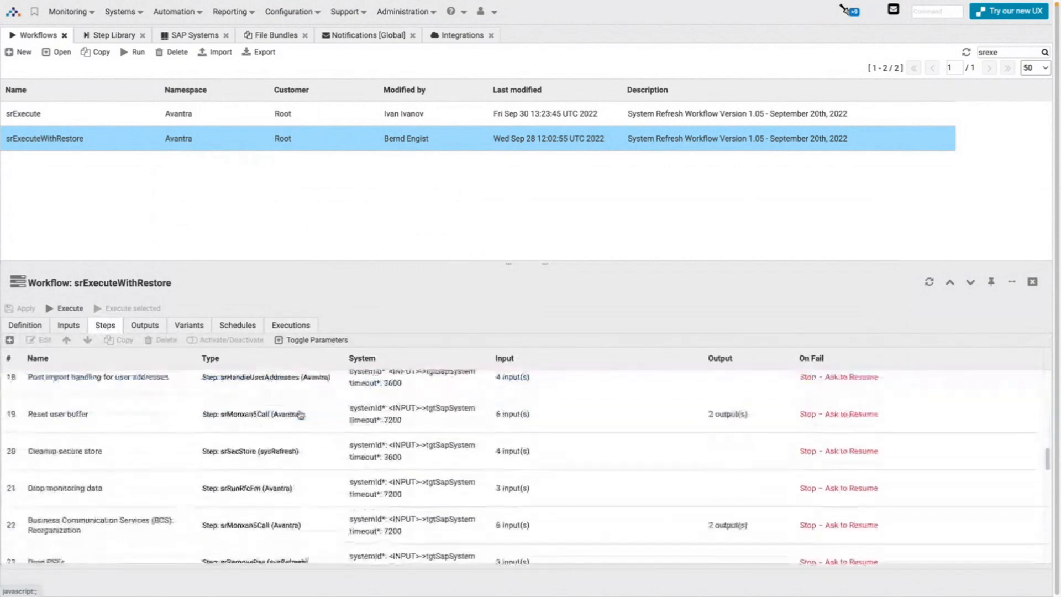
pyautogui.scroll(-12, 299, 414)
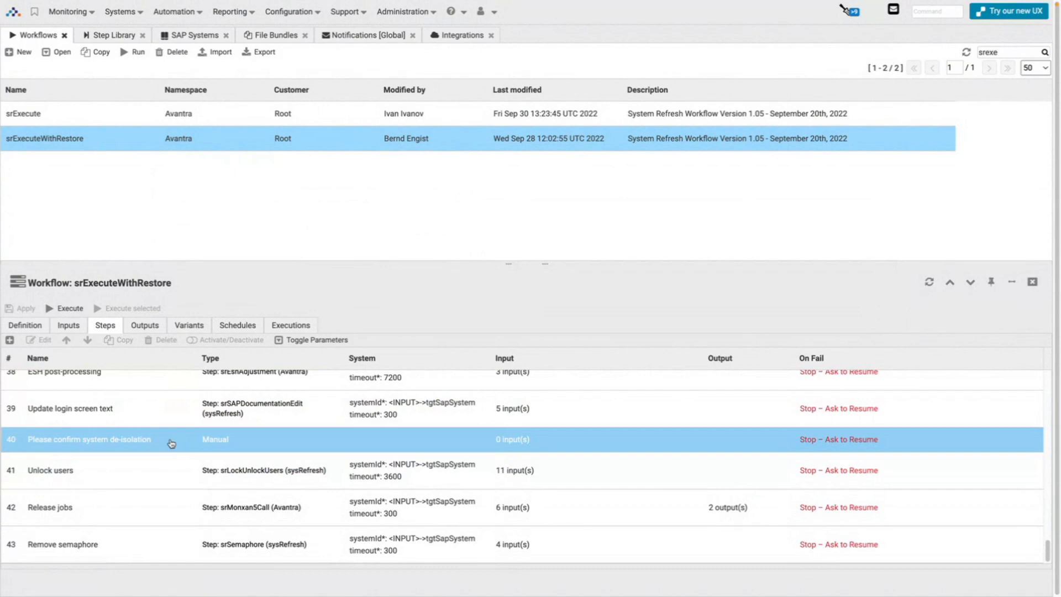
pyautogui.click(171, 442)
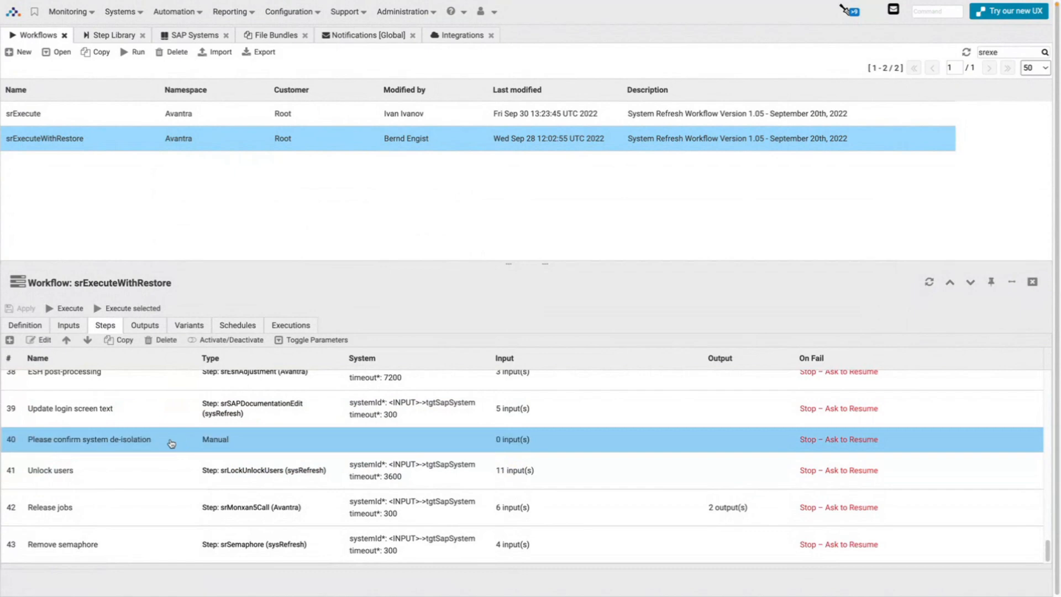
pyautogui.doubleClick(243, 443)
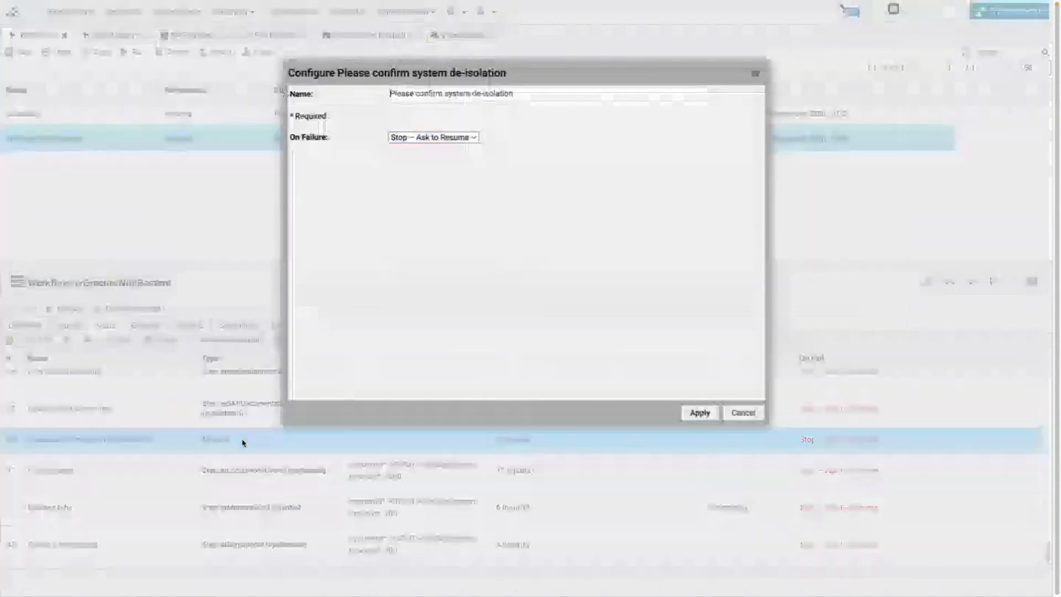
pyautogui.click(735, 420)
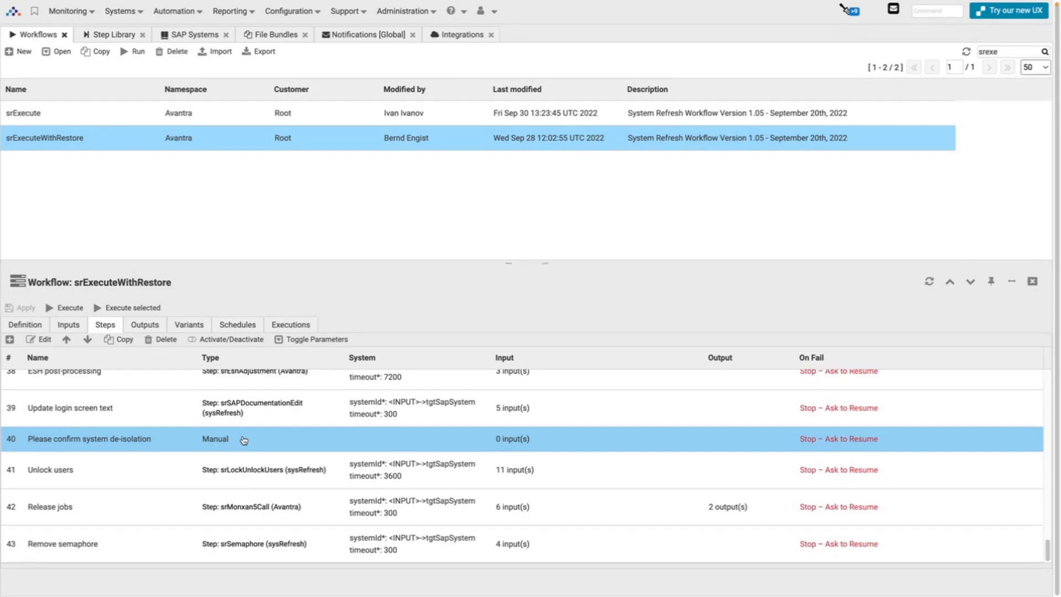
pyautogui.scroll(3, 268, 436)
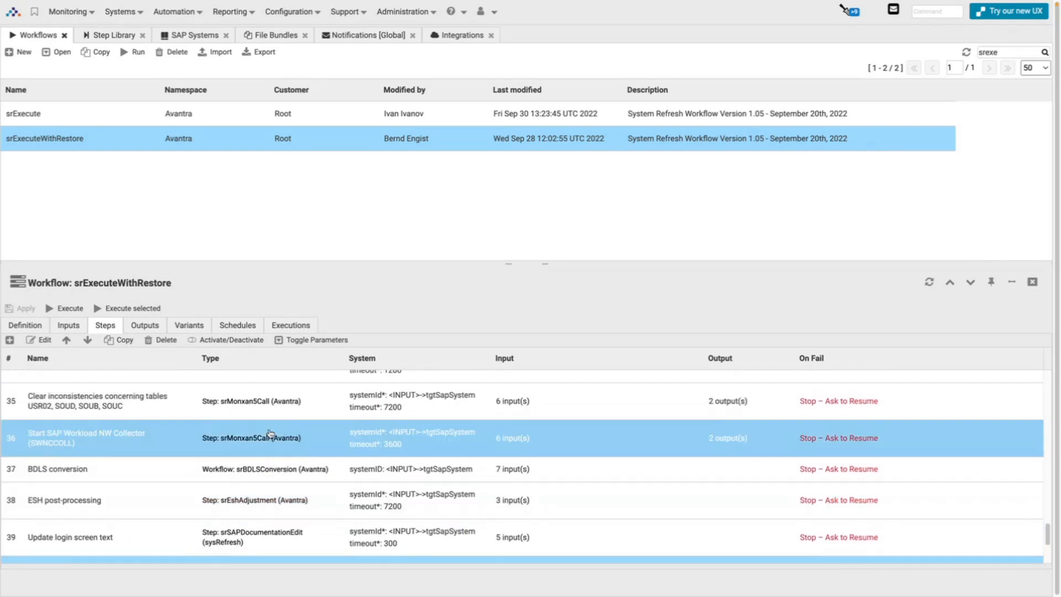
pyautogui.click(118, 472)
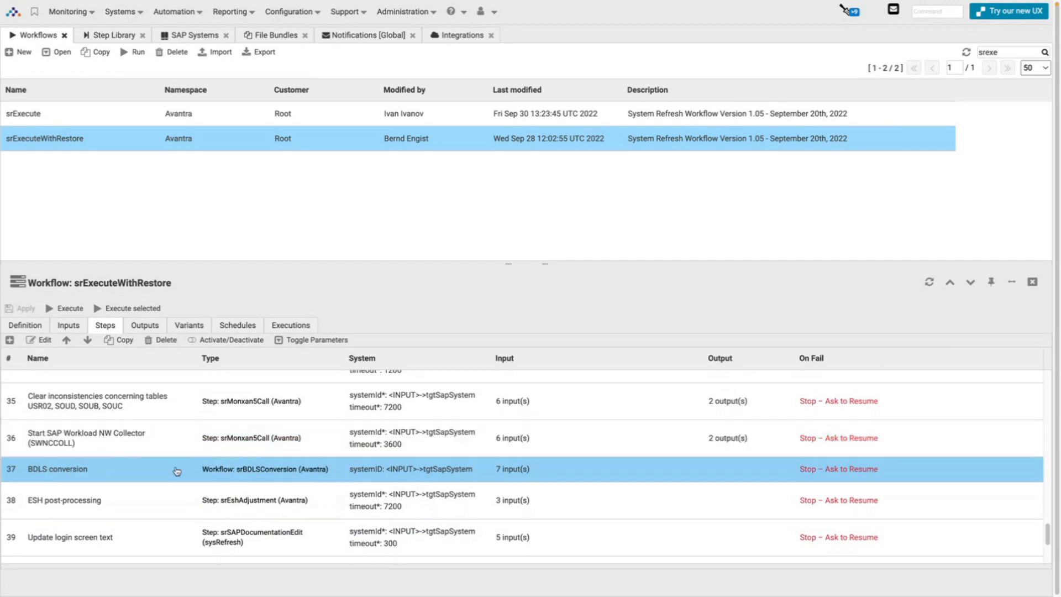
pyautogui.scroll(-3, 176, 471)
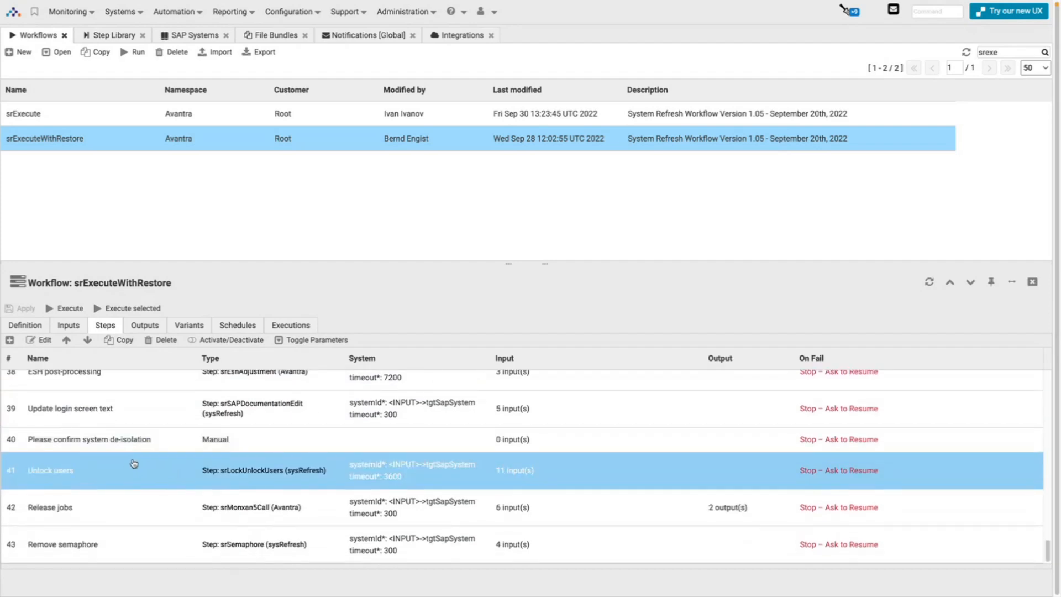
pyautogui.click(143, 445)
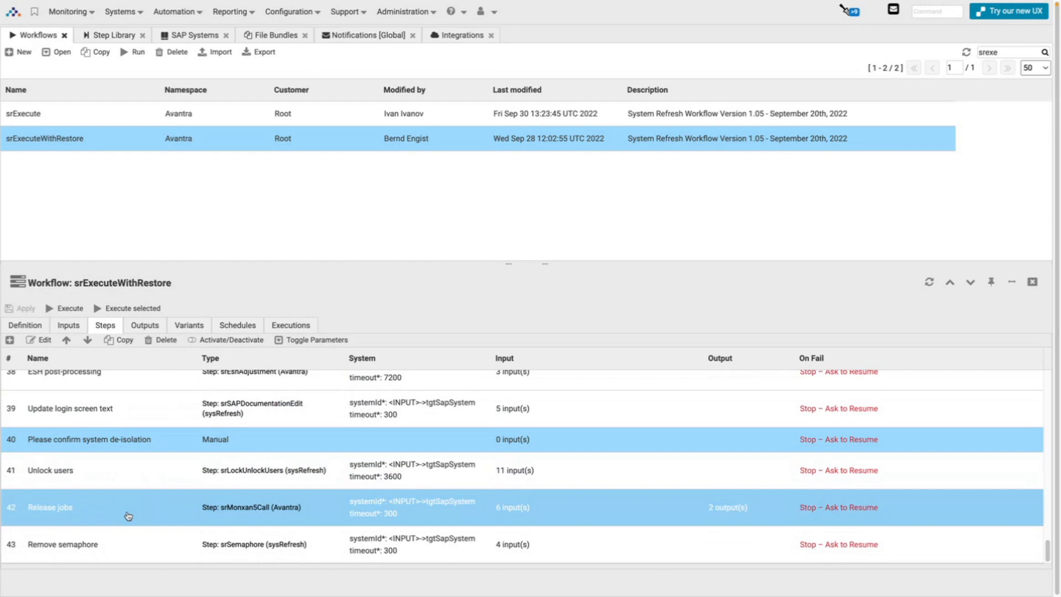
pyautogui.click(291, 327)
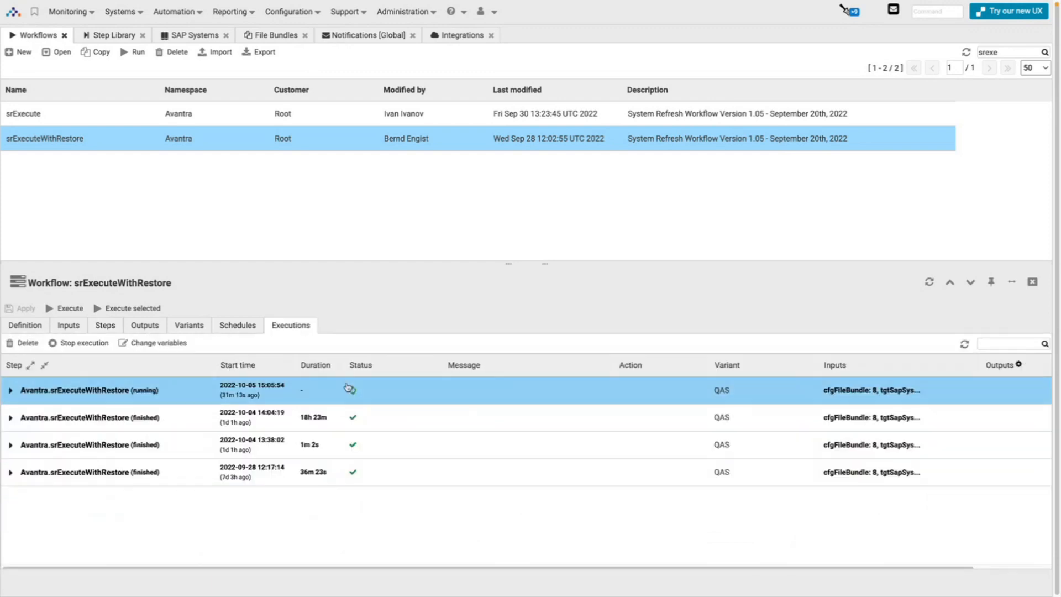
# Refresh the executions and confirm execution #2594 is running Start SAP System.
pyautogui.click(961, 344)
pyautogui.click(170, 386)
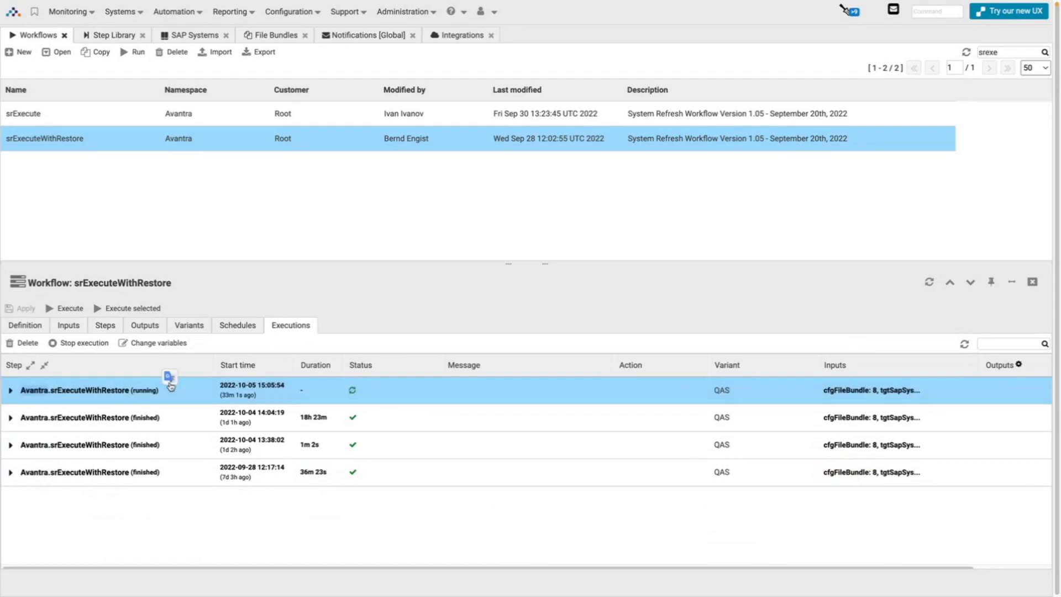
pyautogui.scroll(-10, 398, 318)
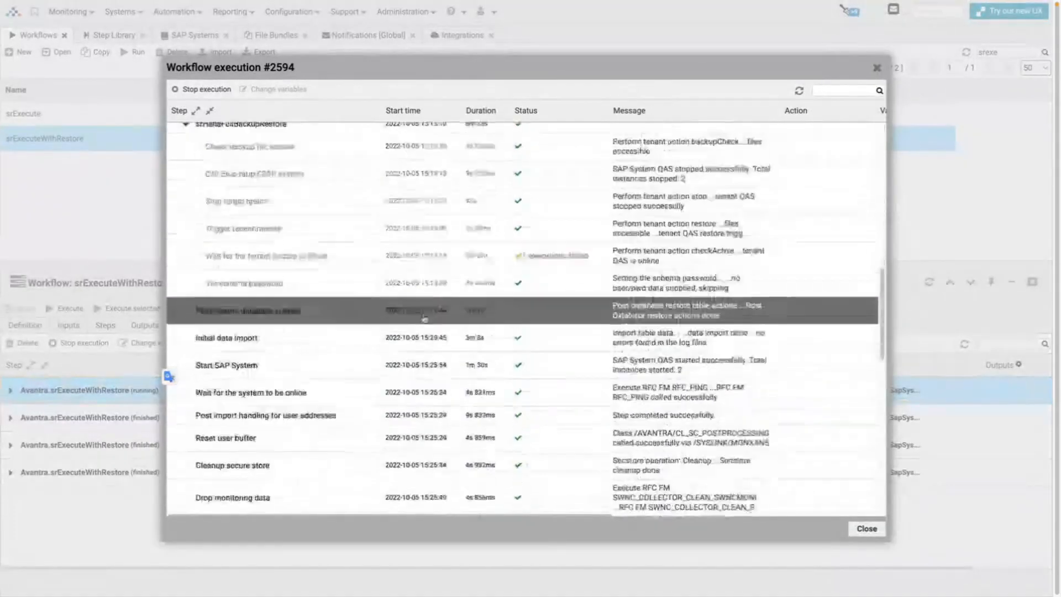
pyautogui.scroll(-10, 424, 319)
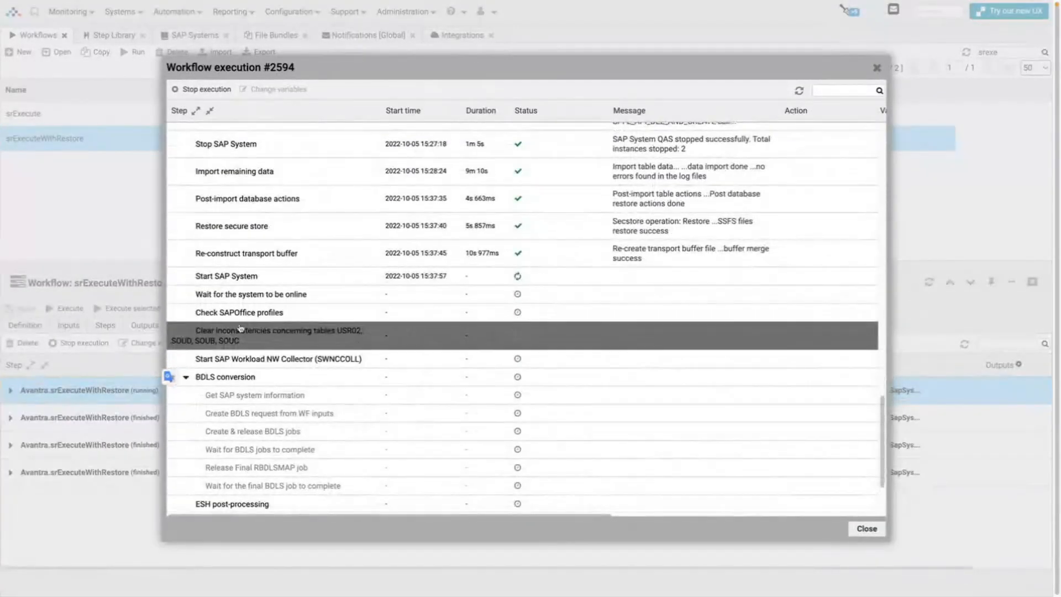
pyautogui.click(307, 279)
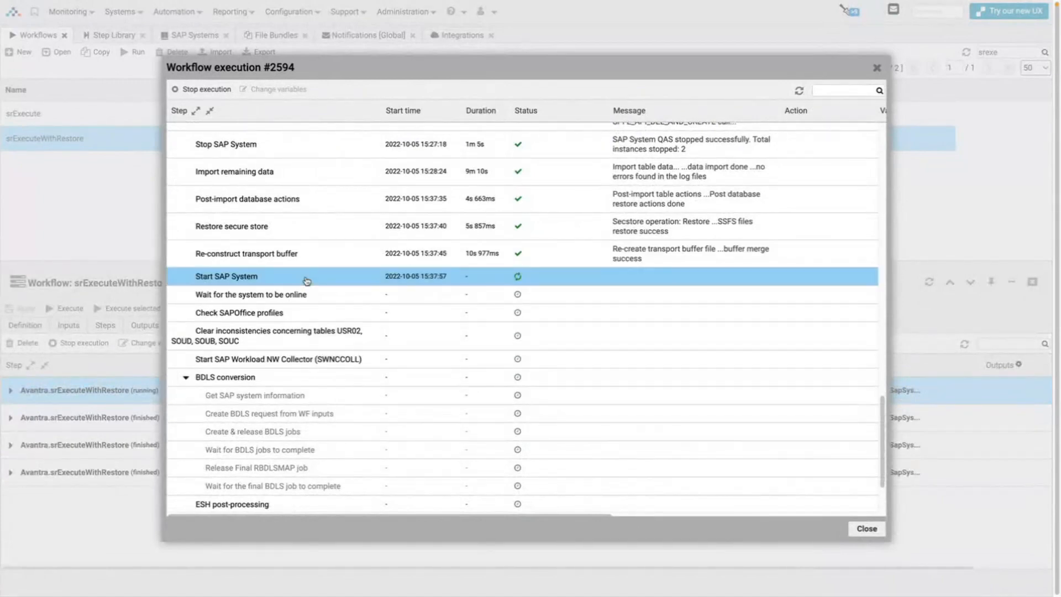
# Close the execution progress and return to the High Impact Automation Product Demo slides.
pyautogui.click(307, 281)
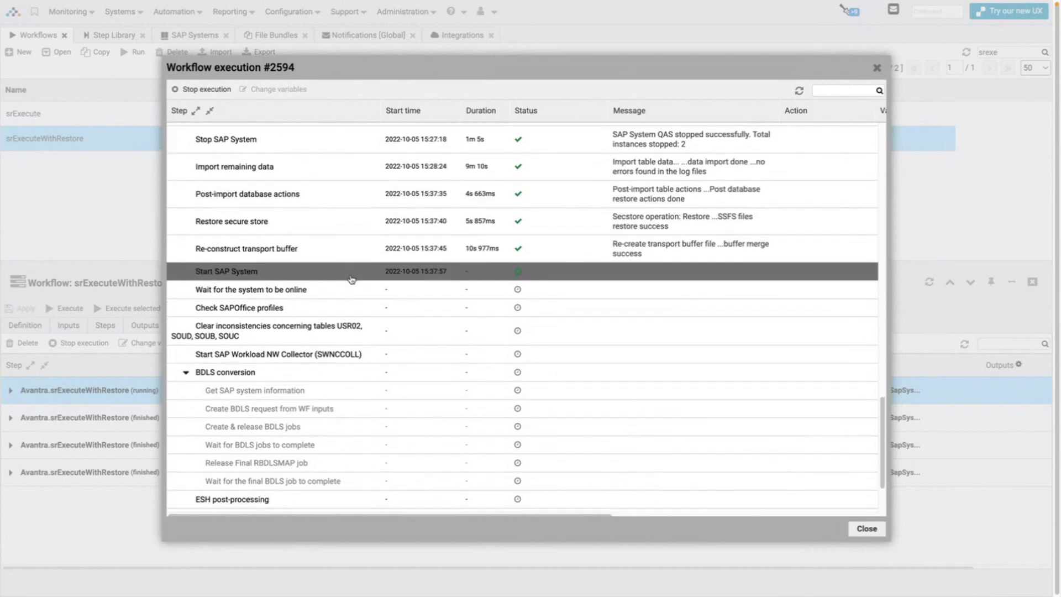
pyautogui.scroll(-3, 352, 280)
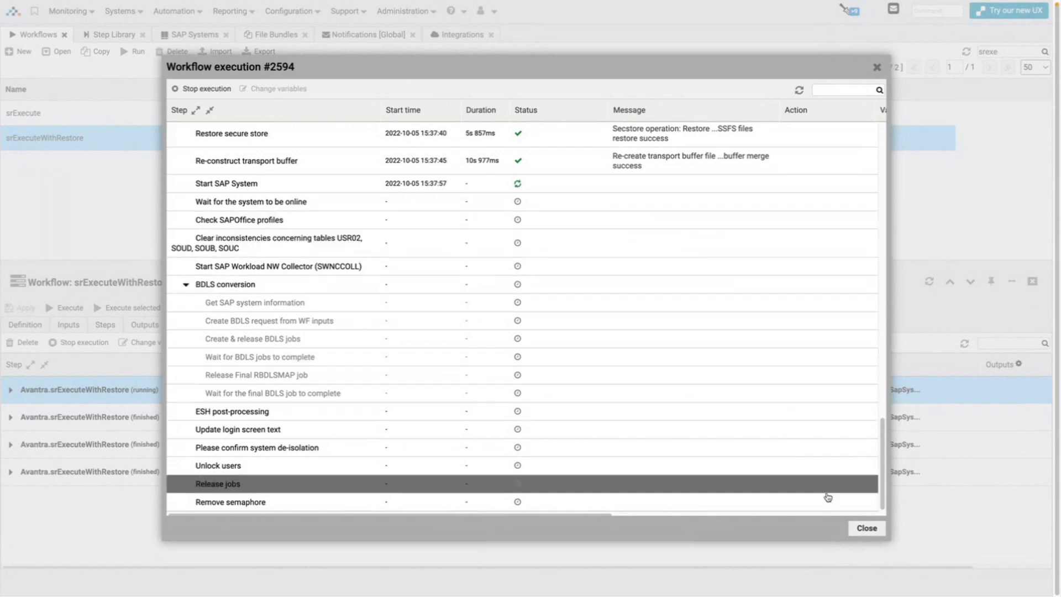
pyautogui.click(866, 529)
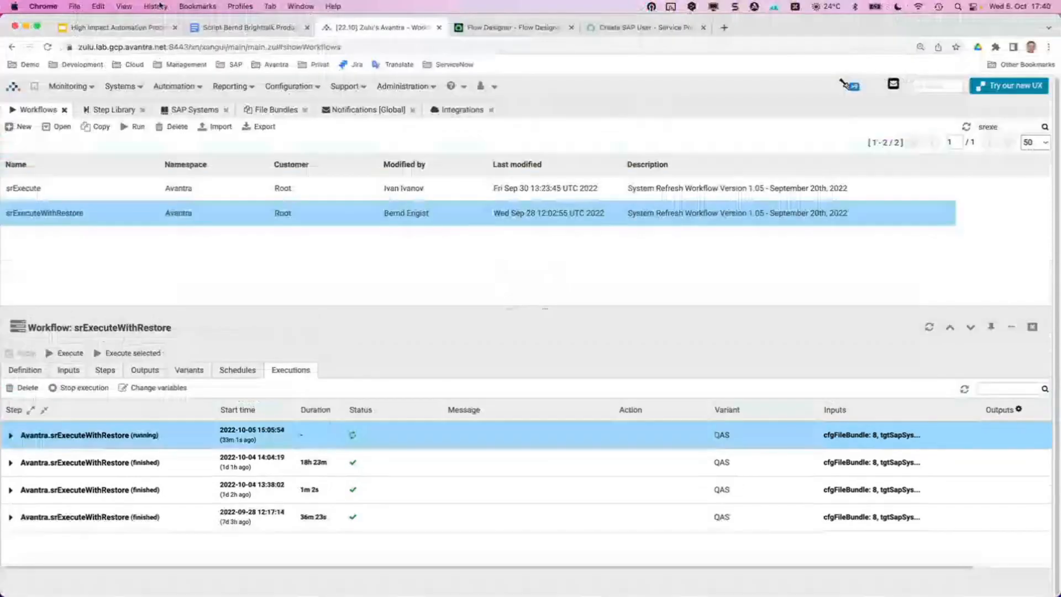
pyautogui.click(127, 27)
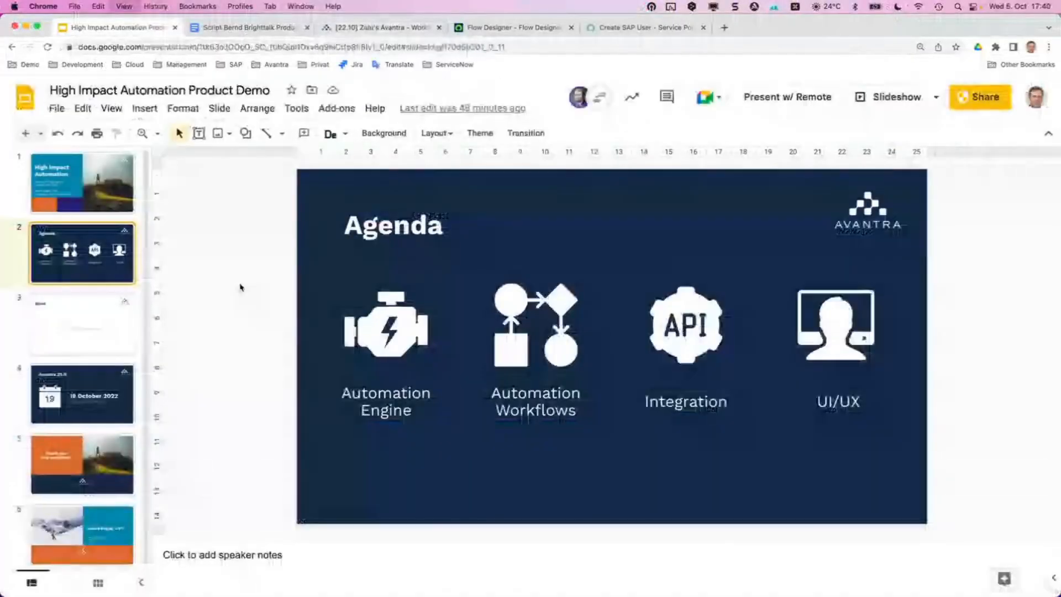